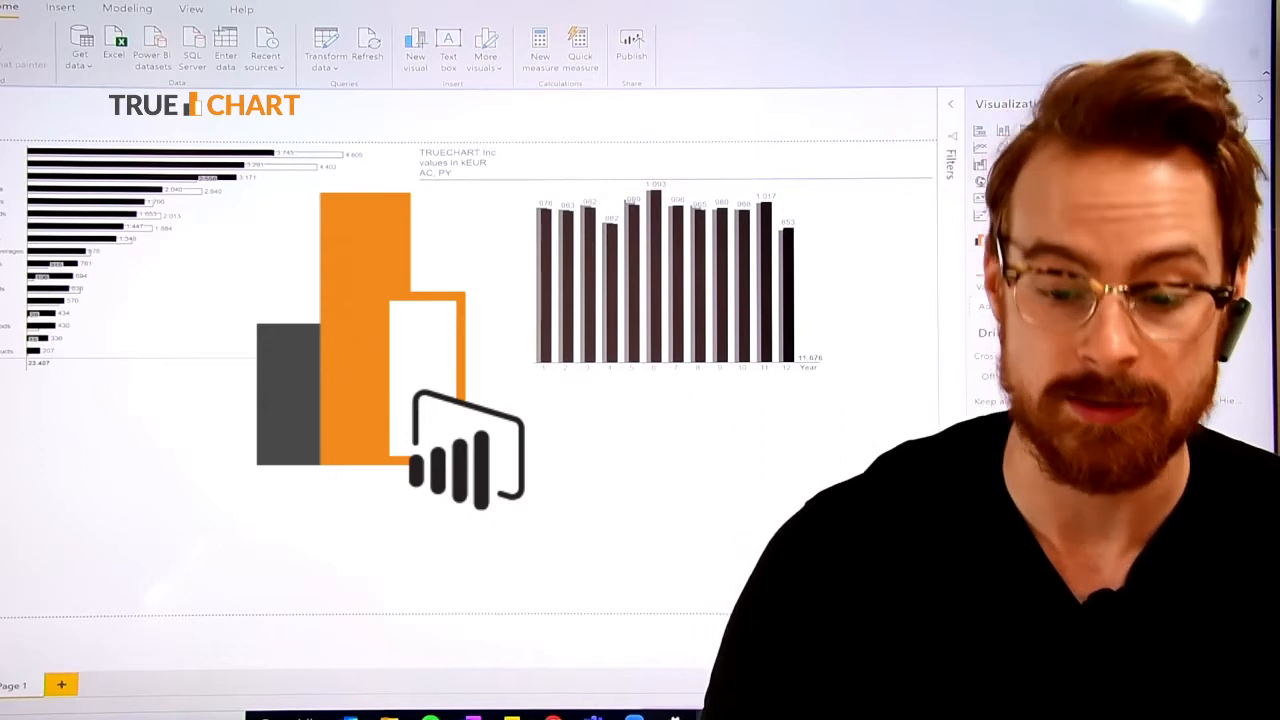
Add a trueChart visual to the report page and place it in the empty area below the two existing charts.
left_click(1040, 250)
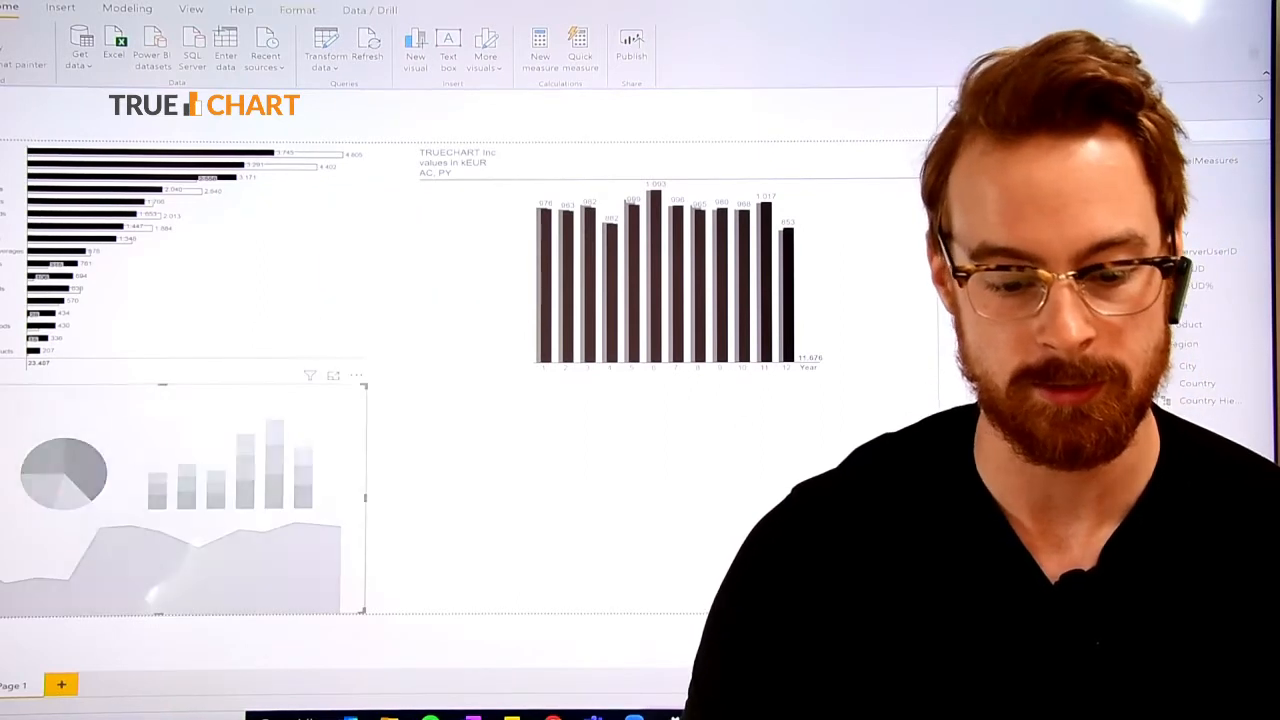
left_click_drag(330, 450, 448, 449)
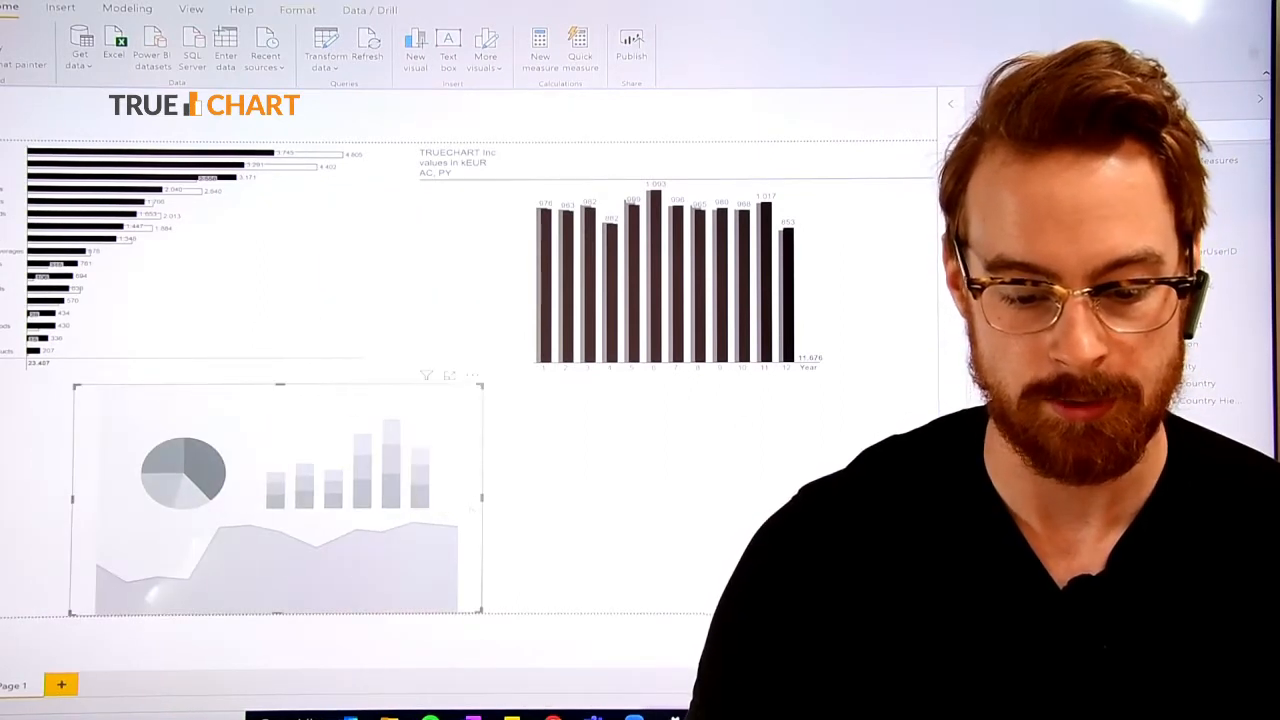
left_click_drag(530, 538, 684, 538)
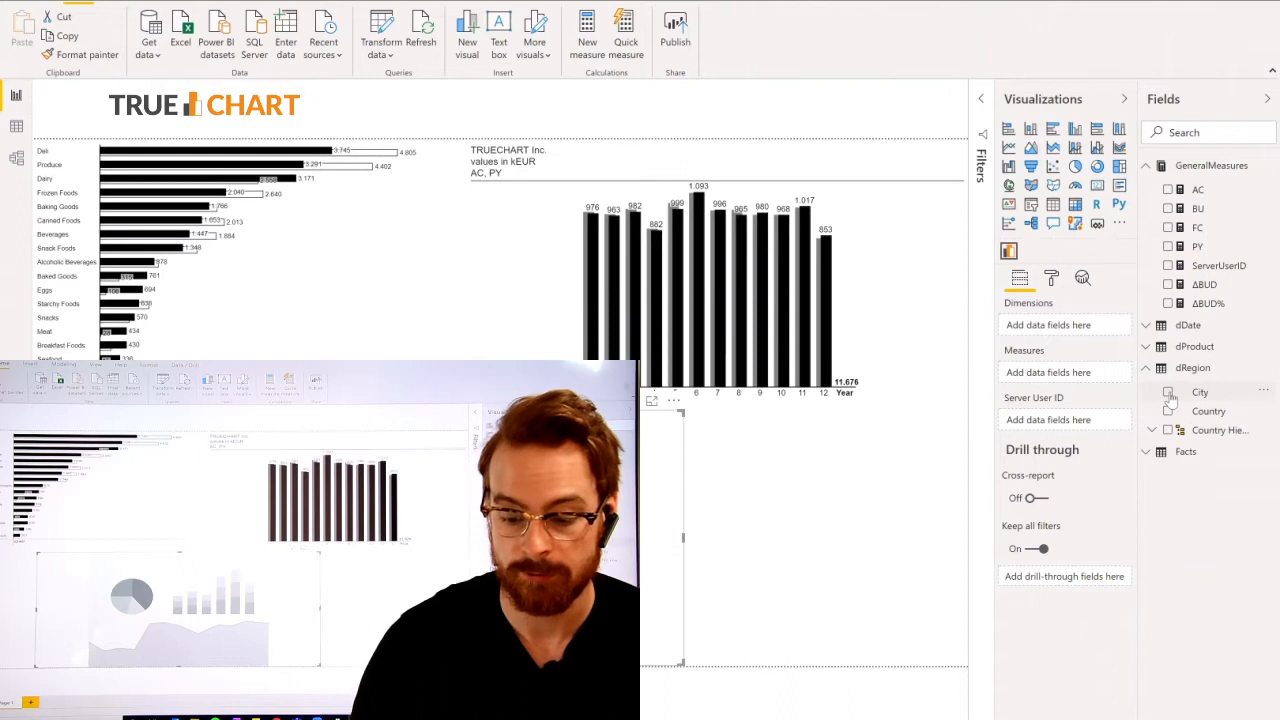
Assign City as the visual's dimension and PY, AC, FC, BU, ΔBUD and ΔBUD% as its measures.
left_click(1168, 393)
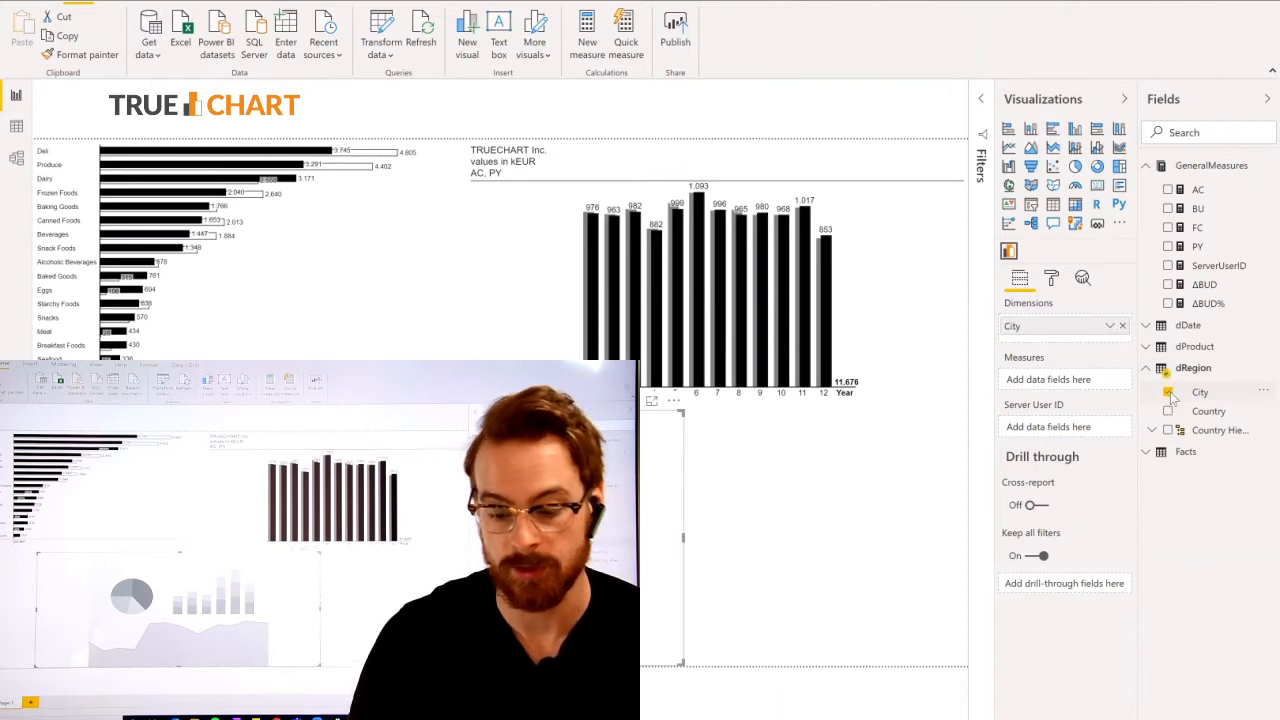
left_click(1168, 247)
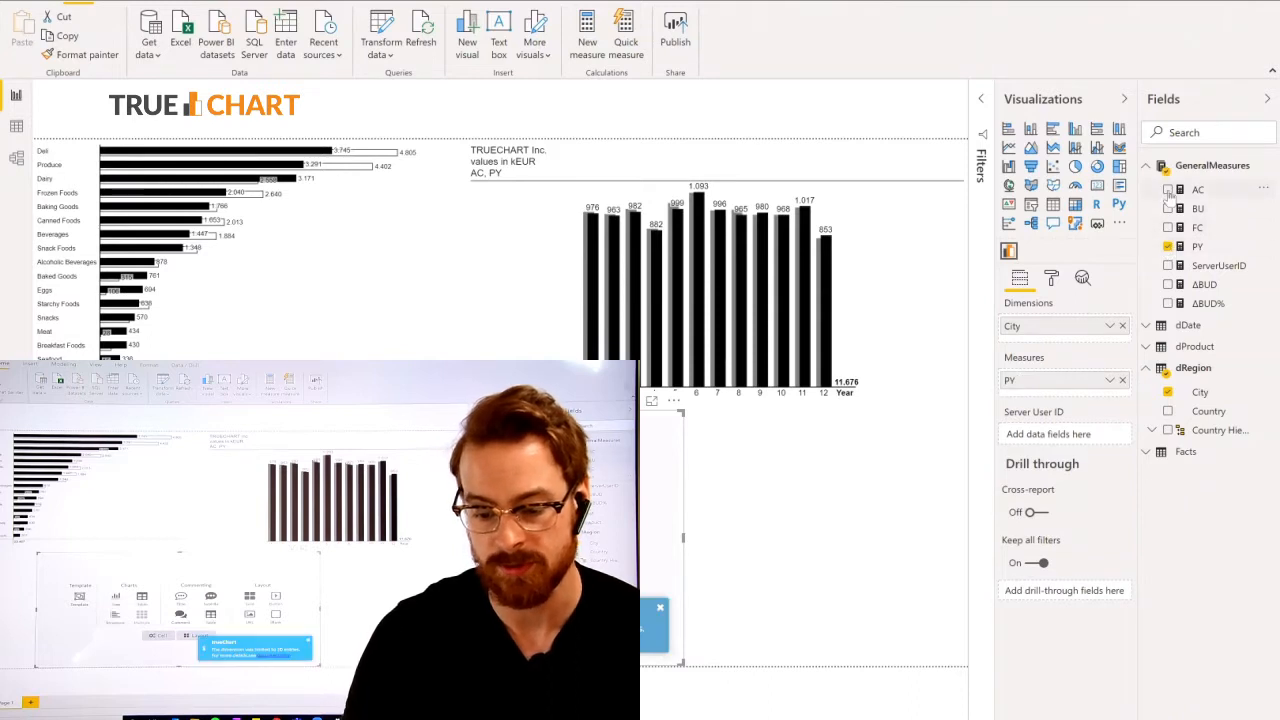
left_click(1168, 190)
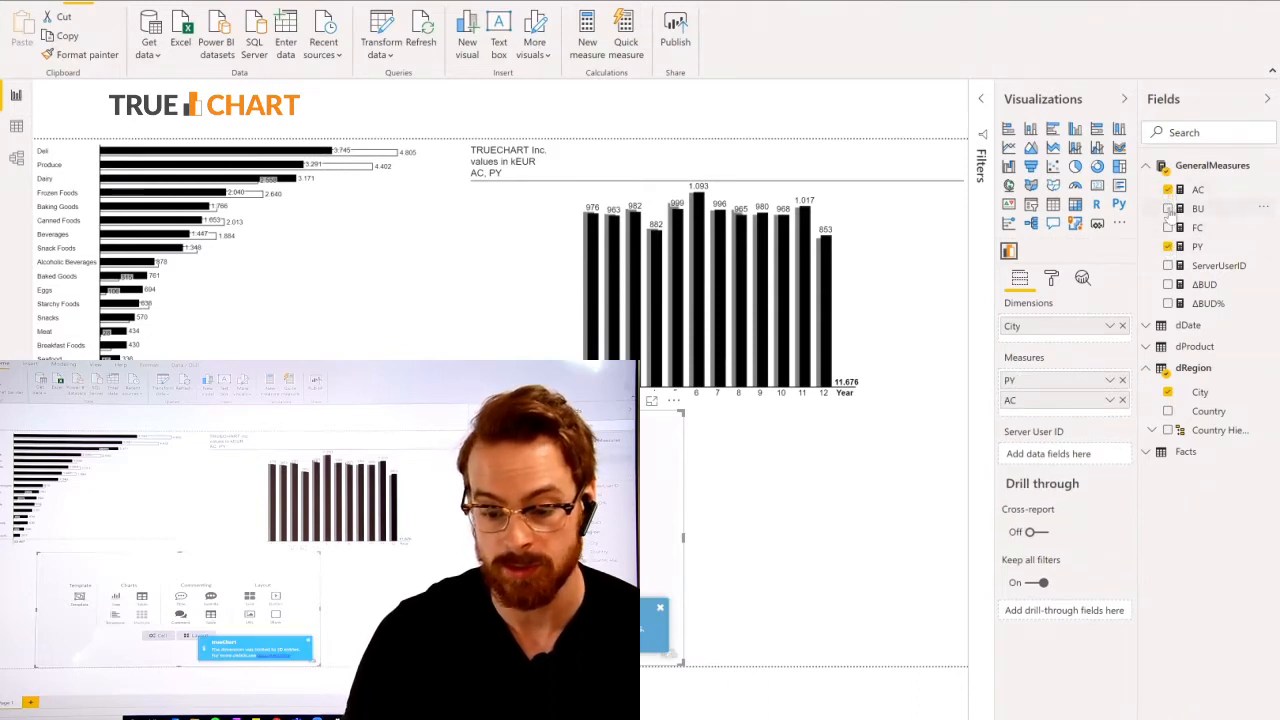
left_click(1168, 228)
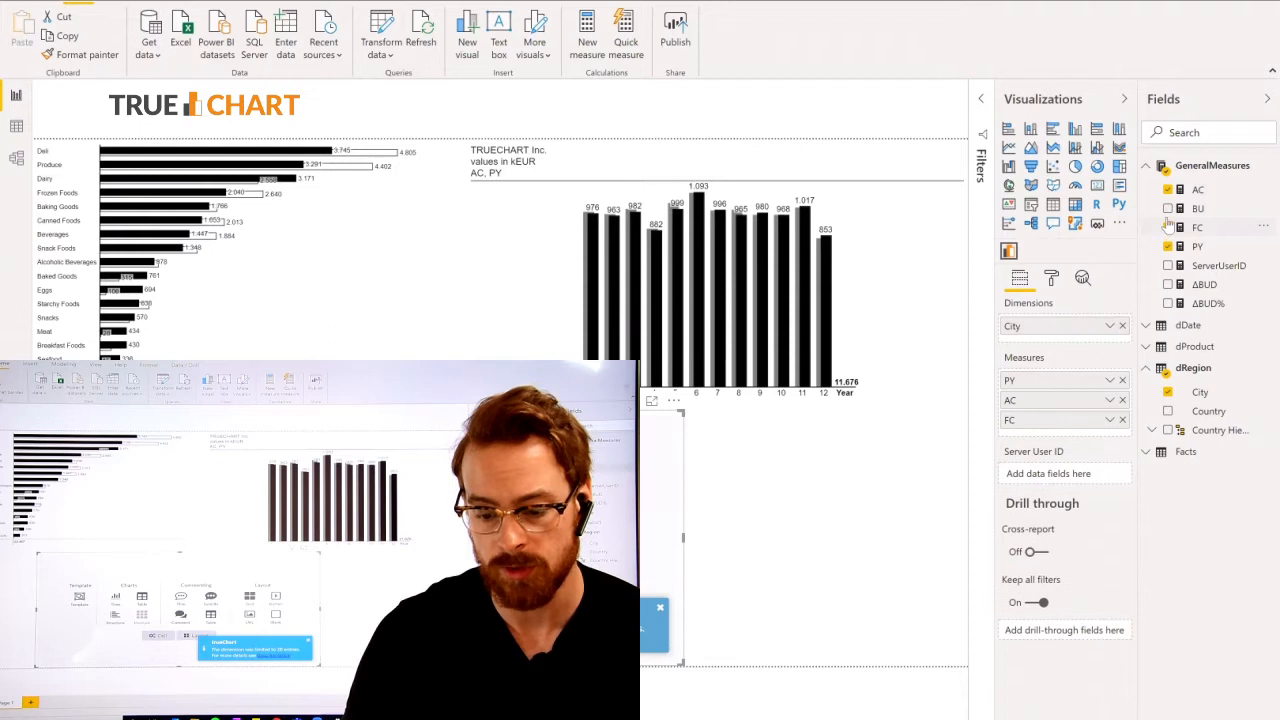
left_click(1168, 208)
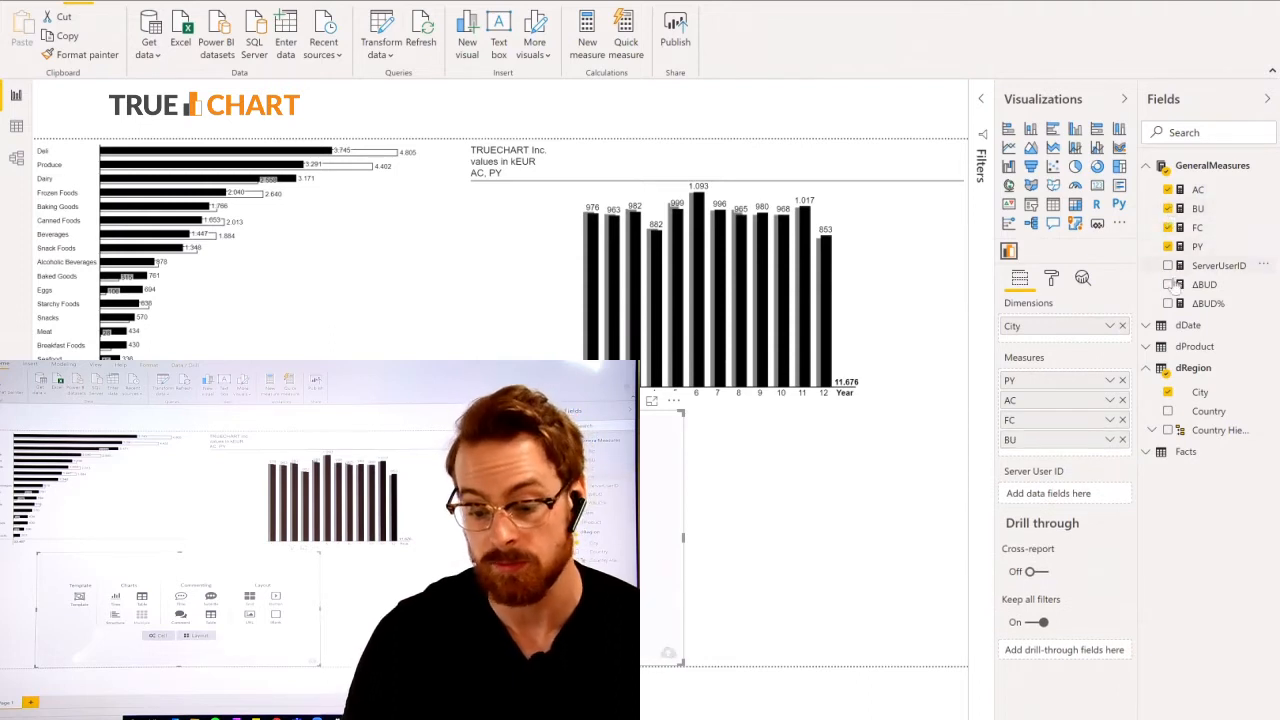
left_click(1168, 284)
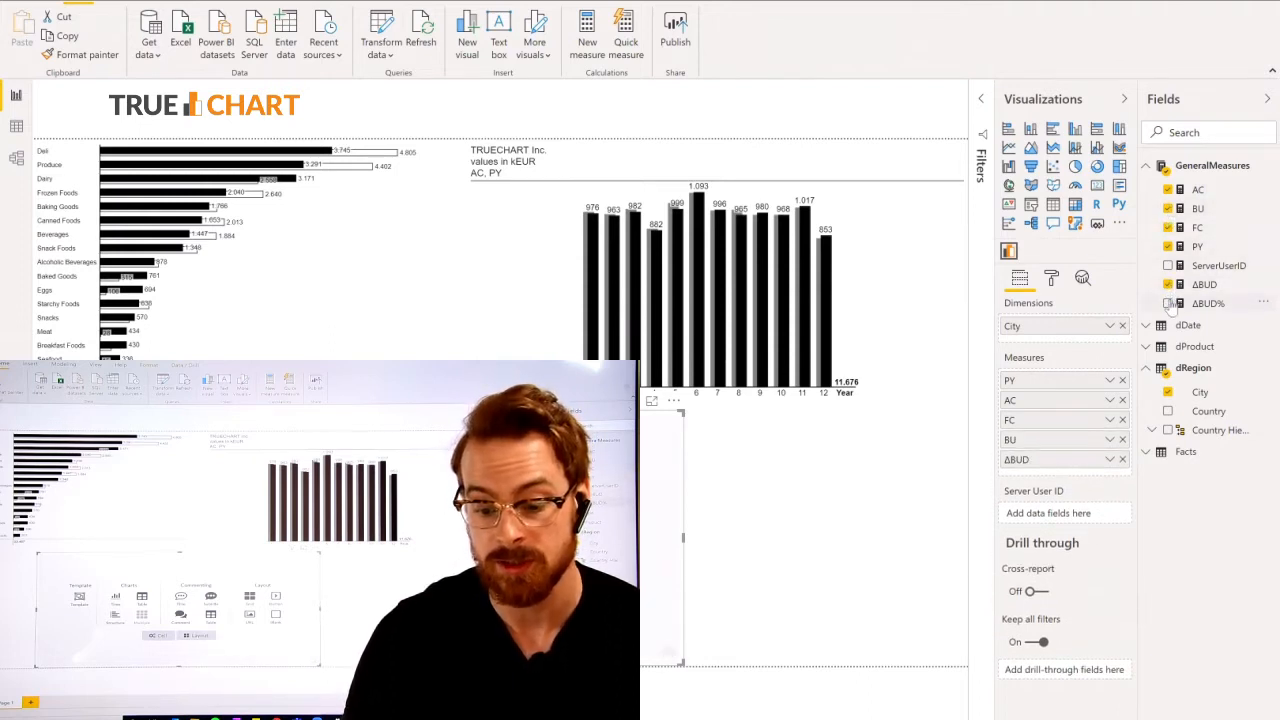
left_click(1168, 303)
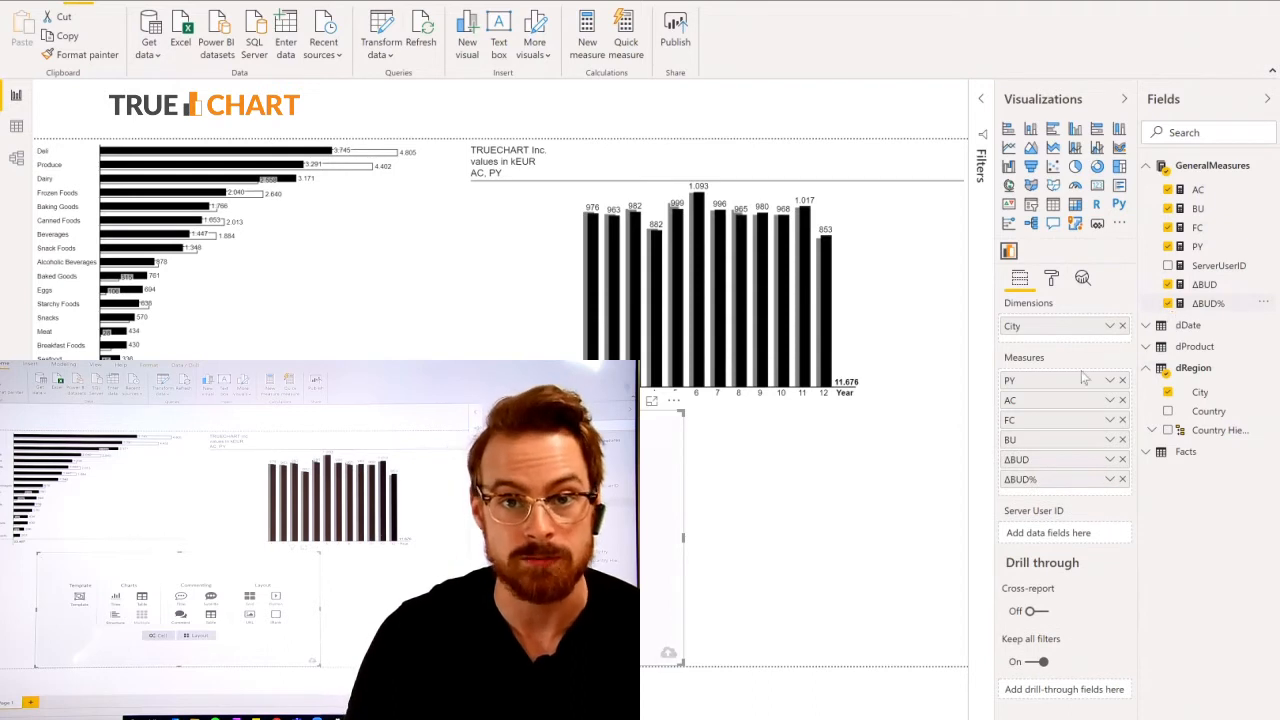
Enlarge the visual to focus mode with the Visualizations and Fields panes collapsed, and create a table chart in it.
left_click(652, 403)
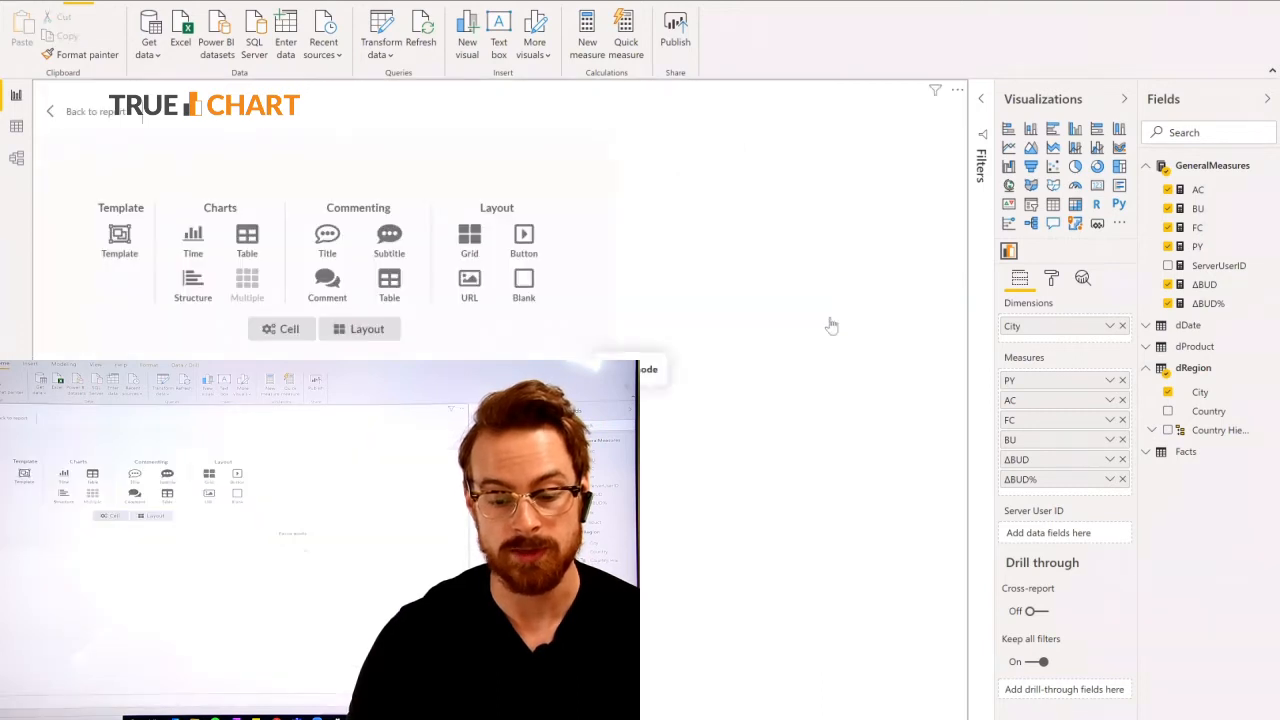
left_click(1123, 98)
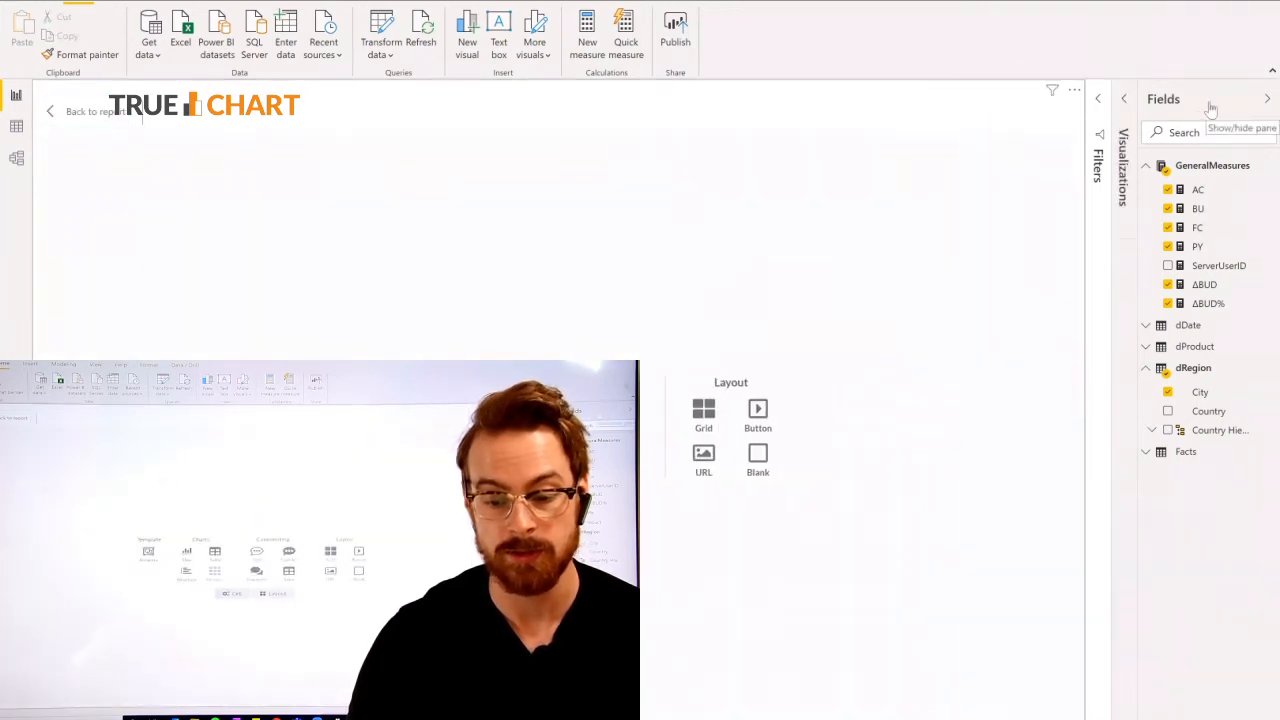
left_click(1266, 98)
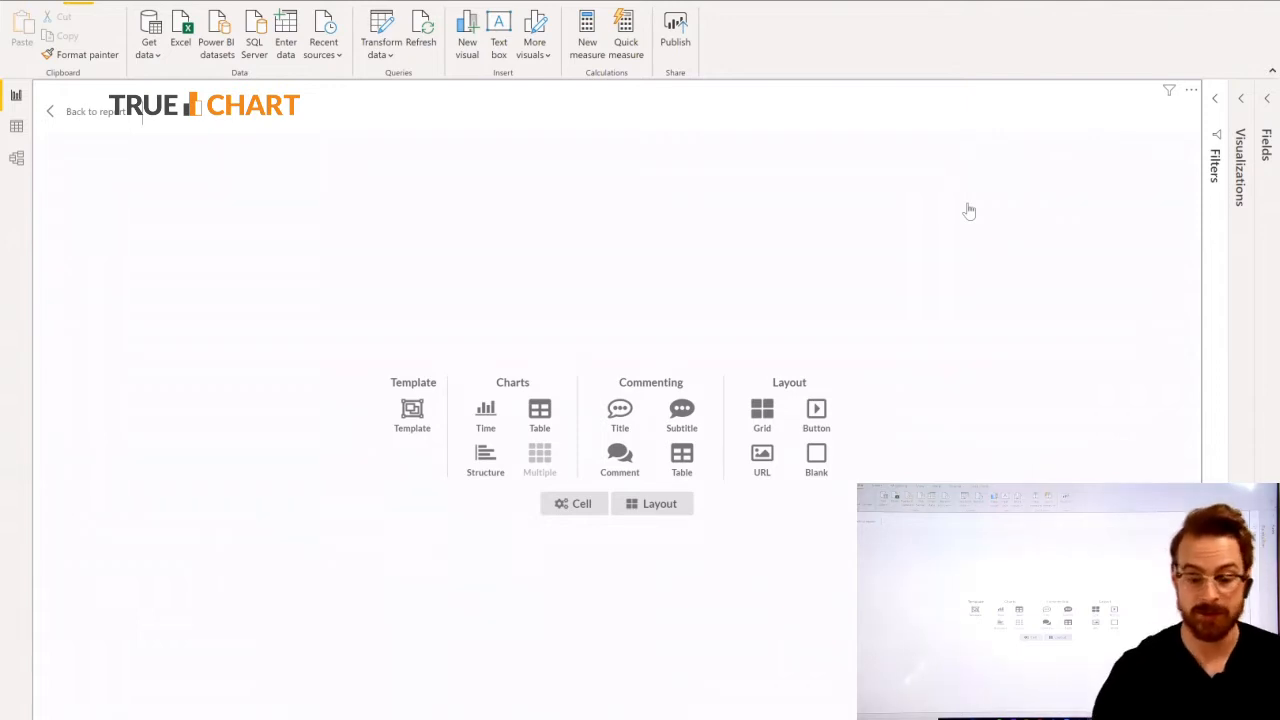
left_click(540, 410)
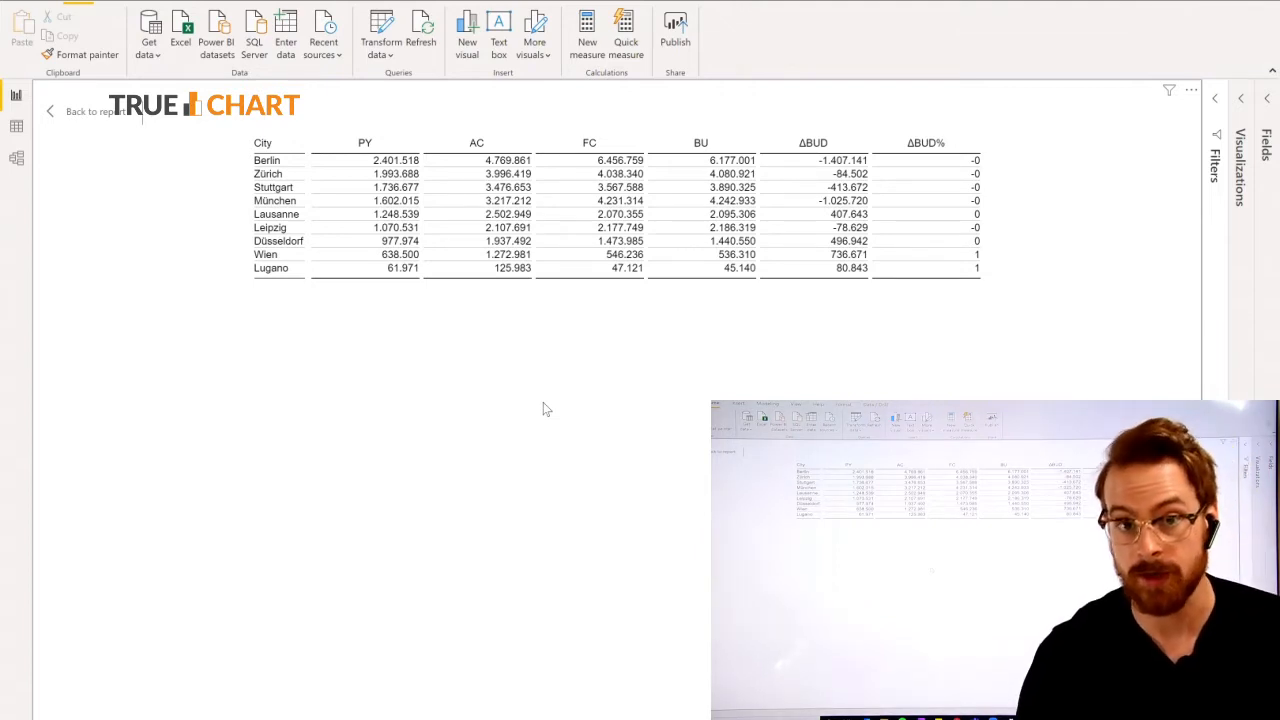
Open the table's data settings and limit the City dimension to 6 shown entries, including the Rest row.
right_click(580, 189)
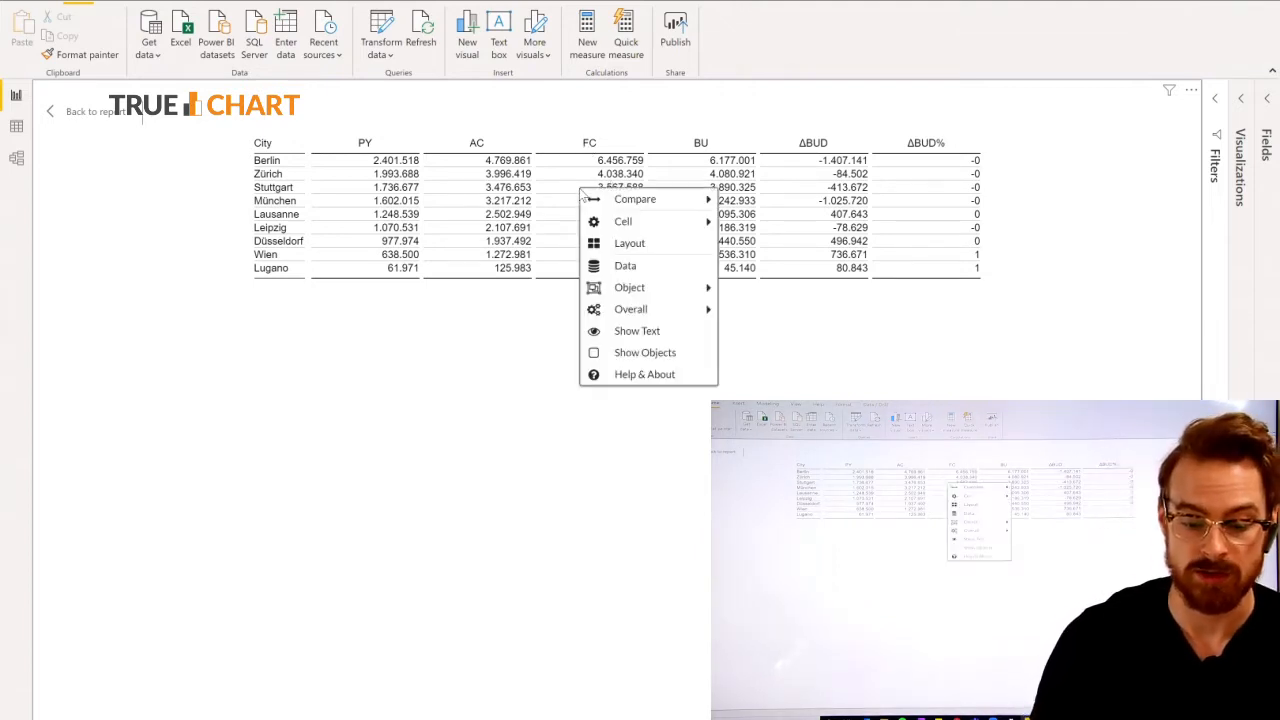
left_click(624, 267)
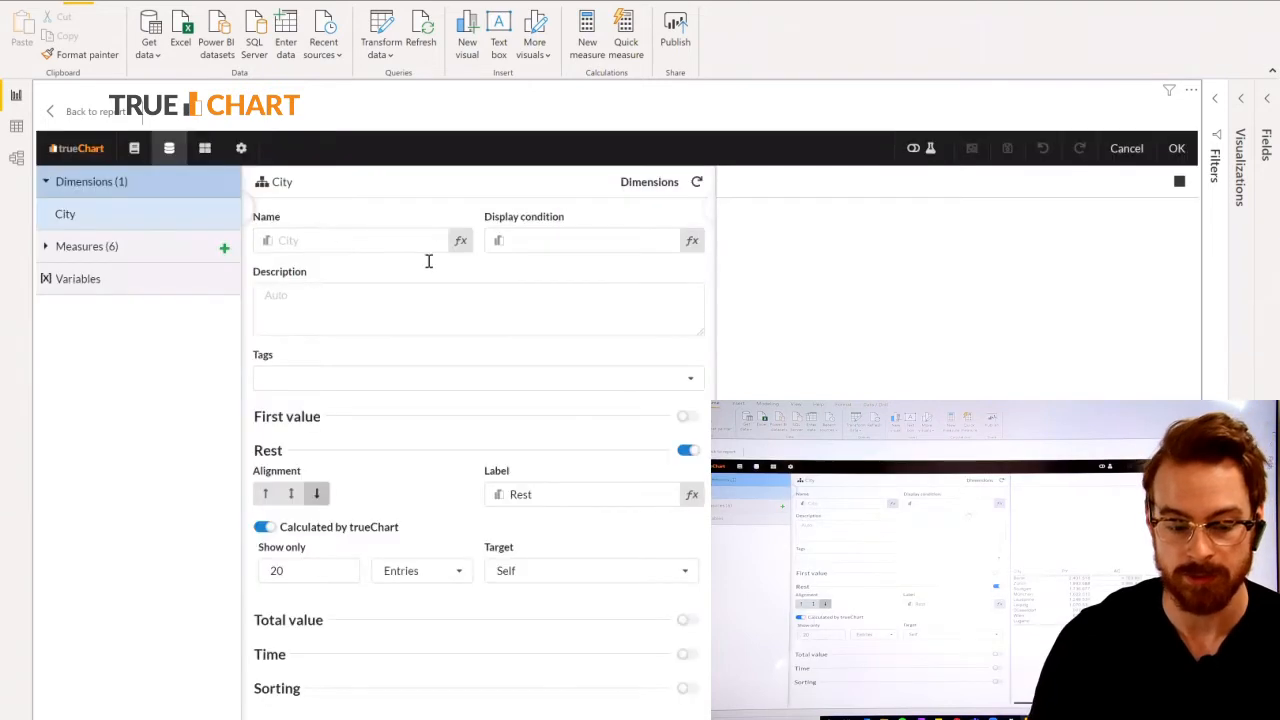
scroll(856, 456, "right", 3)
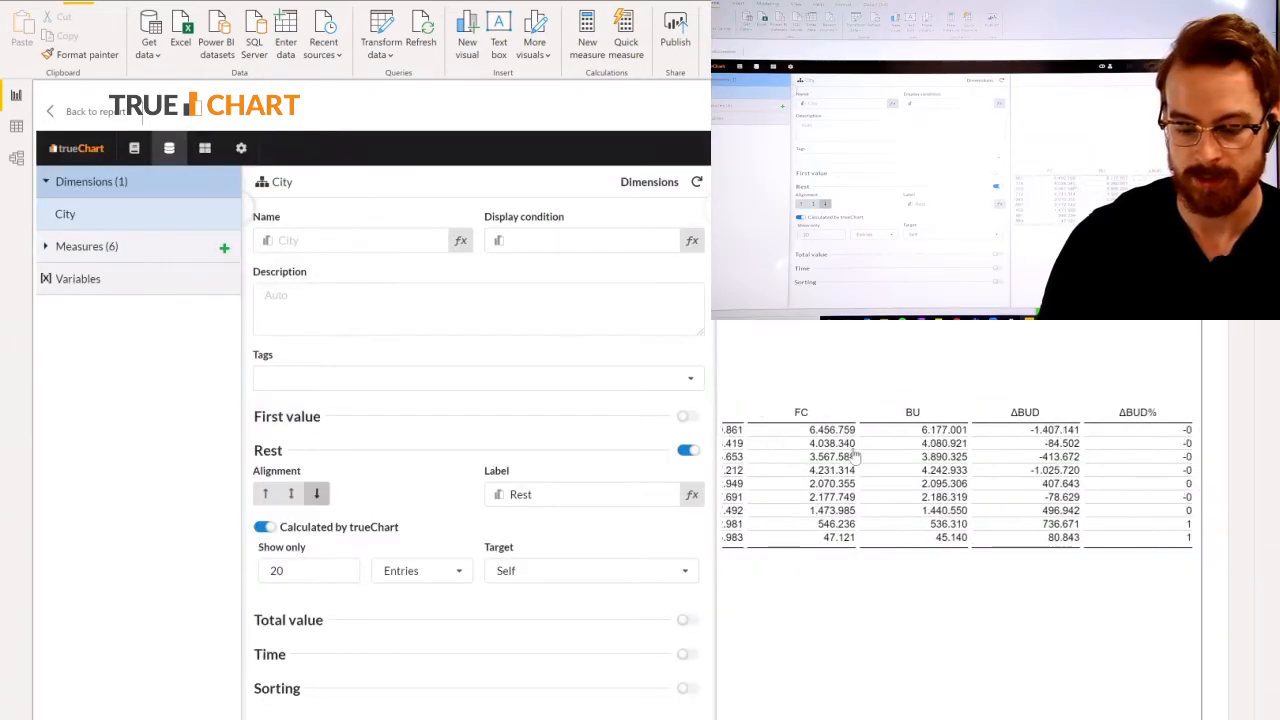
scroll(856, 456, "left", 3)
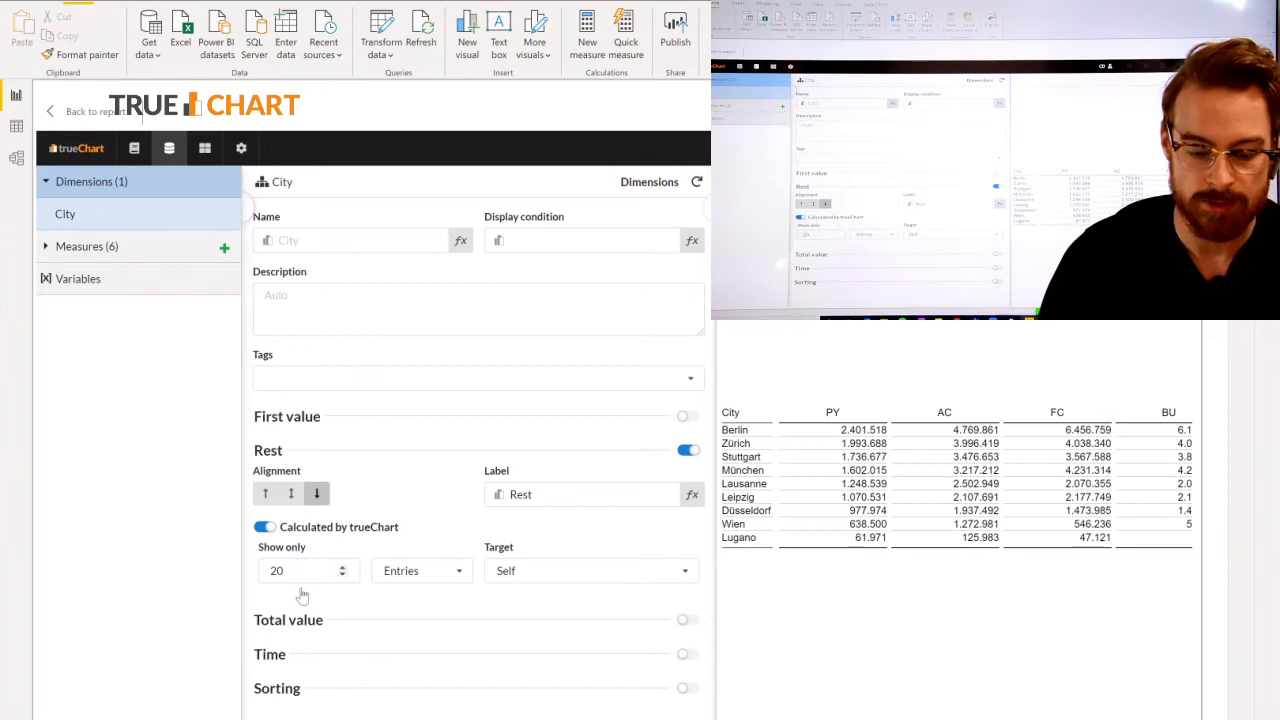
key("BackSpace")
key("BackSpace")
type("6")
left_click(358, 321)
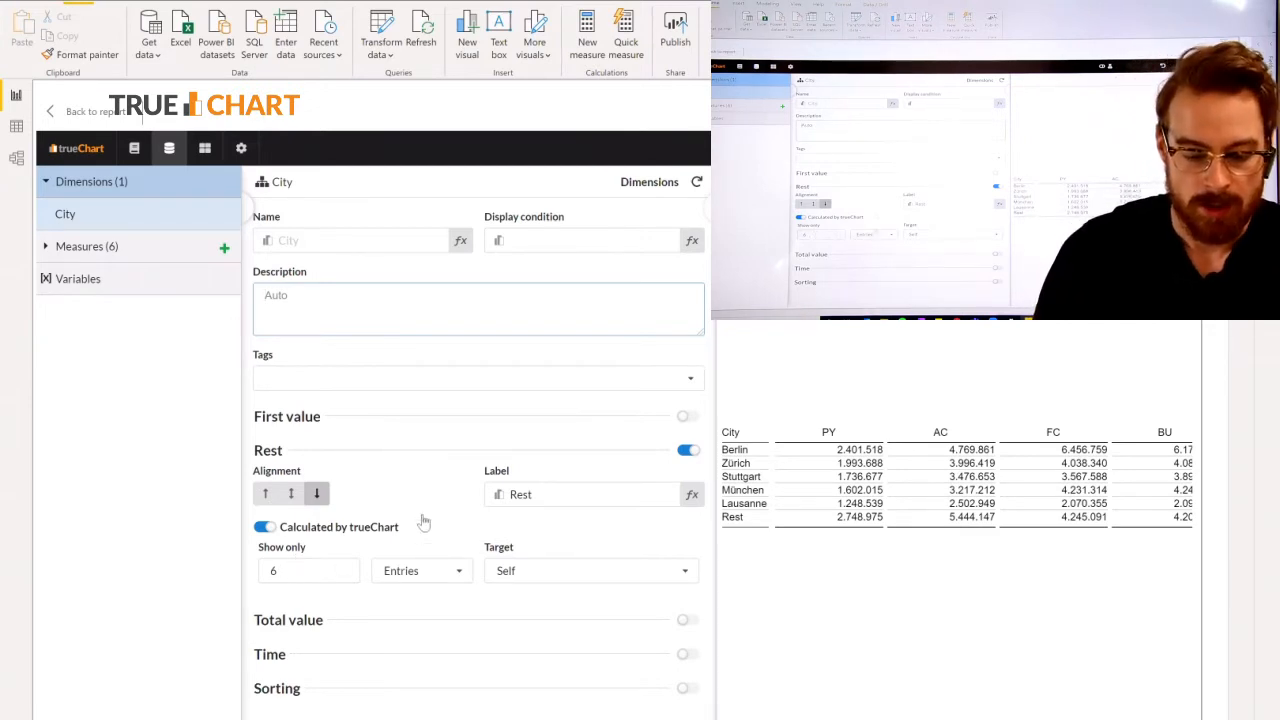
Set the target of the City dimension's Rest calculation to AC, keeping Entries as the unit.
left_click(563, 566)
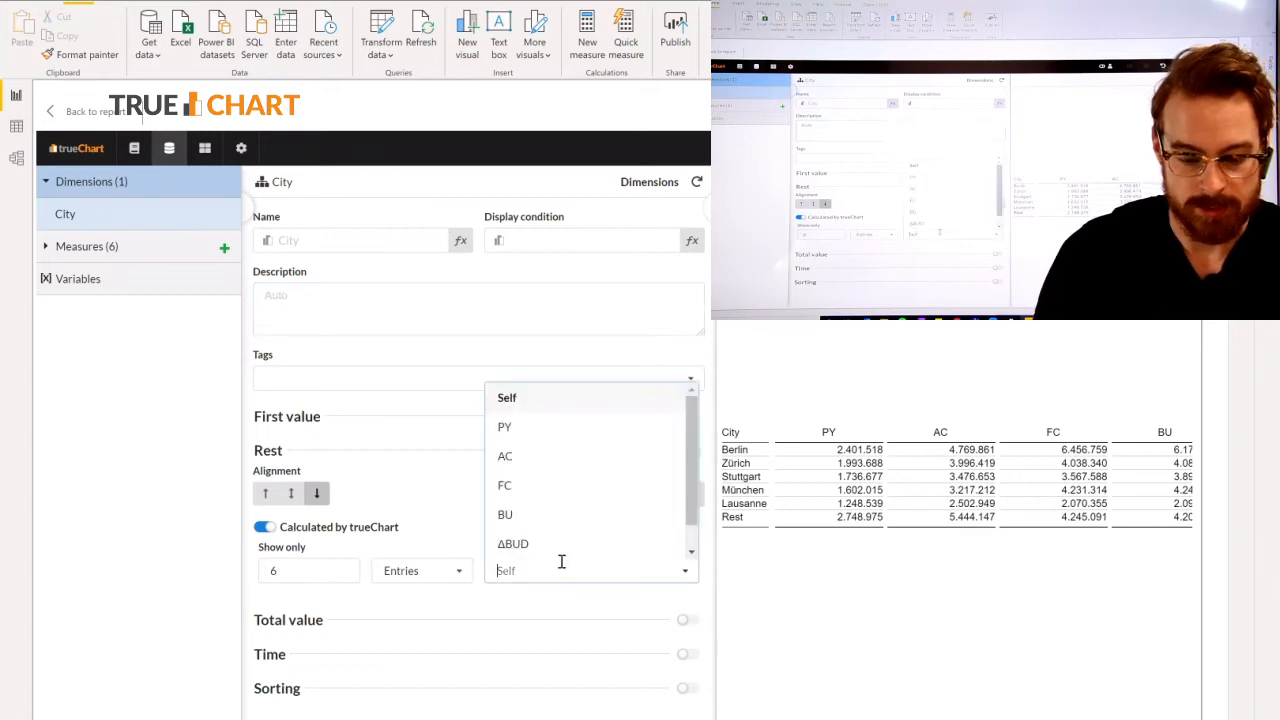
left_click(541, 455)
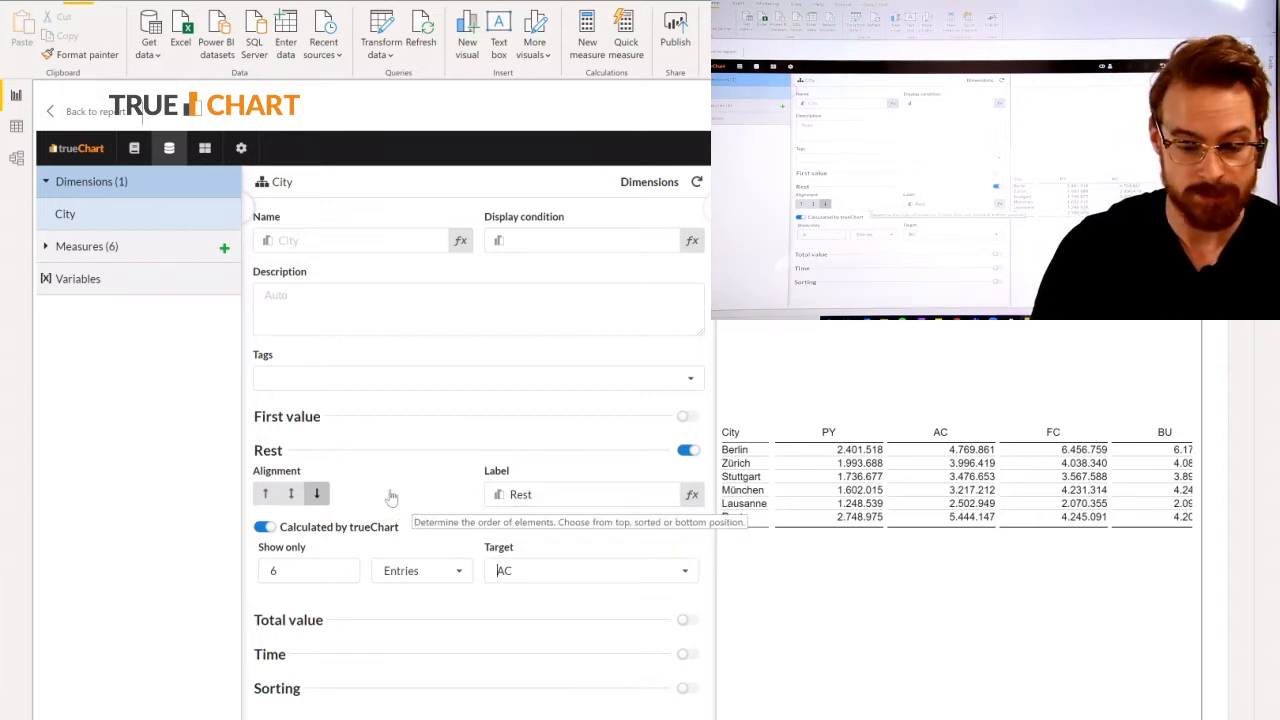
left_click(423, 567)
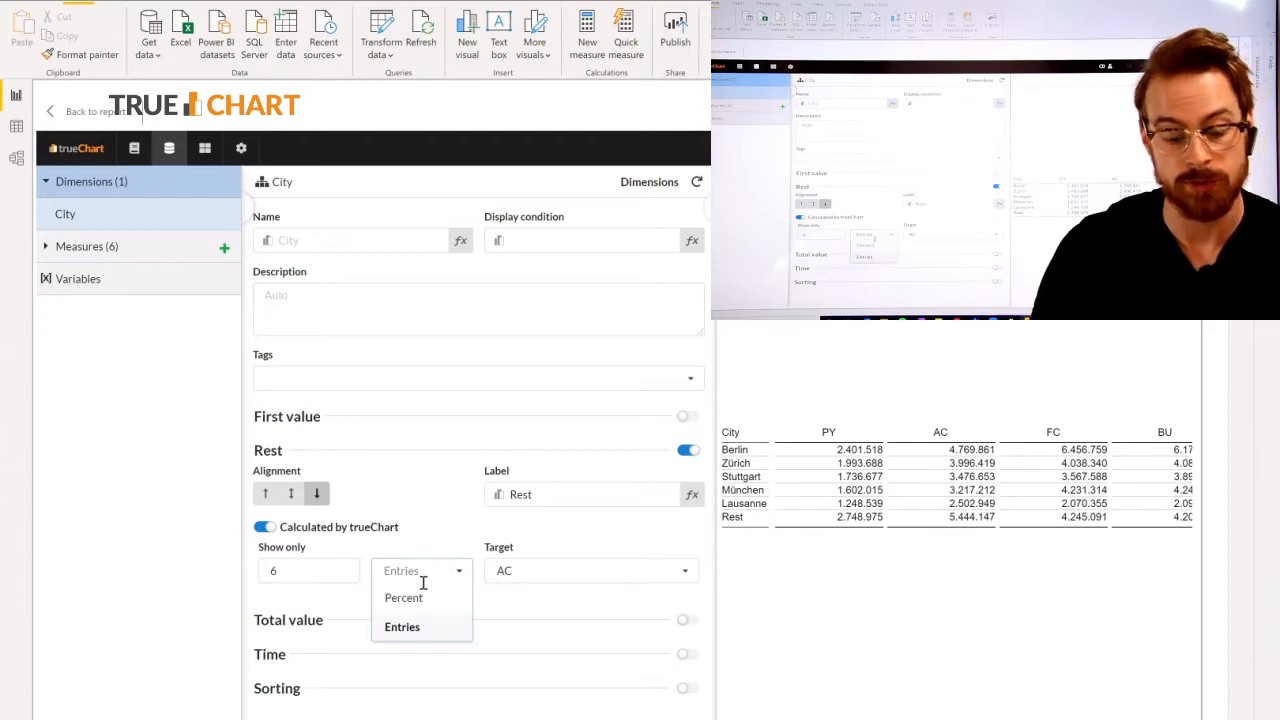
left_click(414, 522)
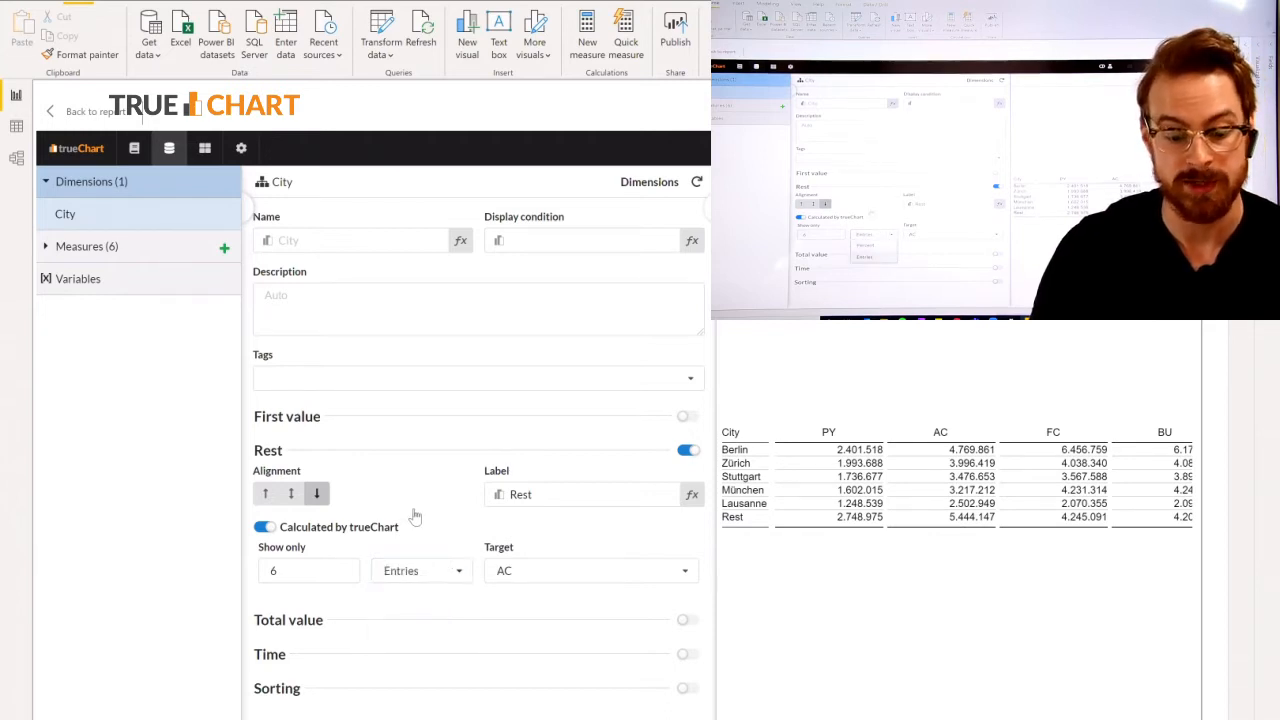
Enable a total value for the City dimension, calculated by trueChart and labelled "Cities".
left_click(455, 626)
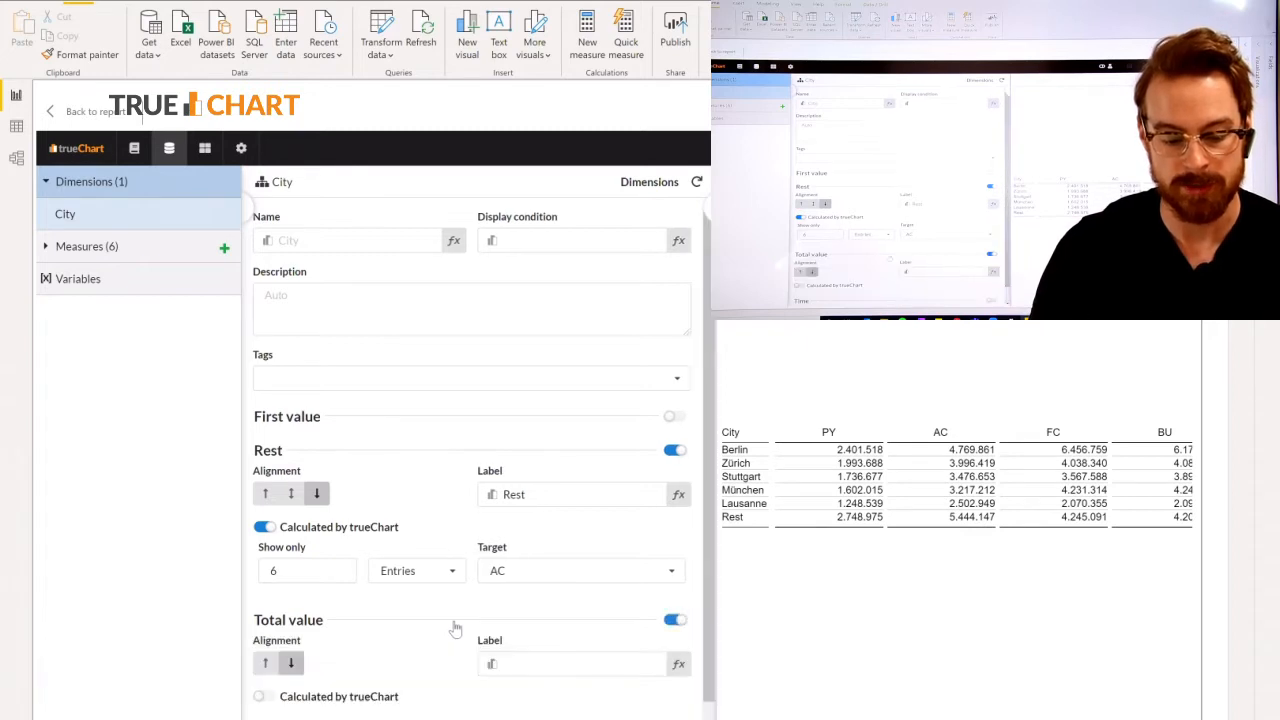
left_click(263, 700)
left_click(552, 668)
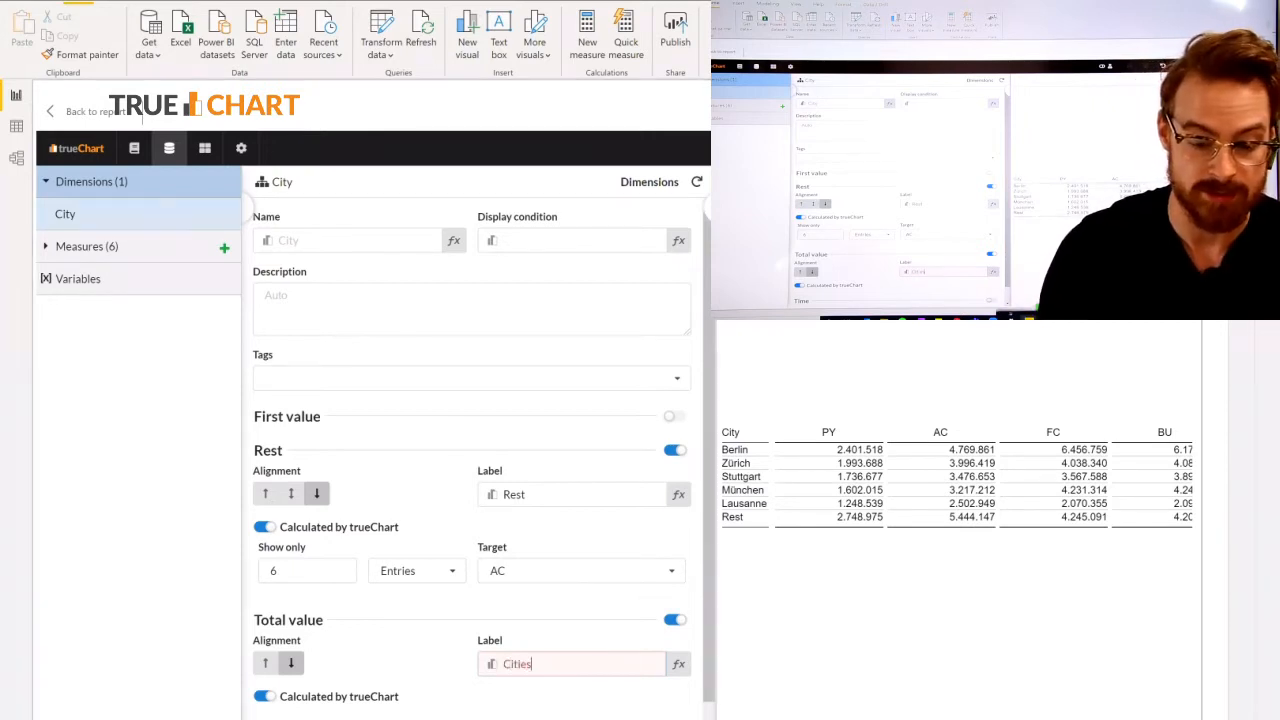
left_click(555, 318)
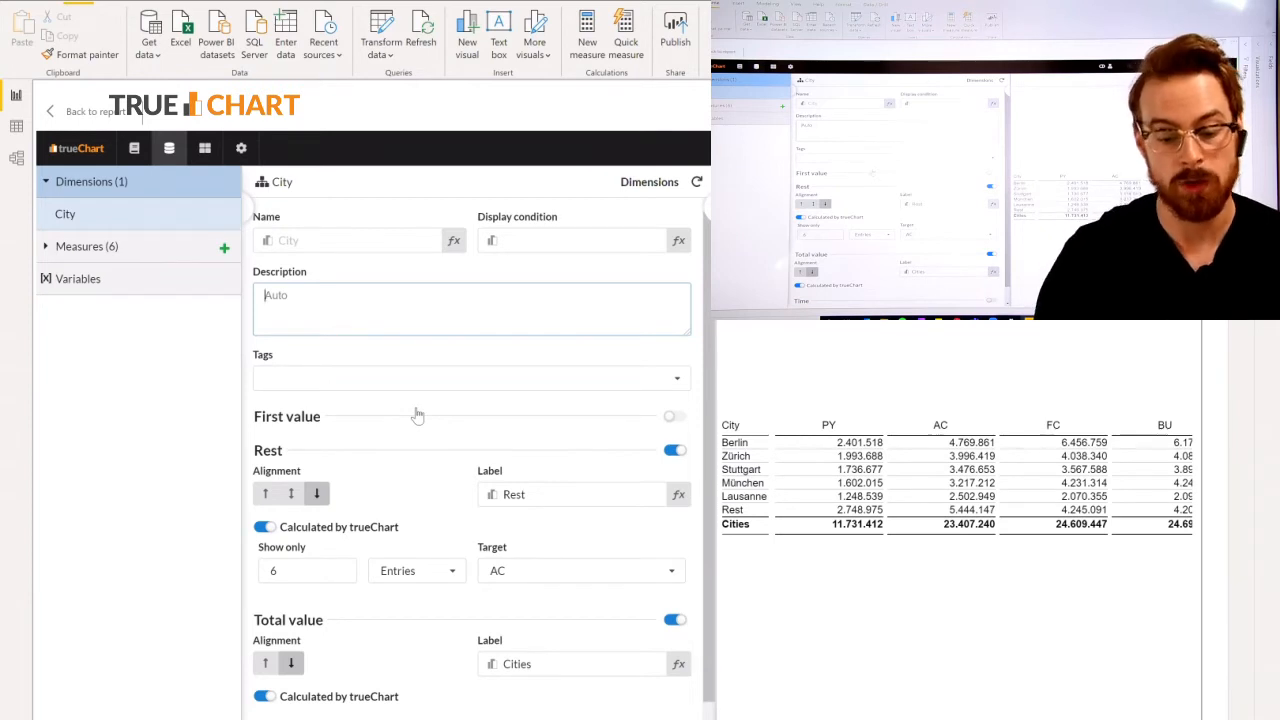
Set the PY measure's scaling to 1000 and its base time to Past.
scroll(333, 633, "down", 1)
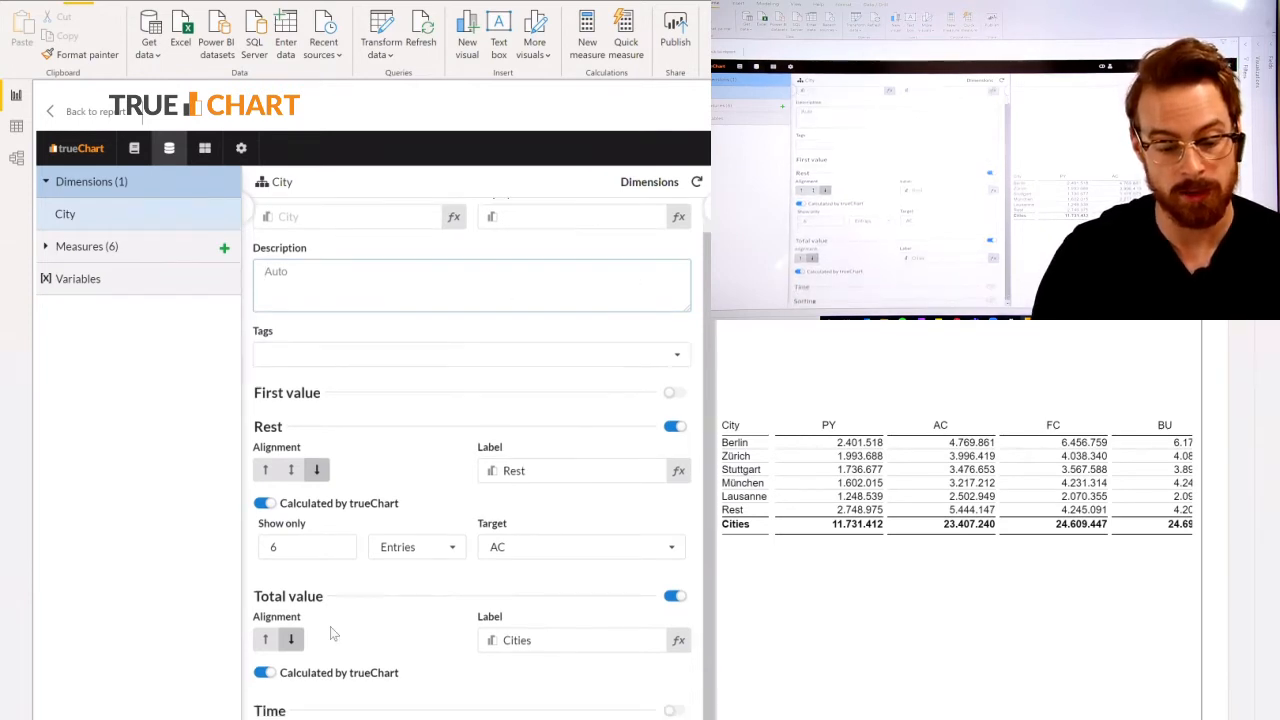
scroll(333, 633, "down", 1)
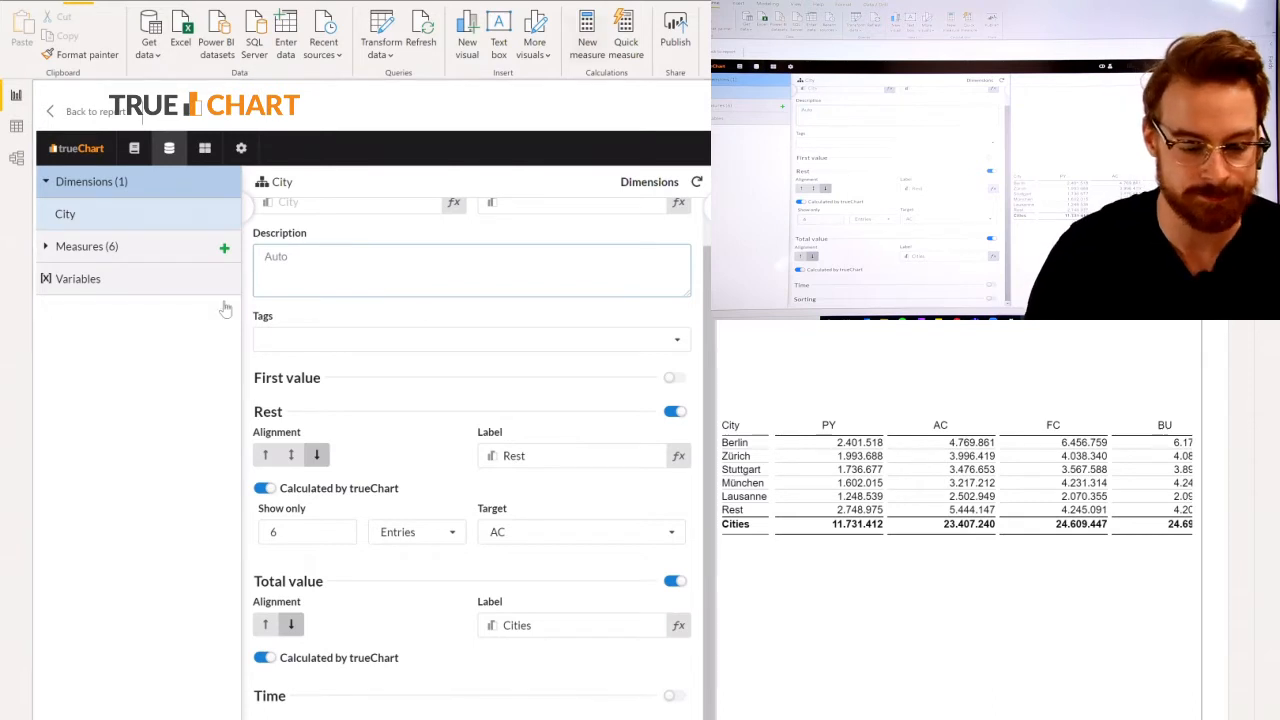
left_click(120, 246)
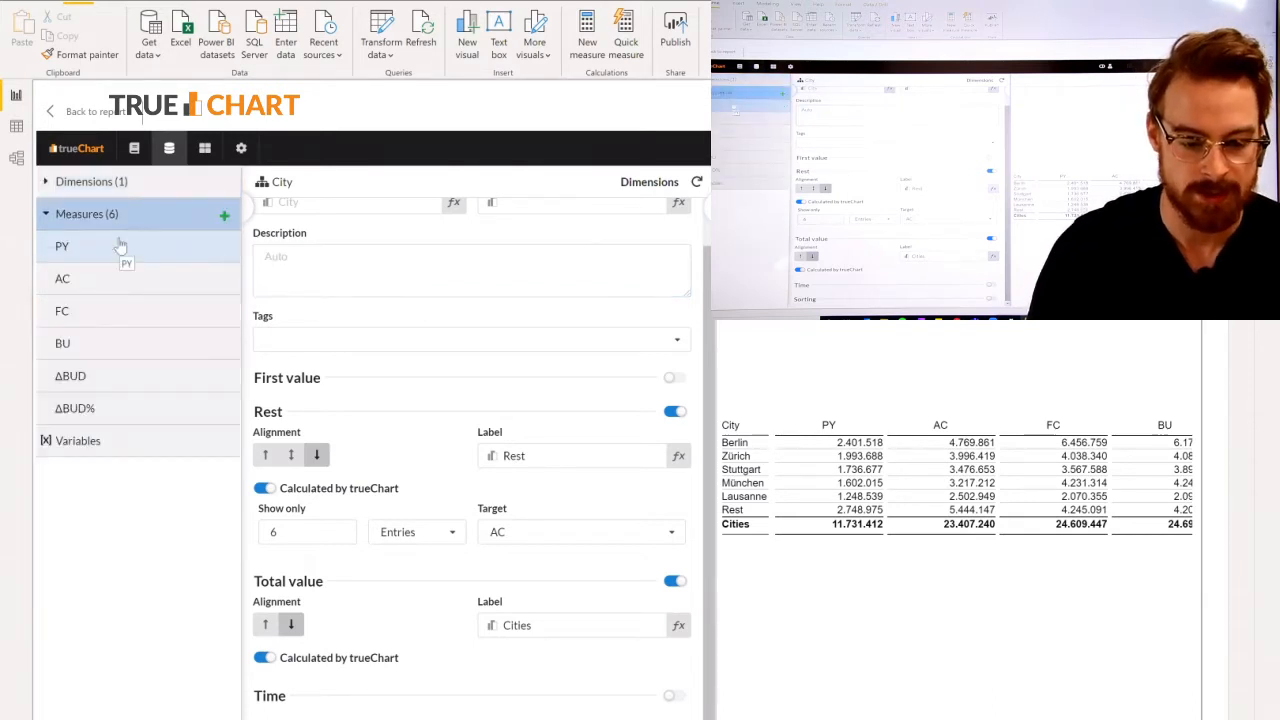
left_click(120, 246)
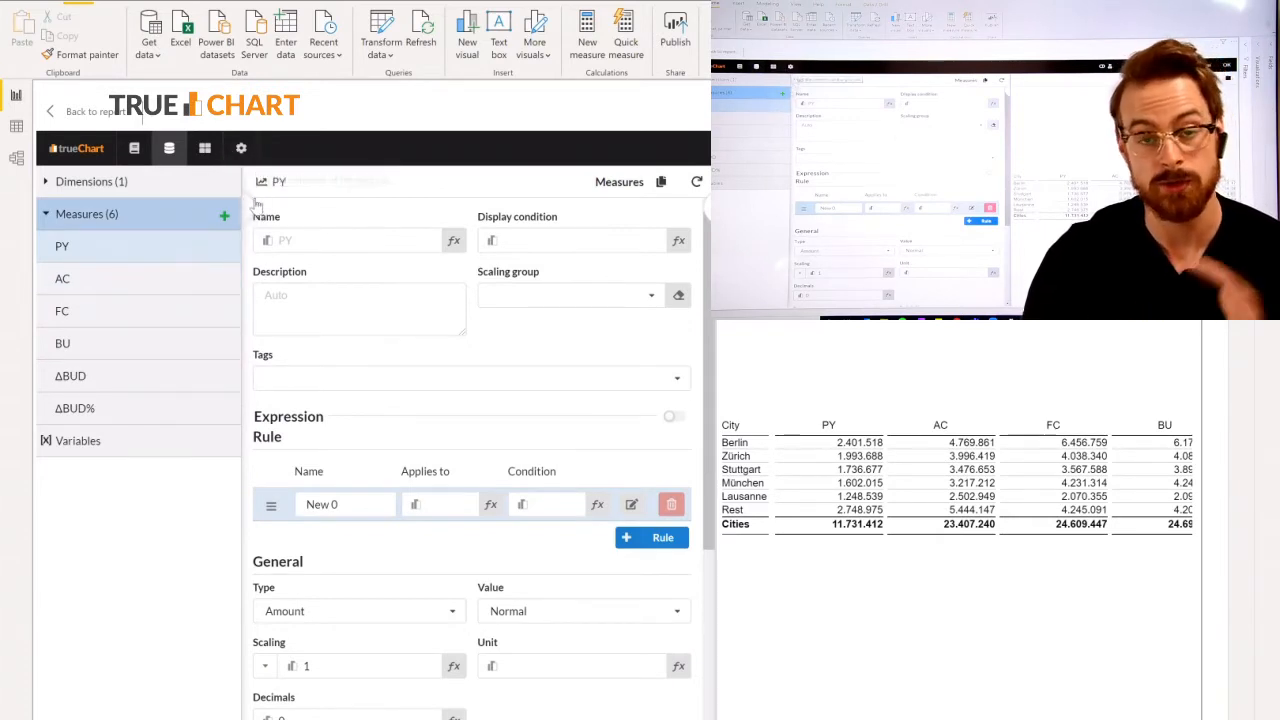
scroll(315, 368, "down", 1)
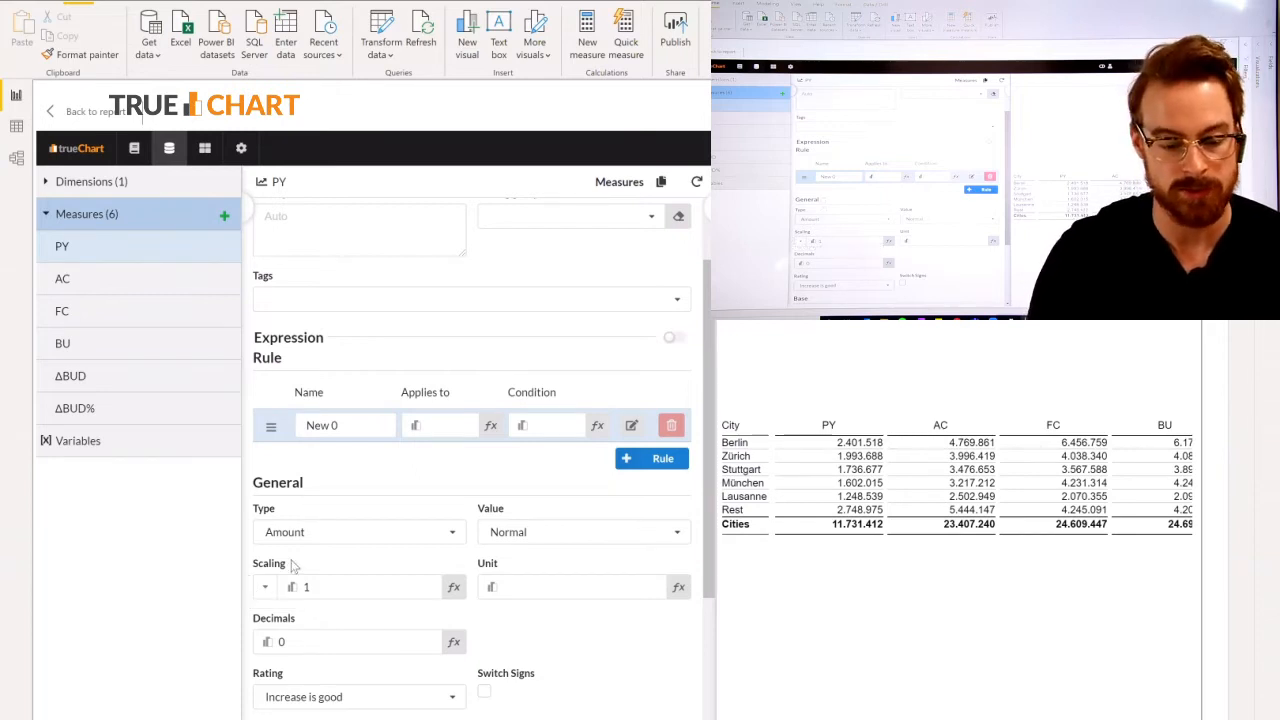
left_click(268, 589)
left_click(289, 642)
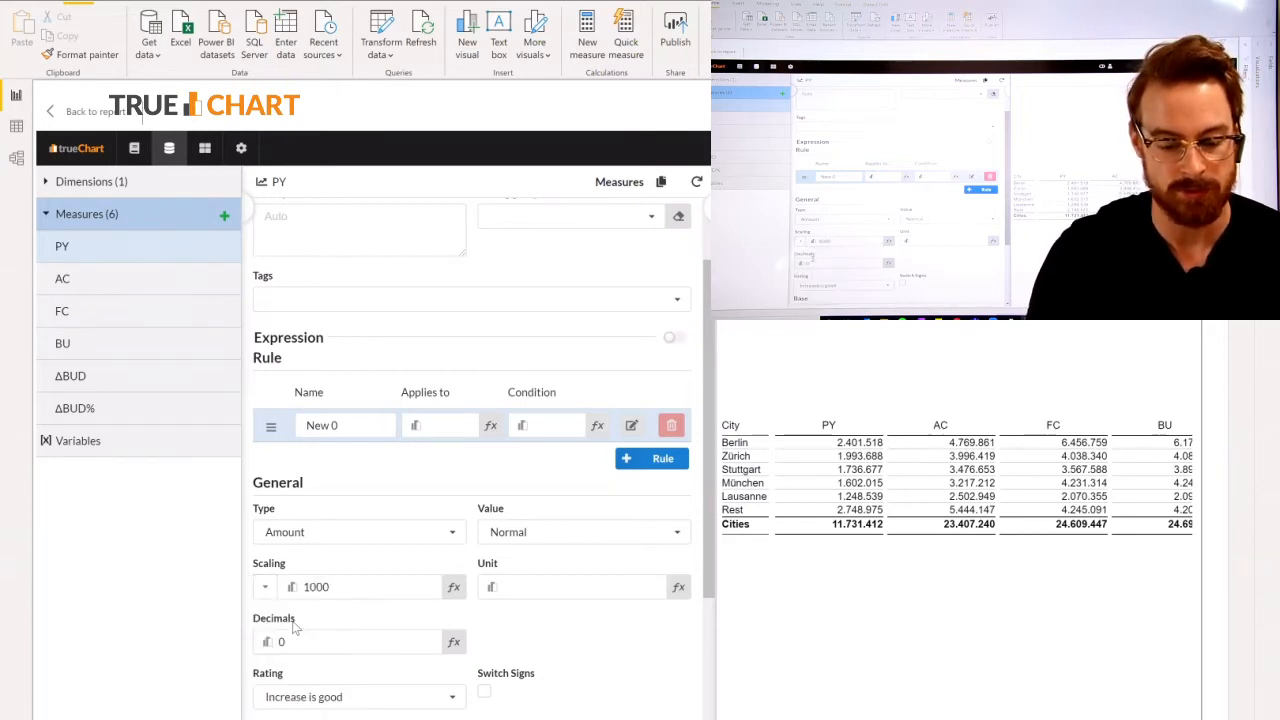
scroll(390, 560, "down", 2)
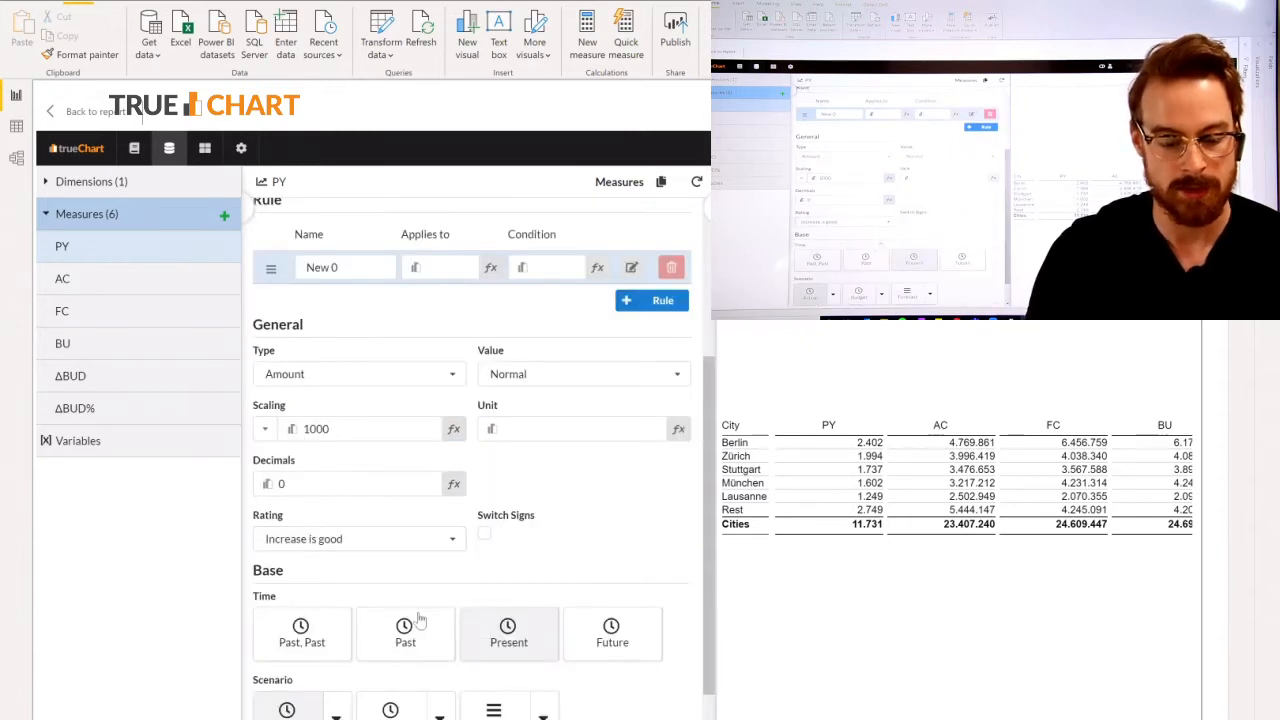
left_click(408, 640)
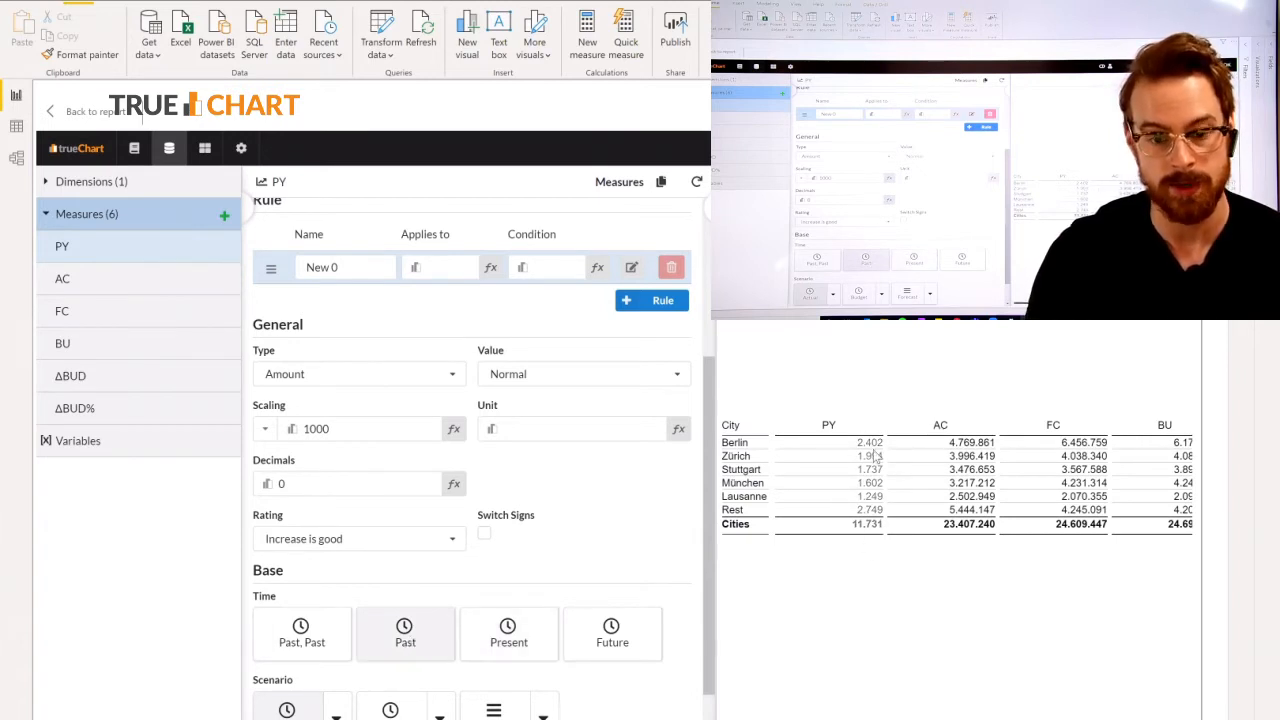
Set the AC measure's scaling to k (Thousands).
left_click(145, 280)
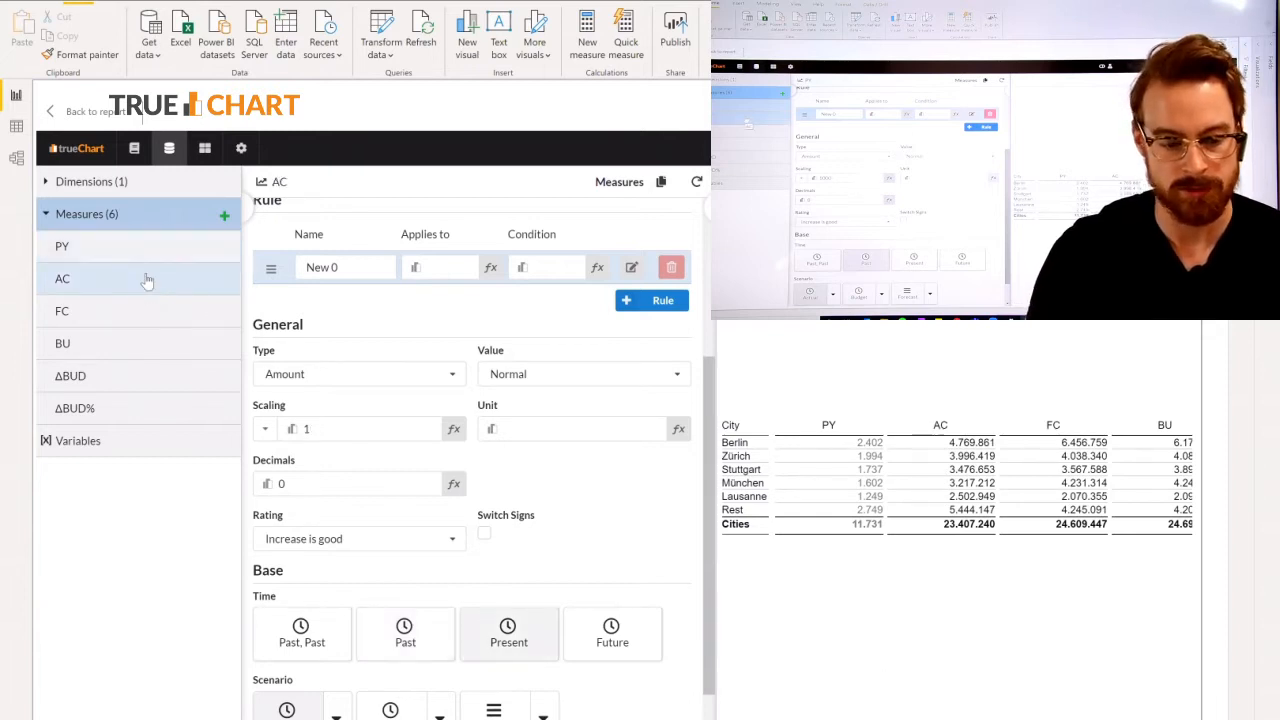
left_click(265, 429)
left_click(279, 485)
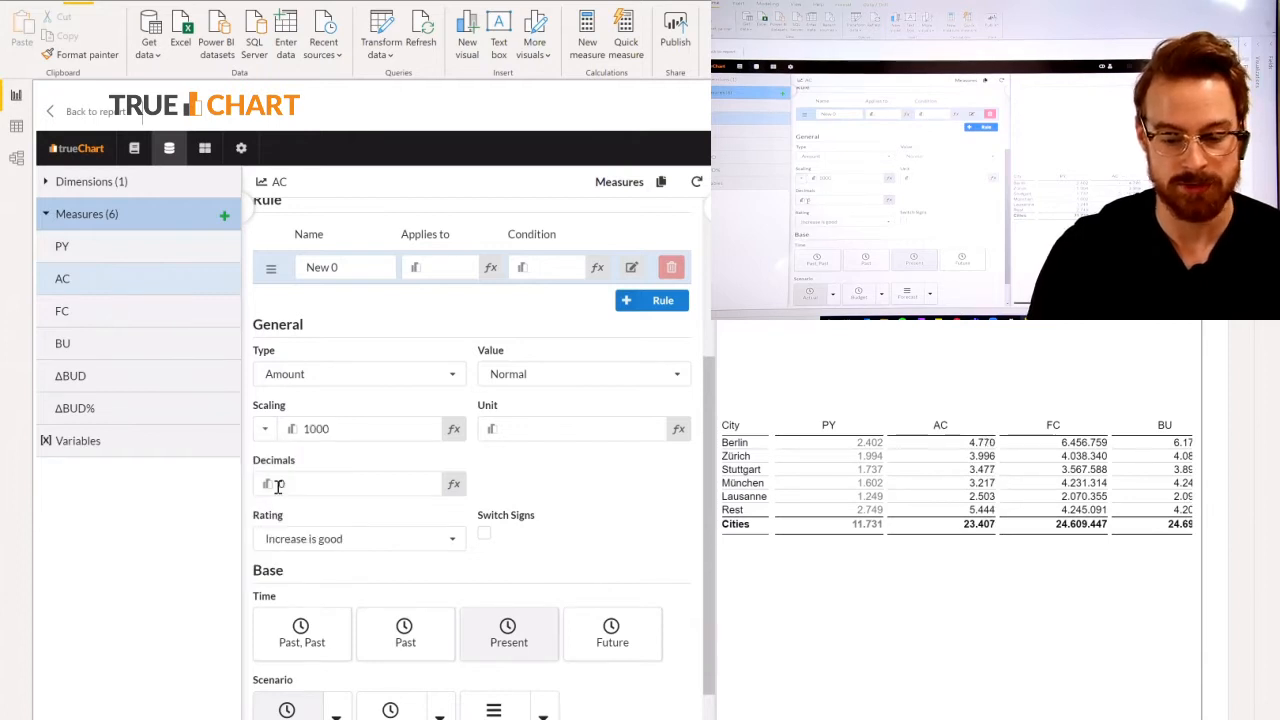
Set the FC measure's scaling to k (Thousands) and its base scenario to Forecast.
left_click(116, 320)
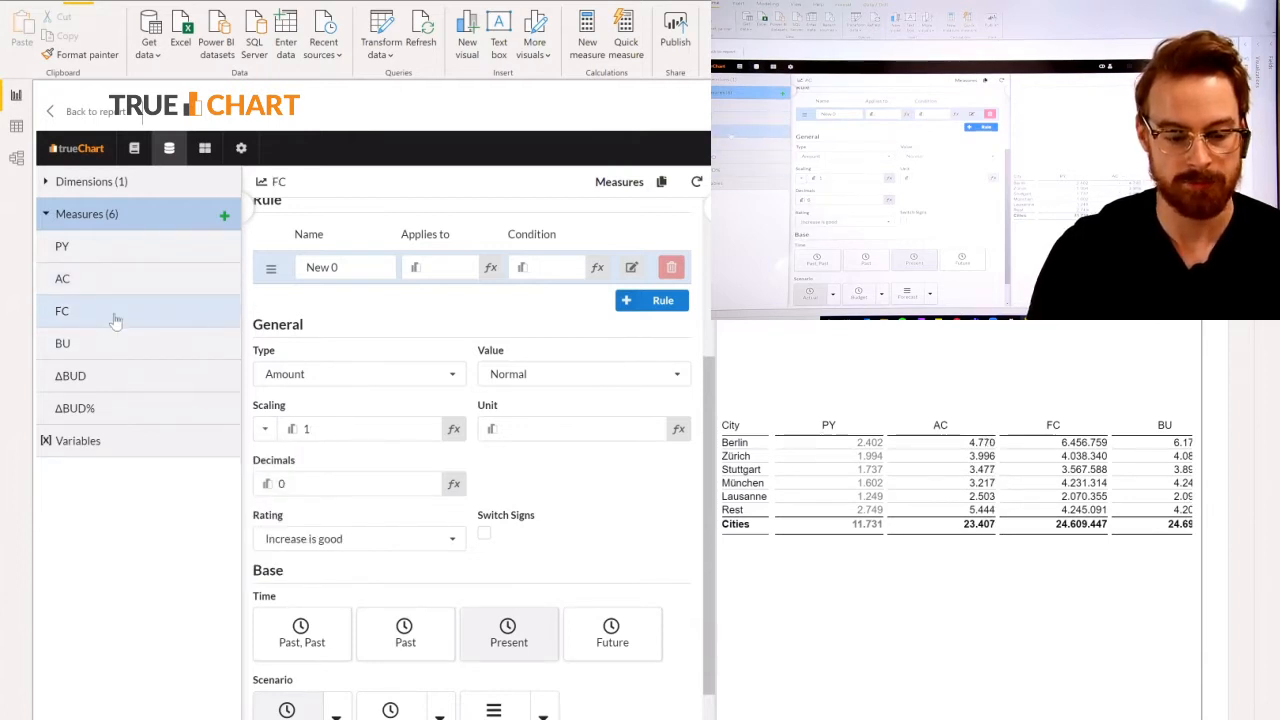
left_click(265, 429)
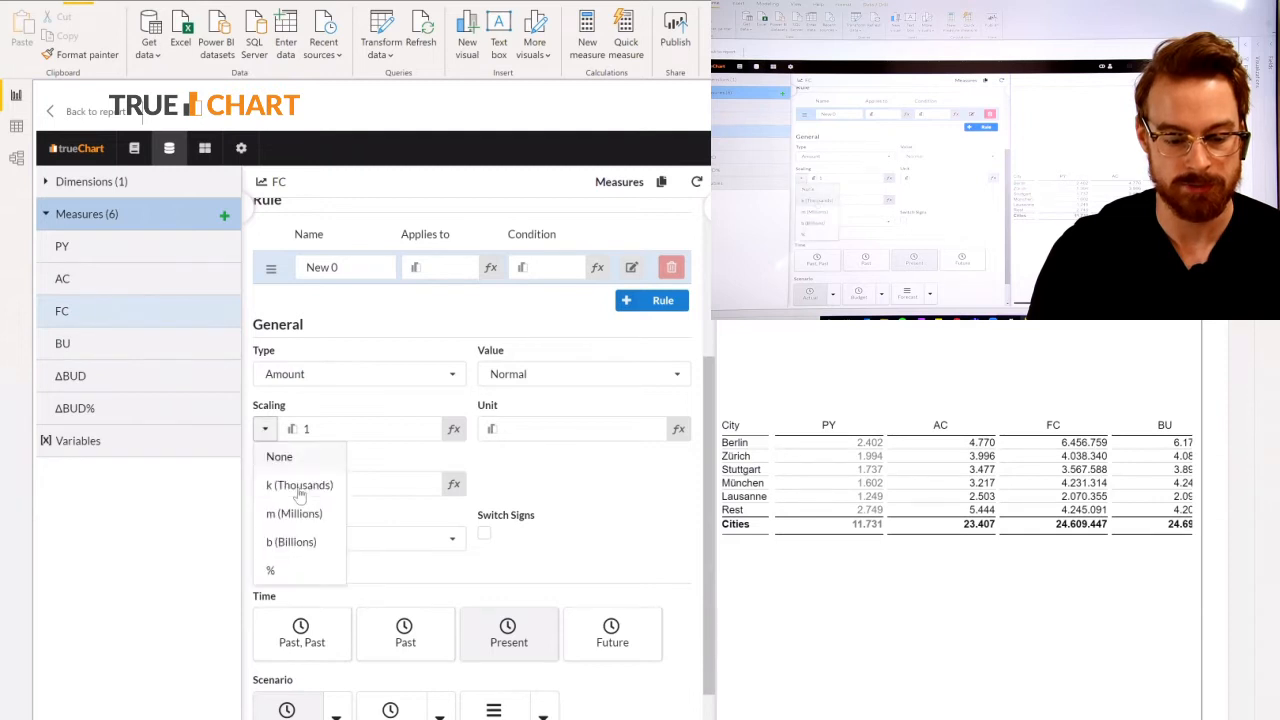
left_click(283, 486)
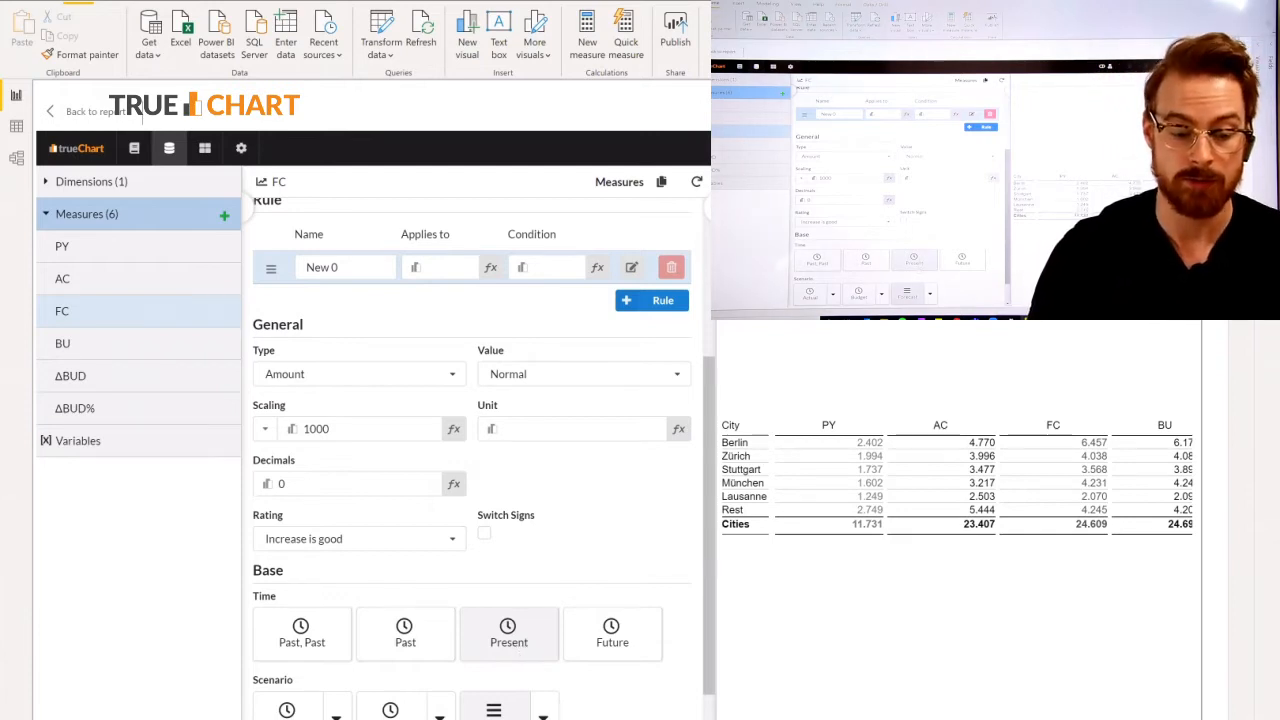
Set the BU measure's scaling to k (Thousands) and its base scenario to Budget.
left_click(161, 340)
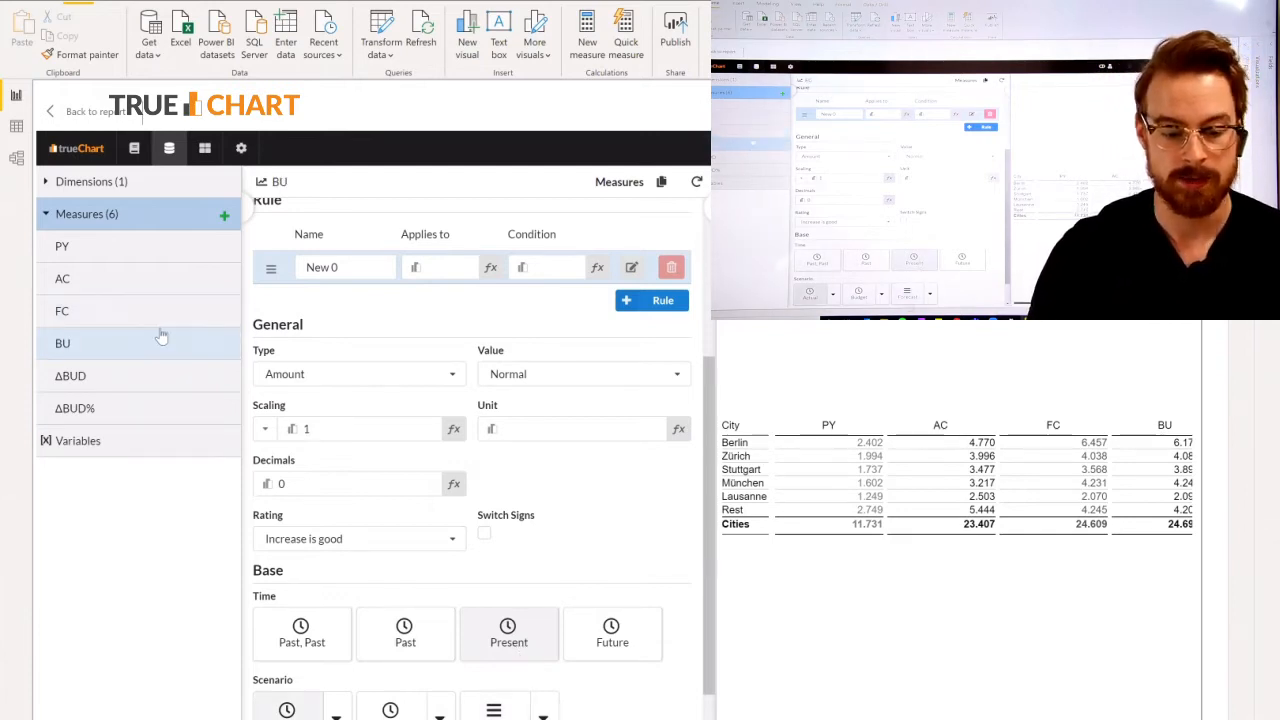
left_click(265, 428)
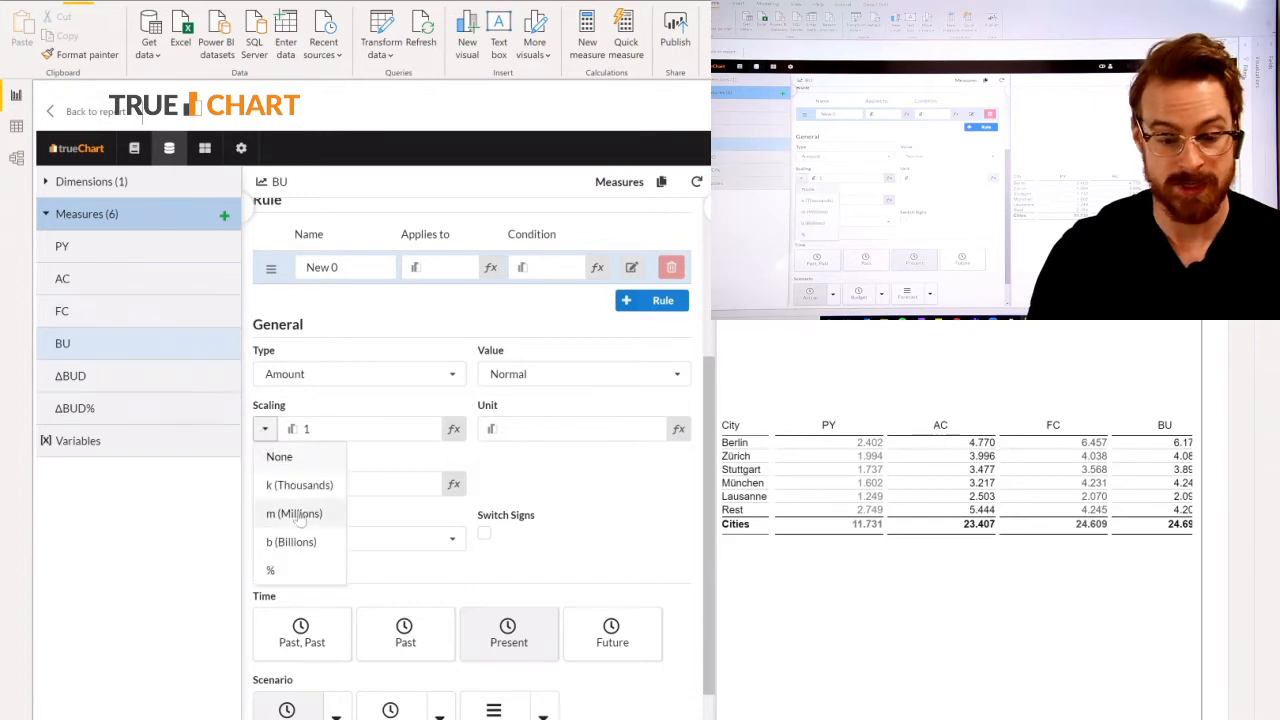
left_click(299, 485)
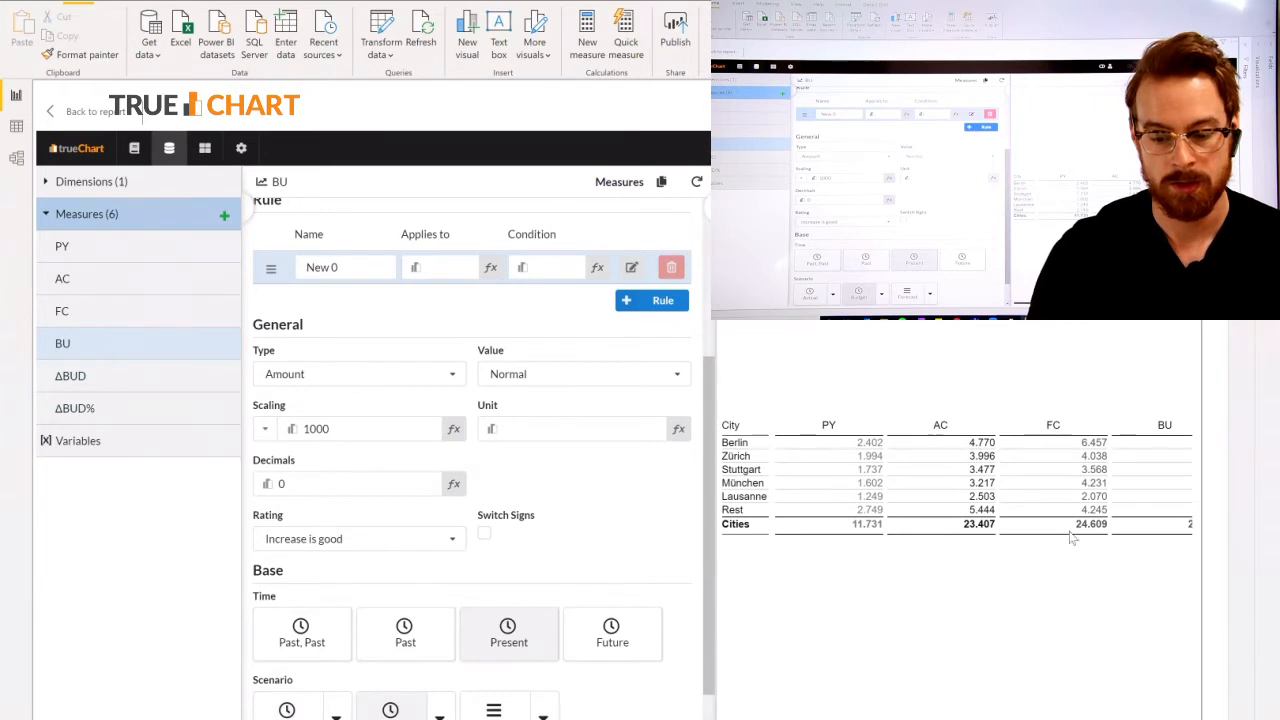
Set the ΔBUD measure's scaling to k (Thousands) and mark its base as a Delta.
scroll(1105, 540, "right", 2)
scroll(1105, 540, "right", 1)
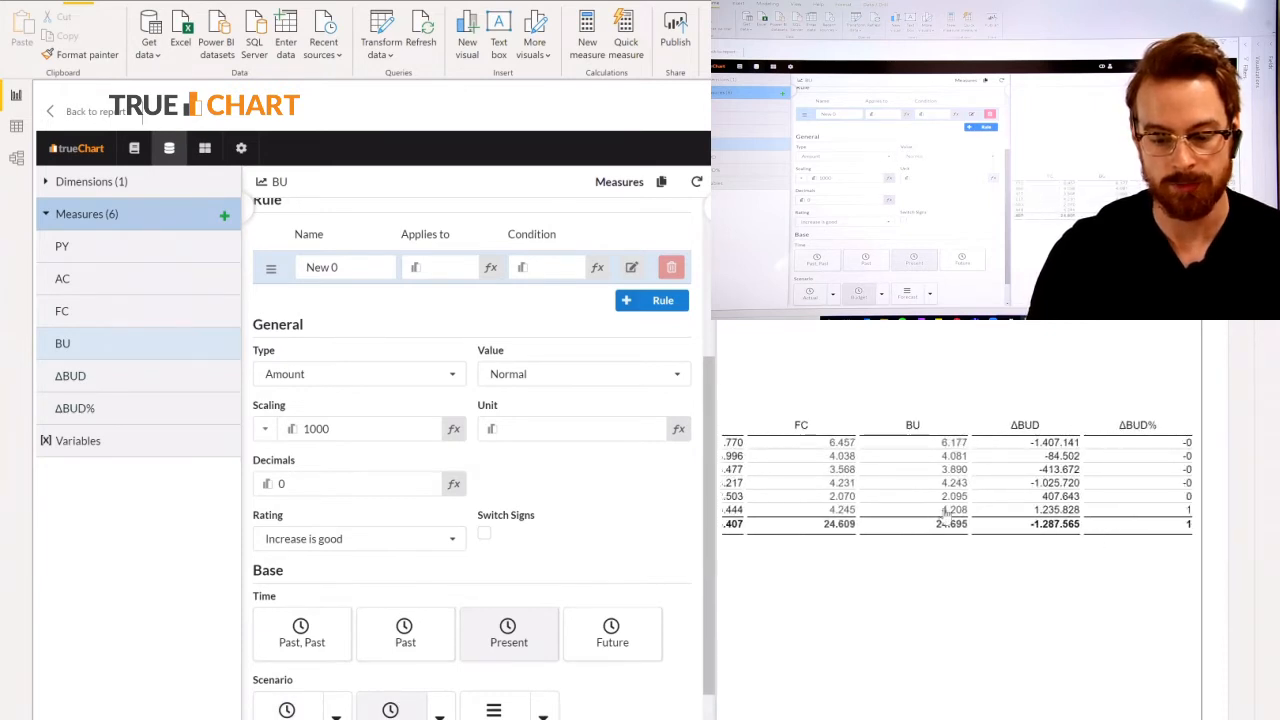
left_click(87, 387)
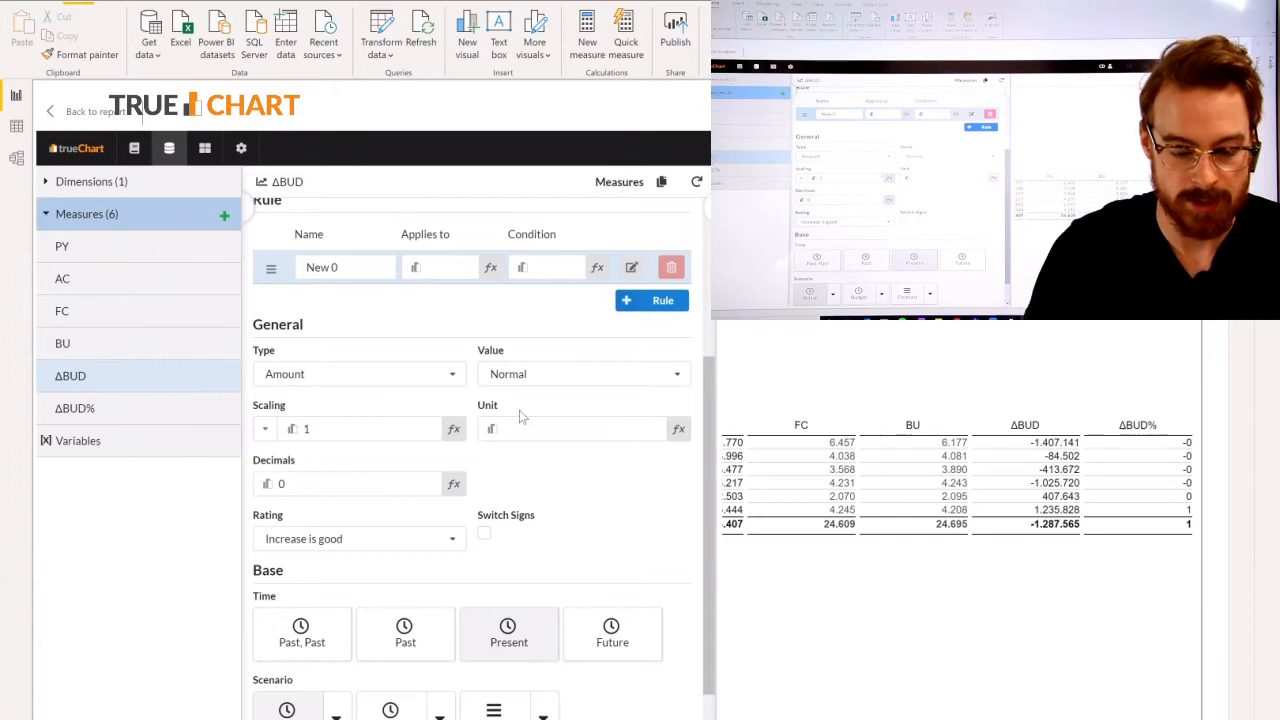
scroll(515, 415, "down", 2)
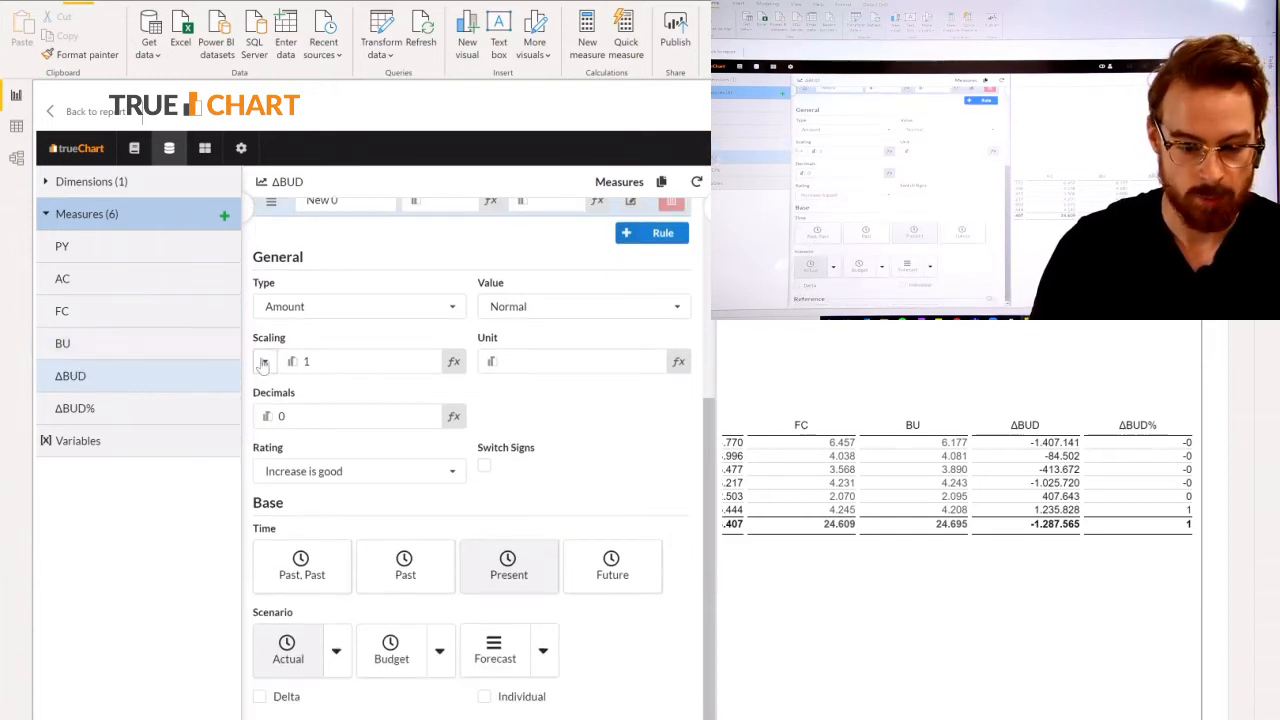
left_click(265, 361)
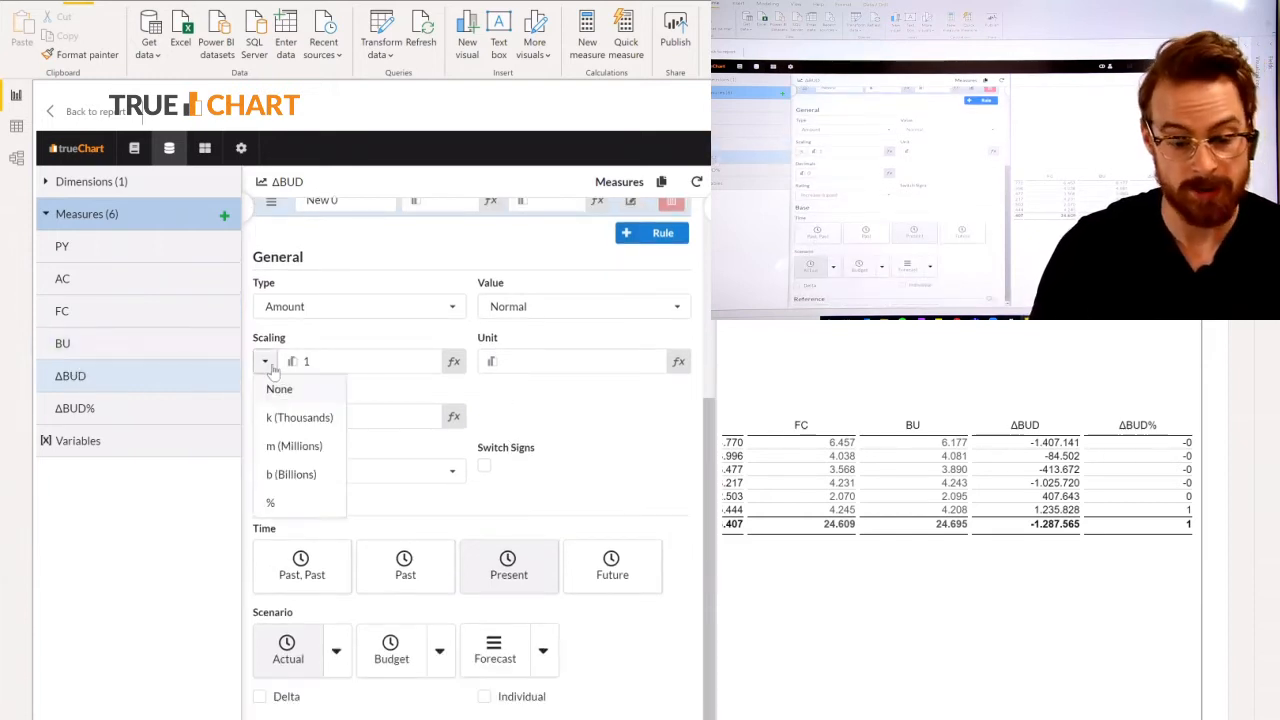
left_click(296, 420)
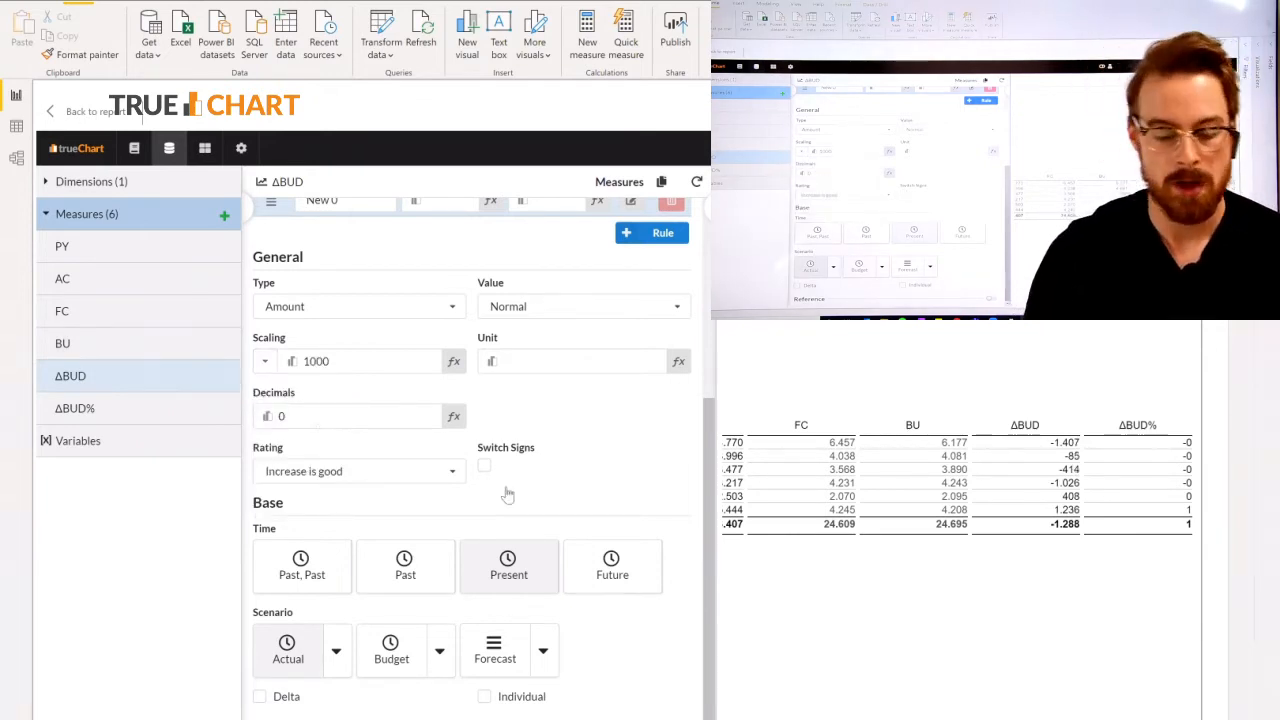
left_click(283, 706)
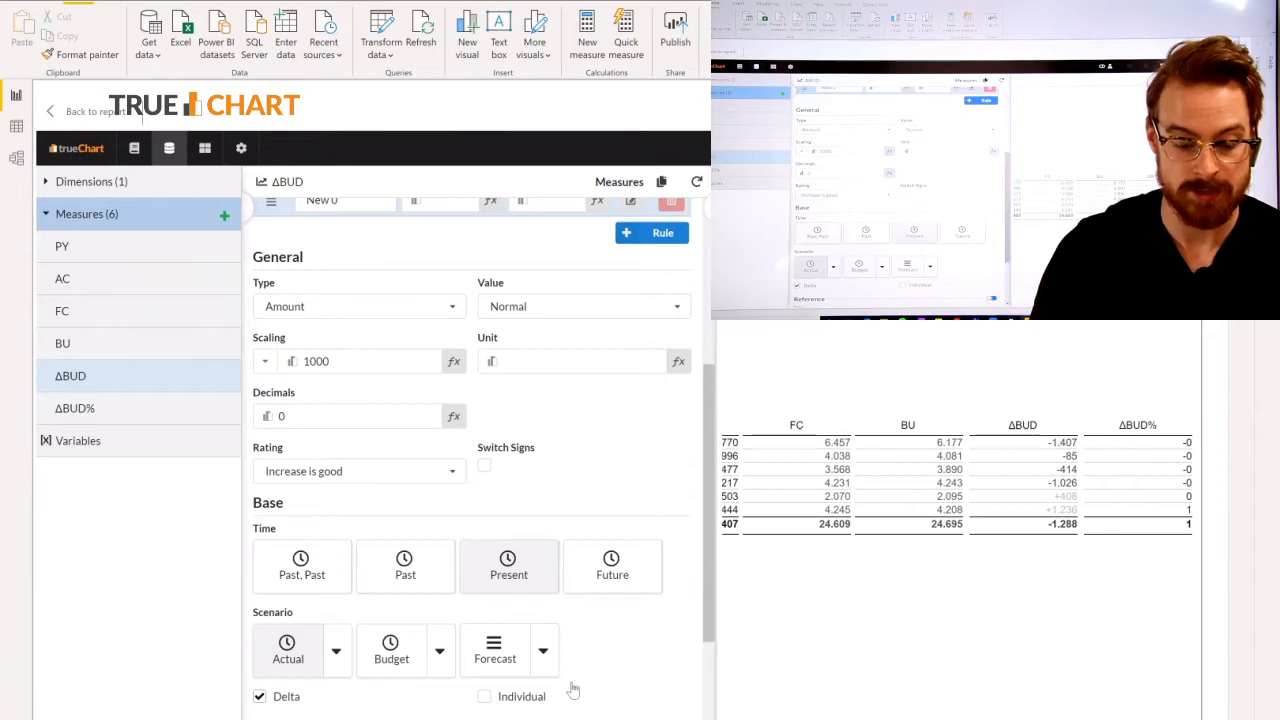
scroll(543, 686, "down", 2)
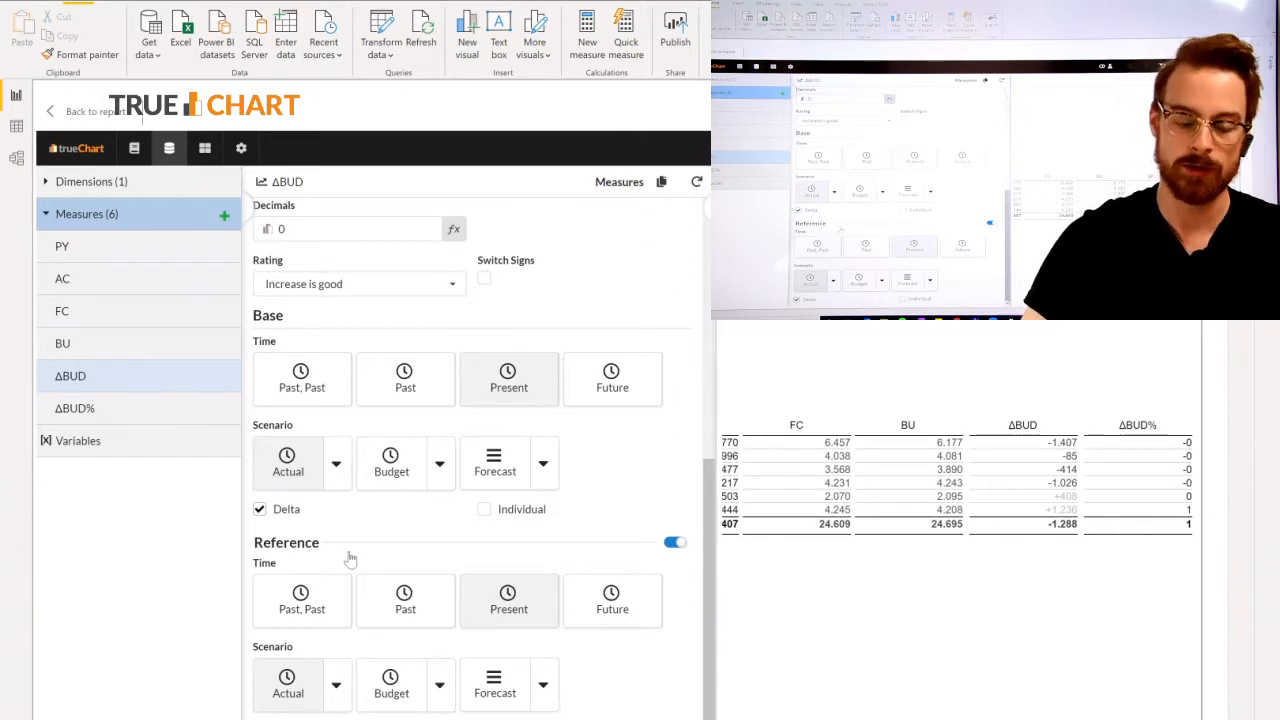
Set the ΔBUD% measure's decimals to 2 and its scaling to %.
left_click(207, 409)
left_click(283, 414)
type("2")
left_click(553, 432)
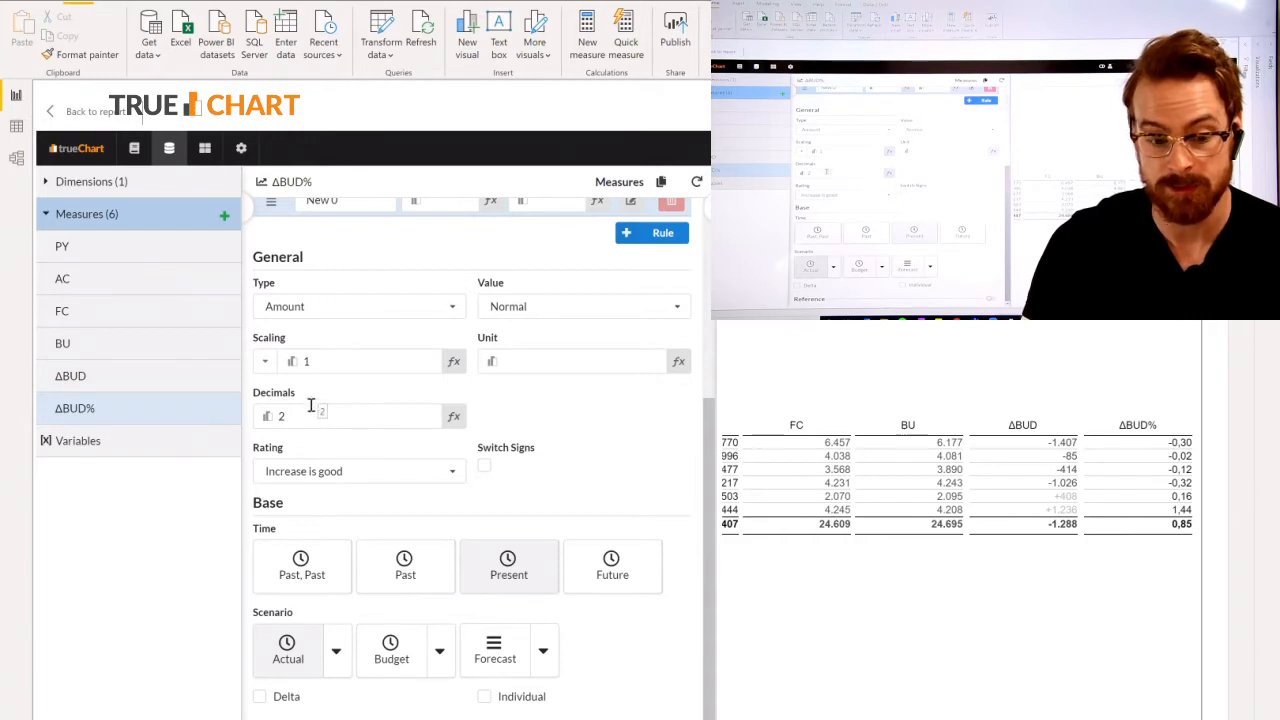
left_click(265, 361)
left_click(278, 501)
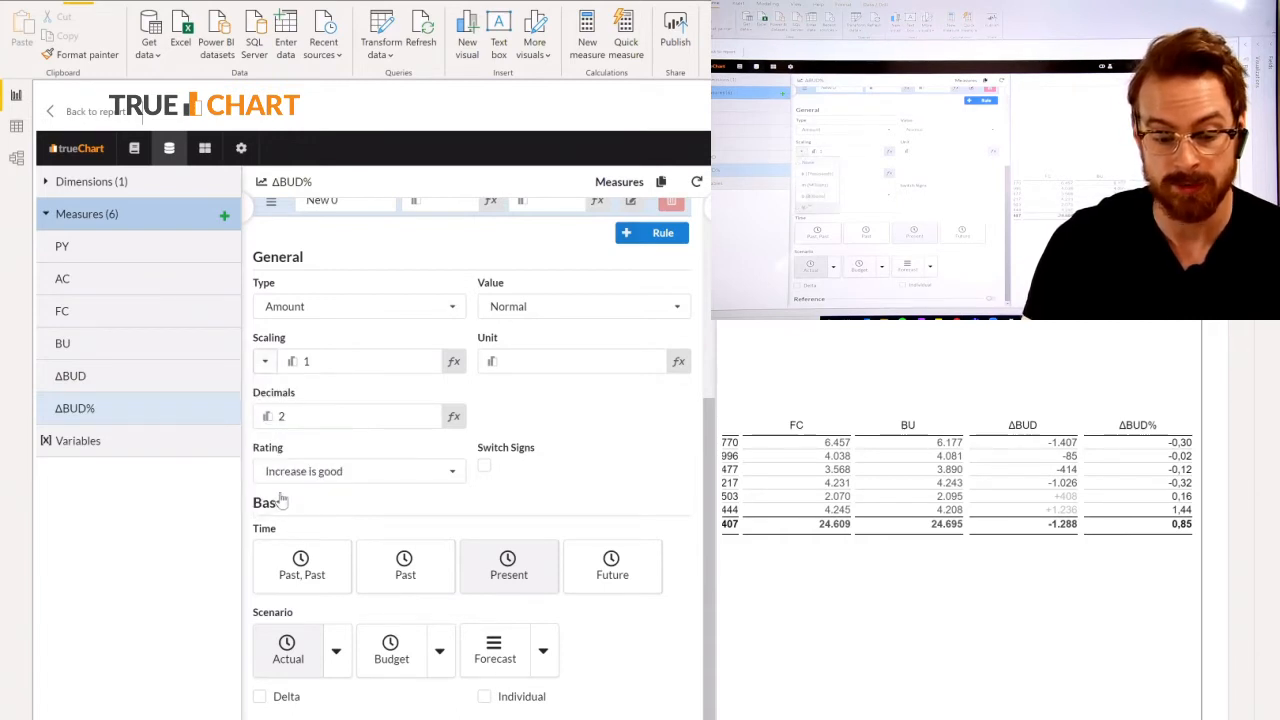
double_click(282, 416)
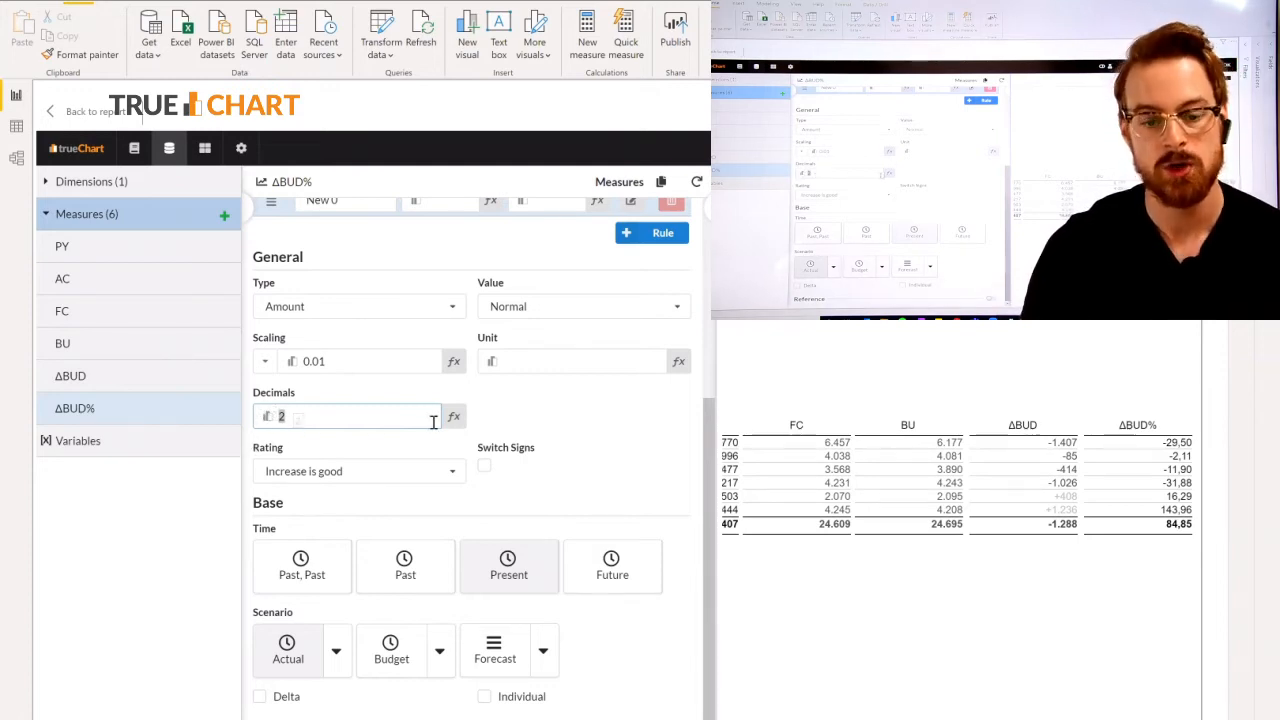
left_click(552, 414)
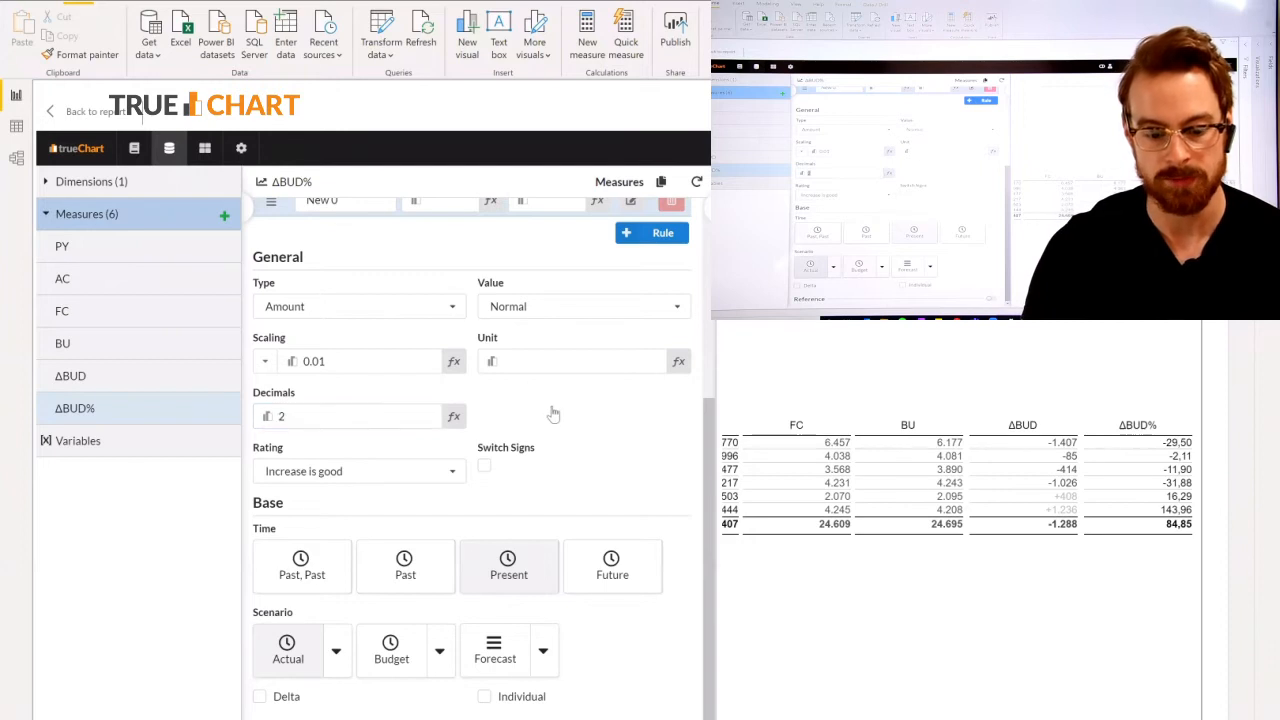
Mark the ΔBUD% measure's base as a Delta and check its reference and general settings.
left_click(264, 698)
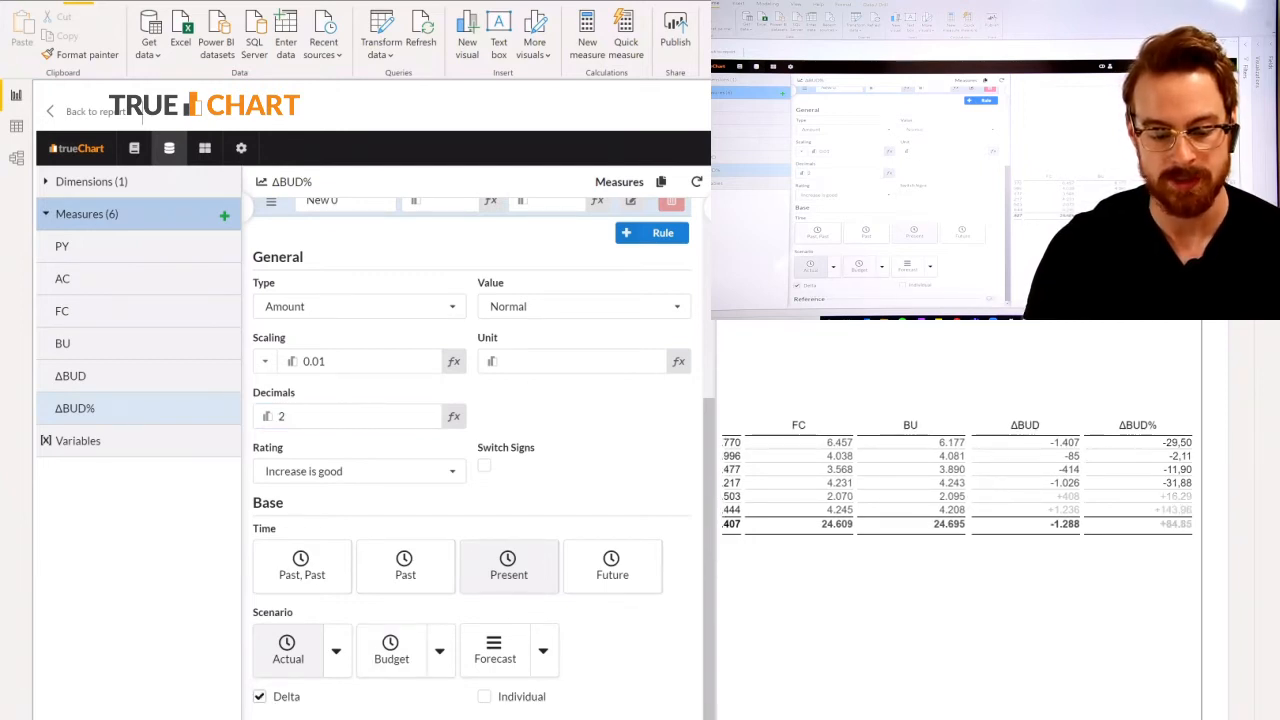
scroll(588, 680, "down", 2)
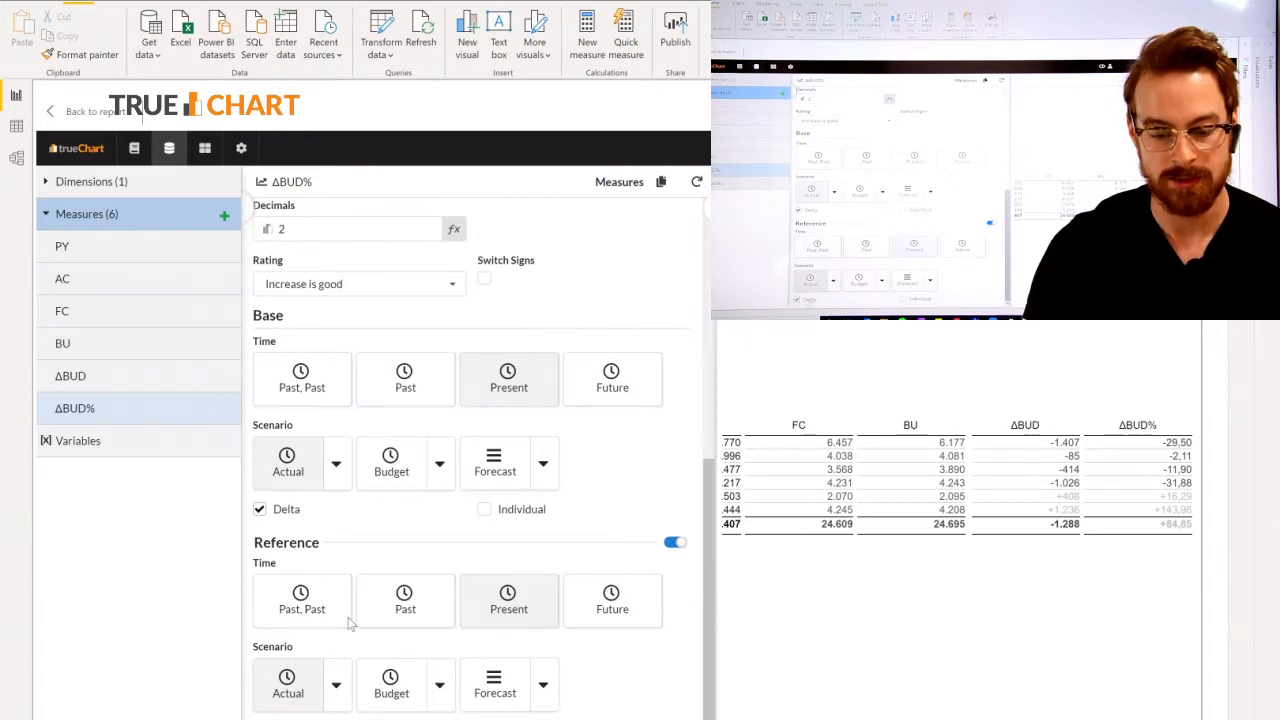
scroll(414, 477, "up", 3)
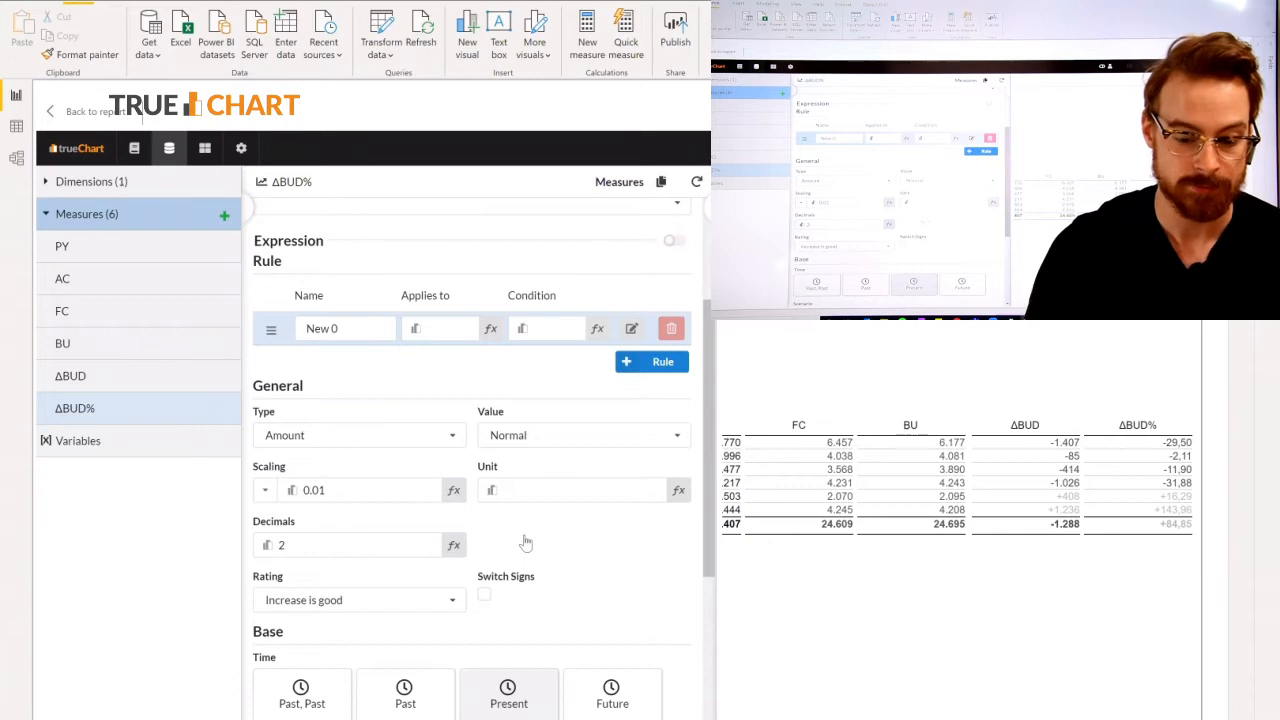
Open the table editor, saving the previous changes, and bring up the element settings for the measures below the table.
left_click(241, 149)
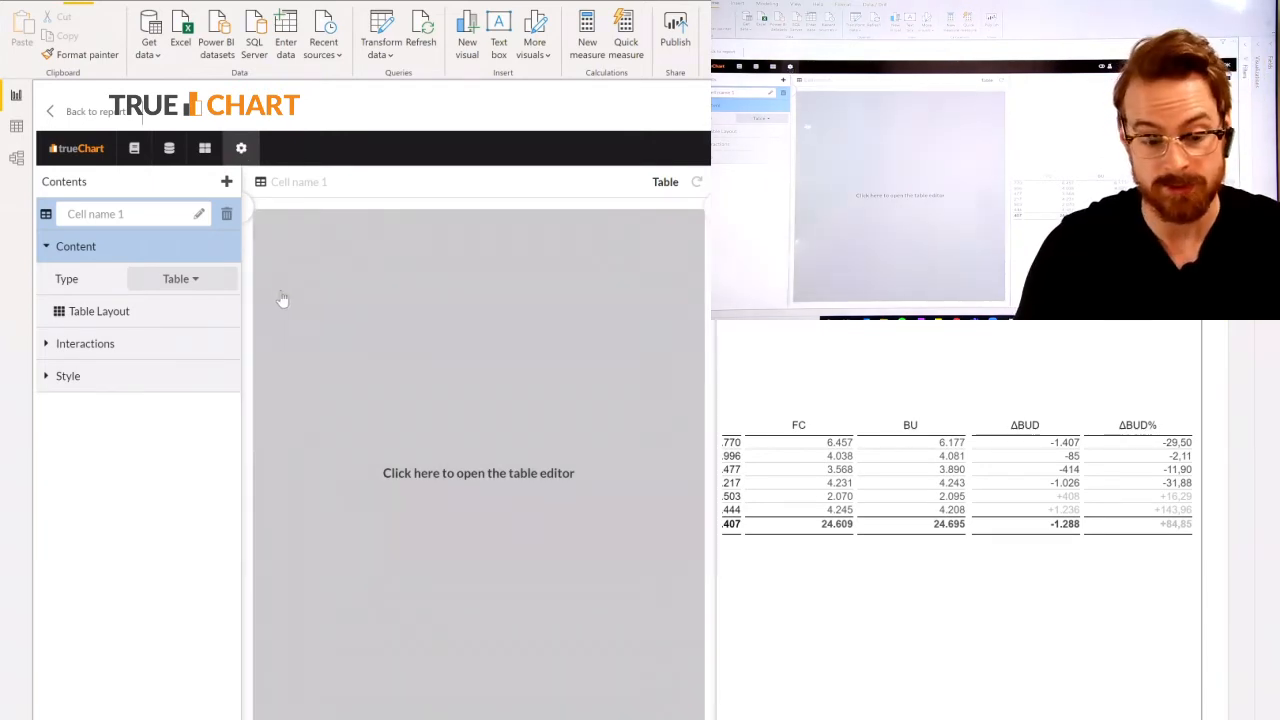
left_click(281, 300)
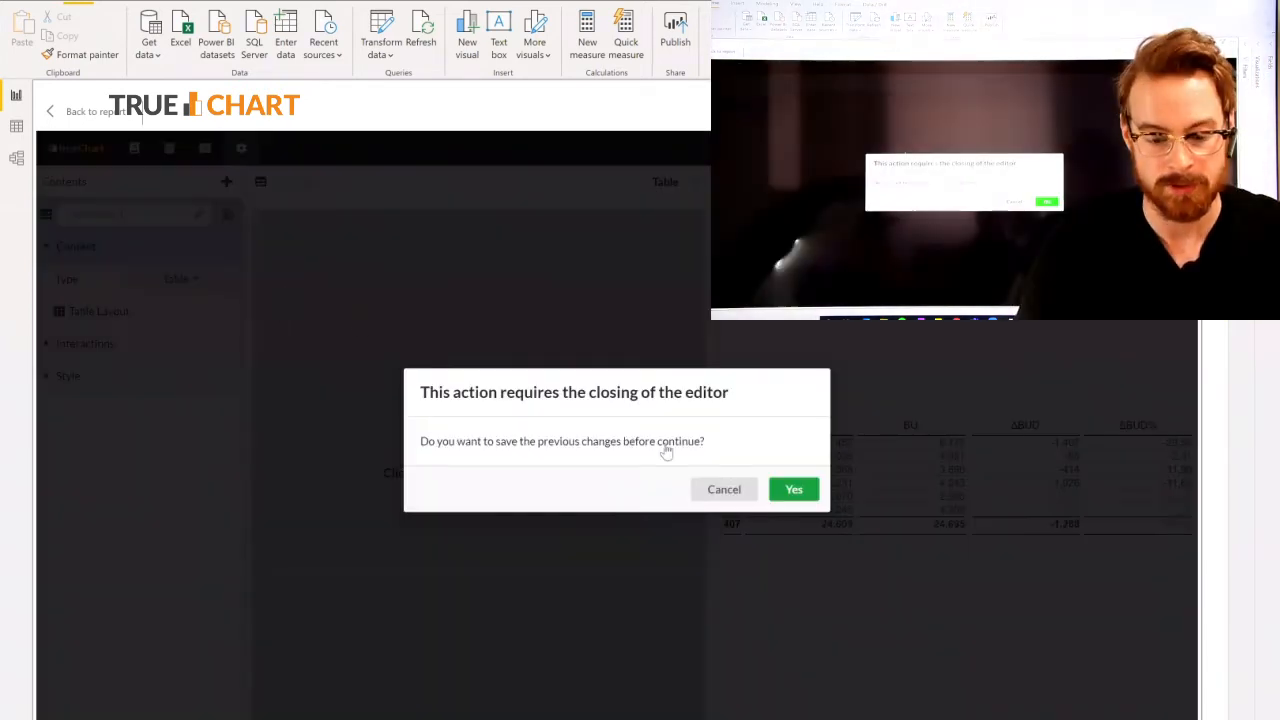
left_click(792, 493)
left_click_drag(500, 292, 802, 289)
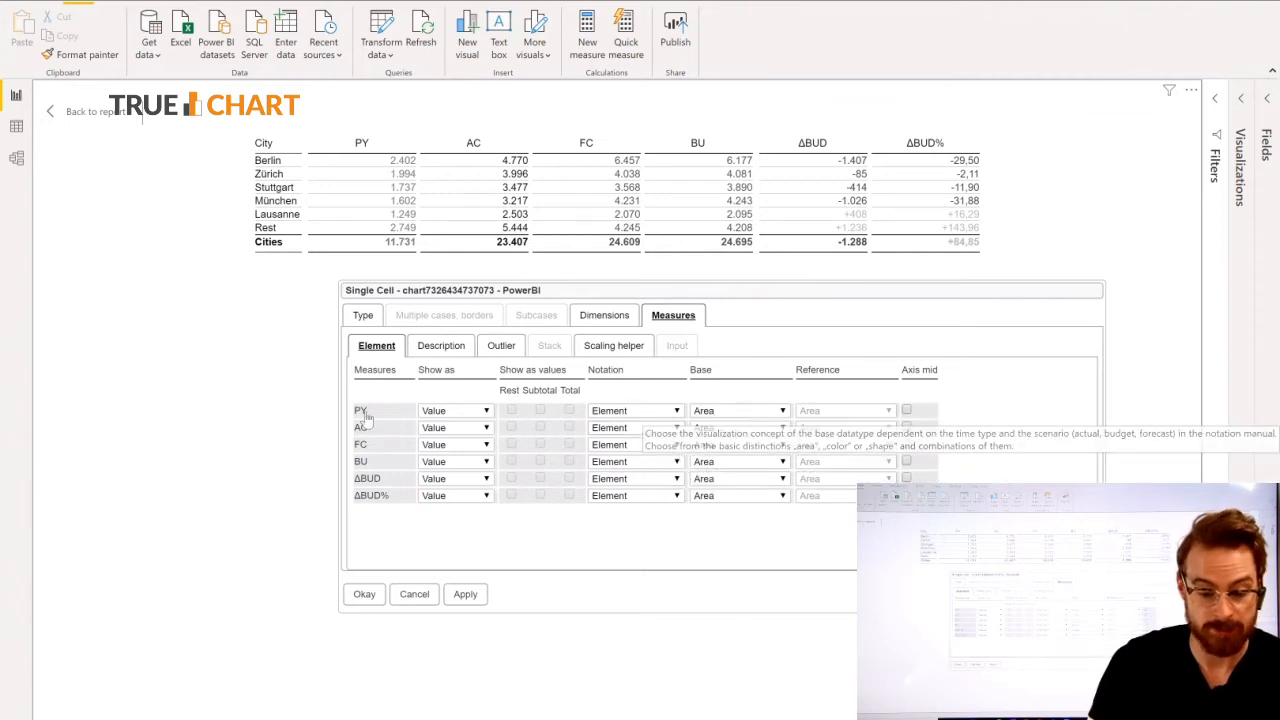
Set the notation of the PY, AC, FC and BU measures to Header.
left_click(637, 432)
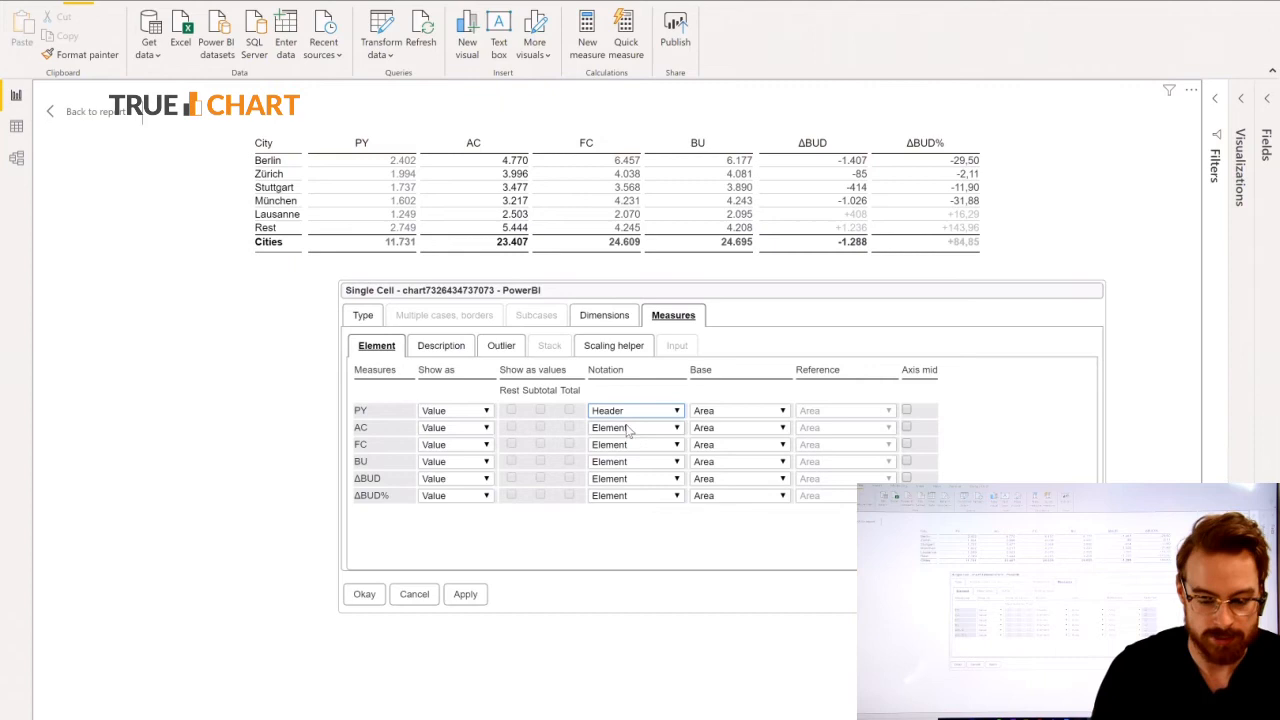
left_click(618, 464)
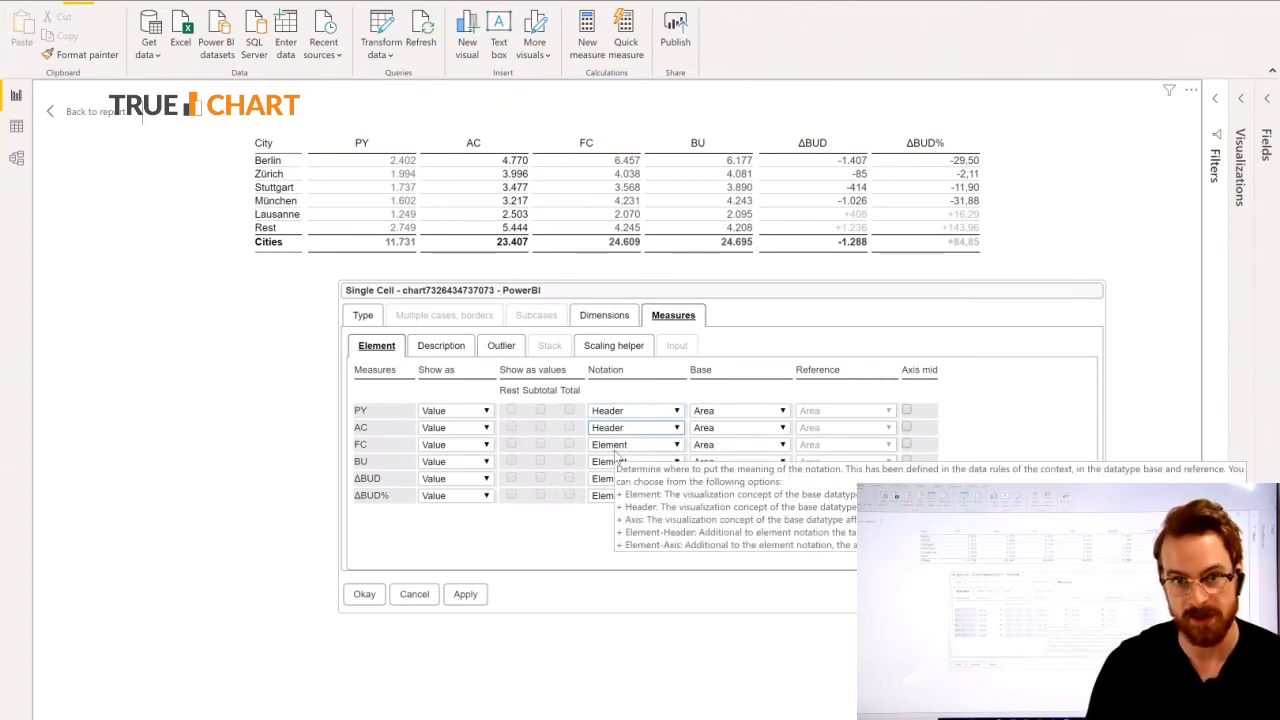
left_click(617, 446)
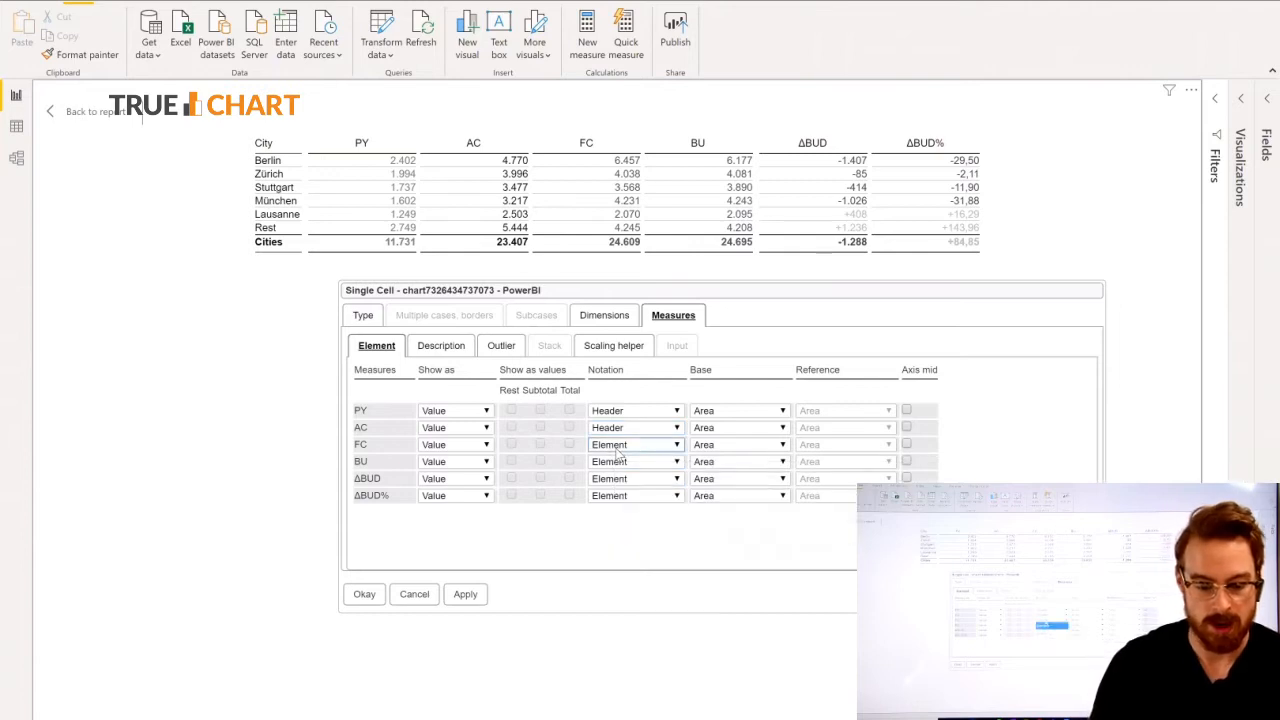
left_click(616, 481)
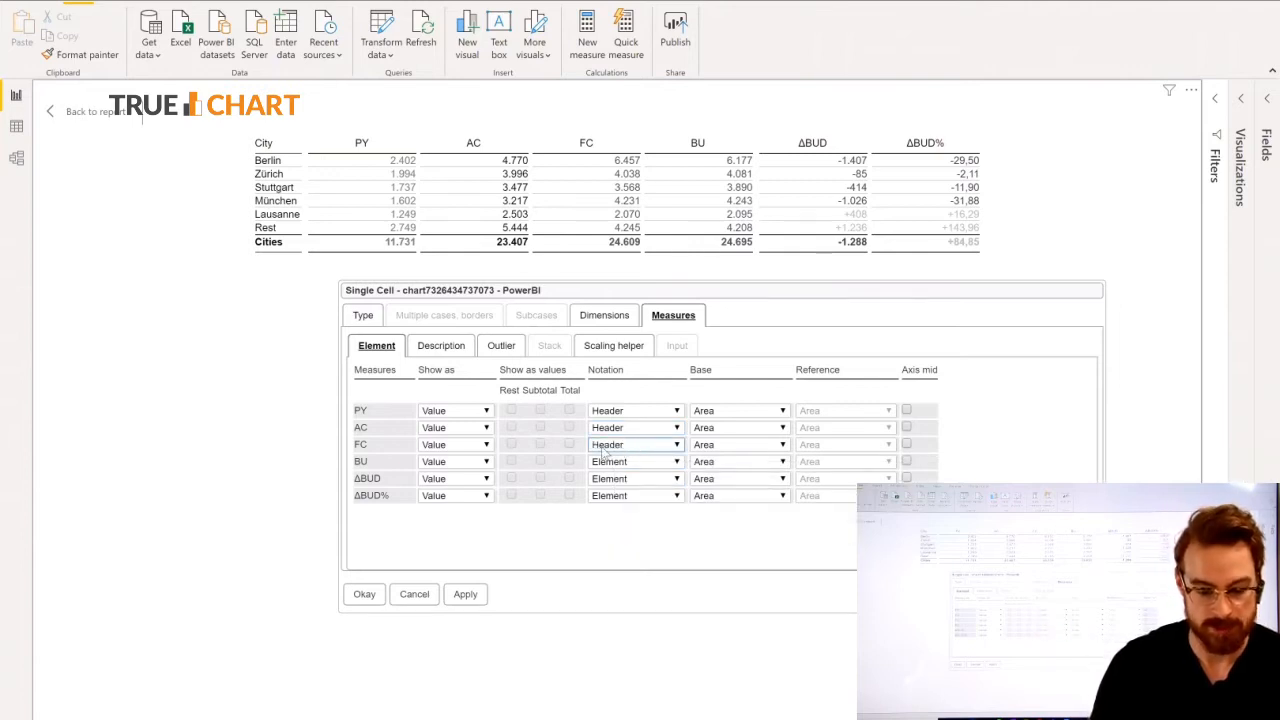
left_click(610, 461)
left_click(614, 500)
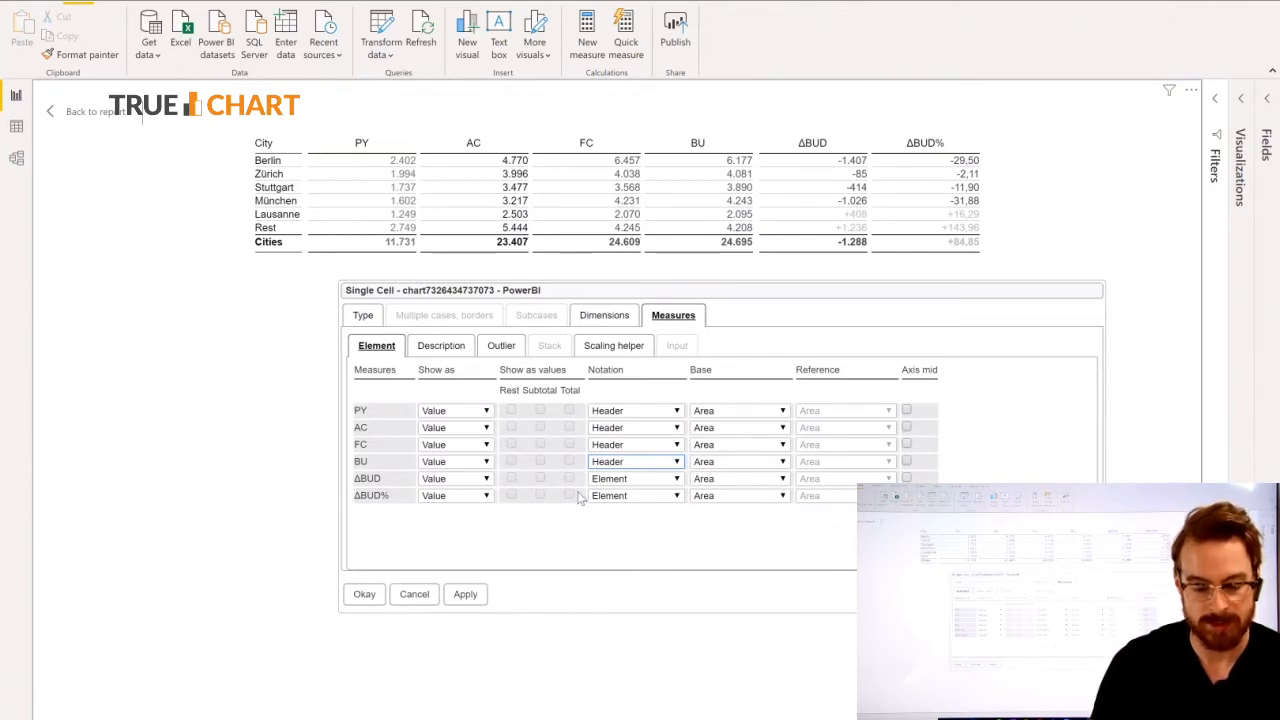
Set the base of the ΔBUD and ΔBUD% measures to Color, keeping their notation as Element, and apply the measure settings.
left_click(646, 477)
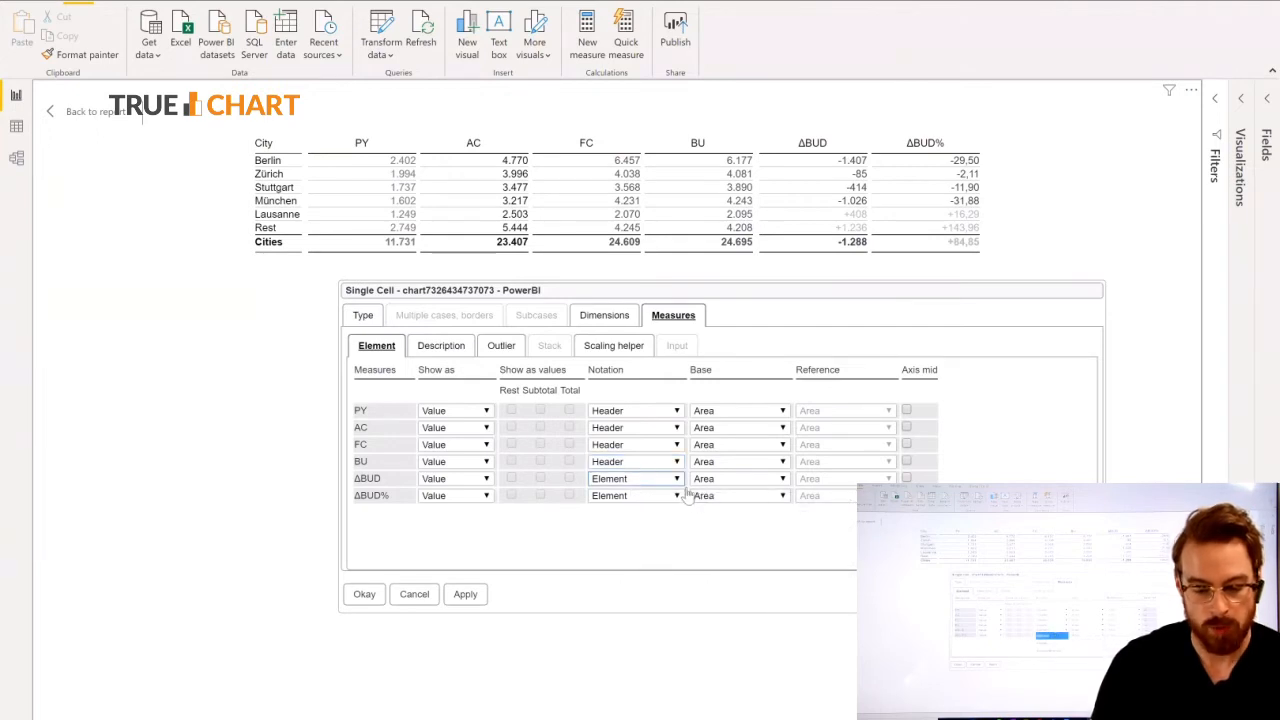
left_click(742, 555)
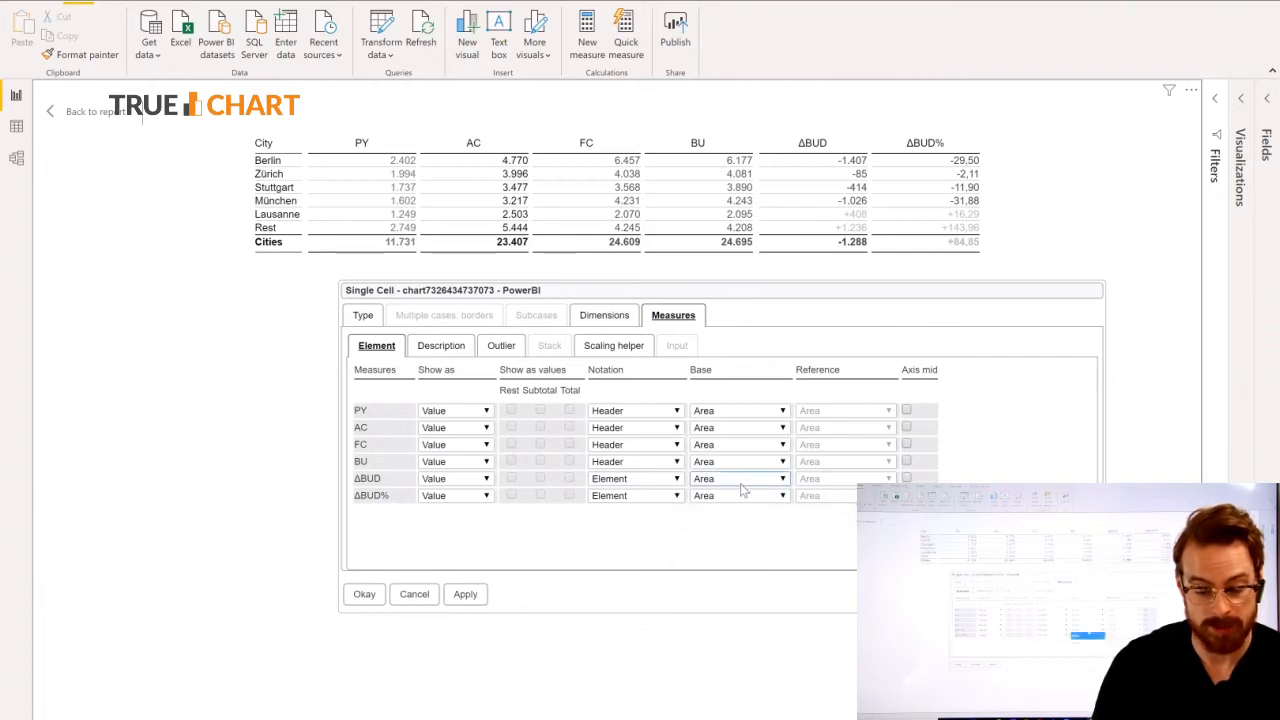
left_click(740, 483)
left_click(729, 523)
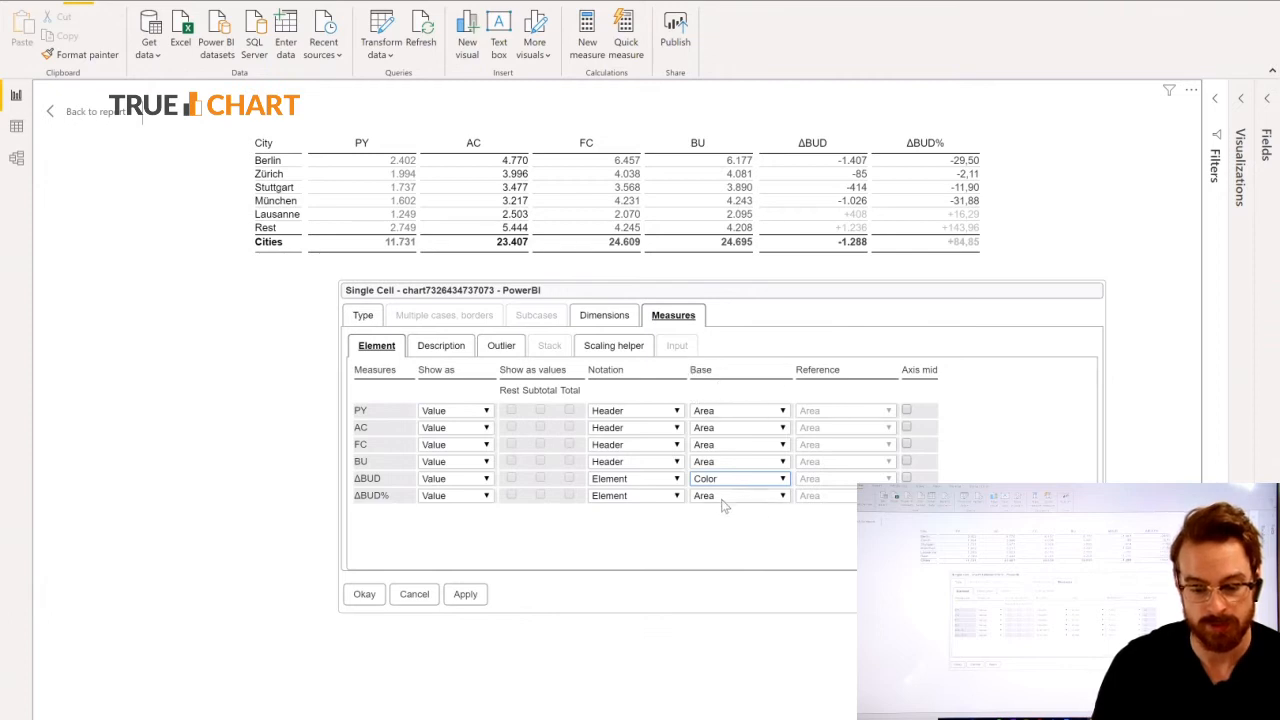
left_click(724, 504)
left_click(723, 548)
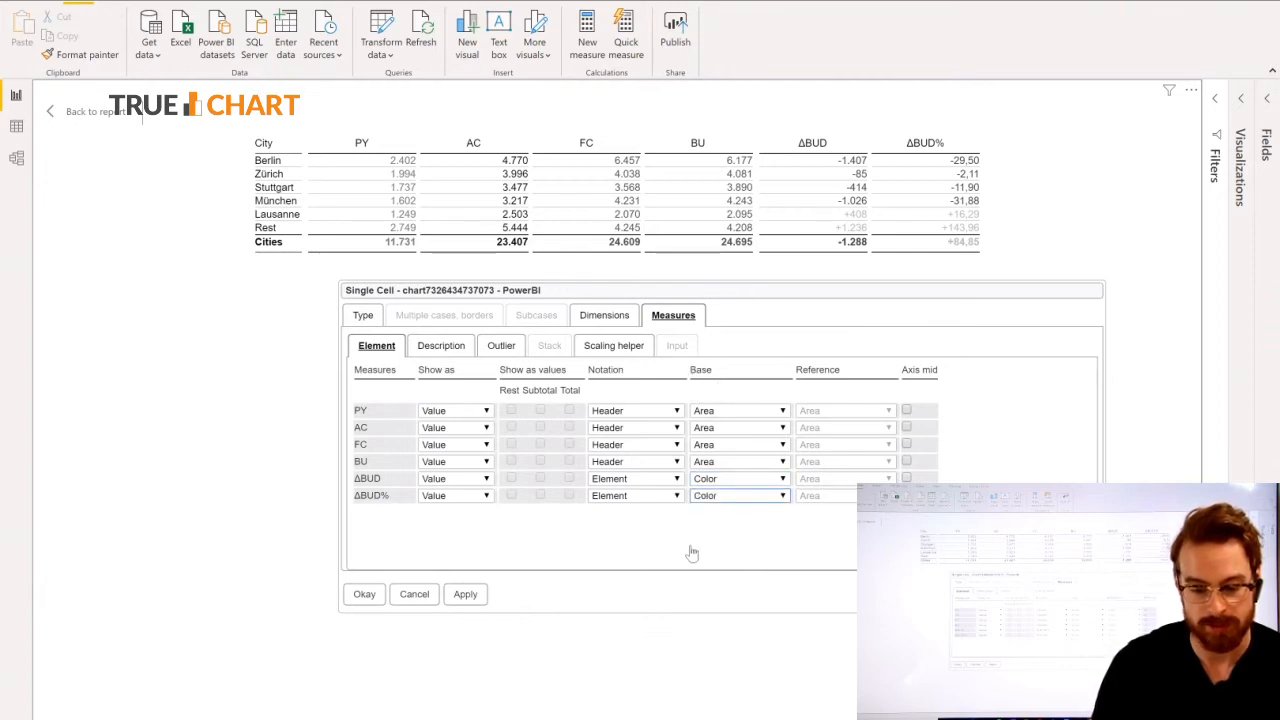
left_click(464, 597)
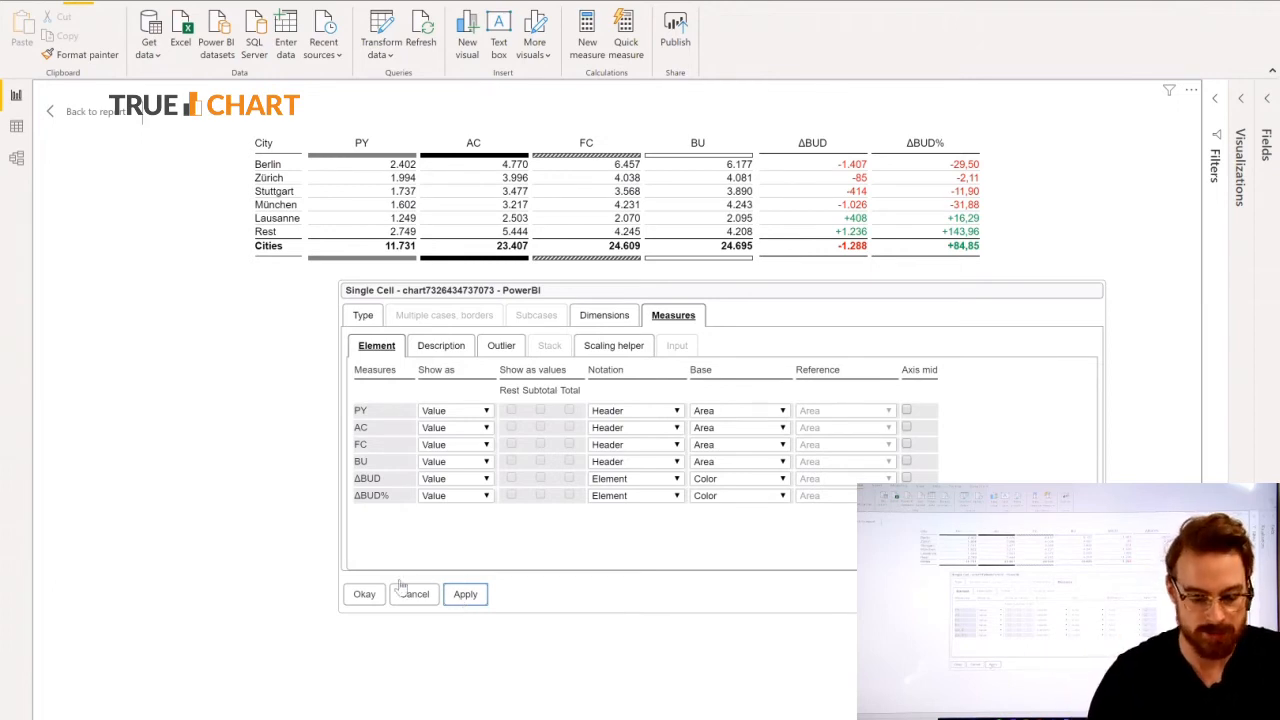
Change how the ΔBUD measure is shown to Bar in the cell content settings and confirm.
left_click(365, 595)
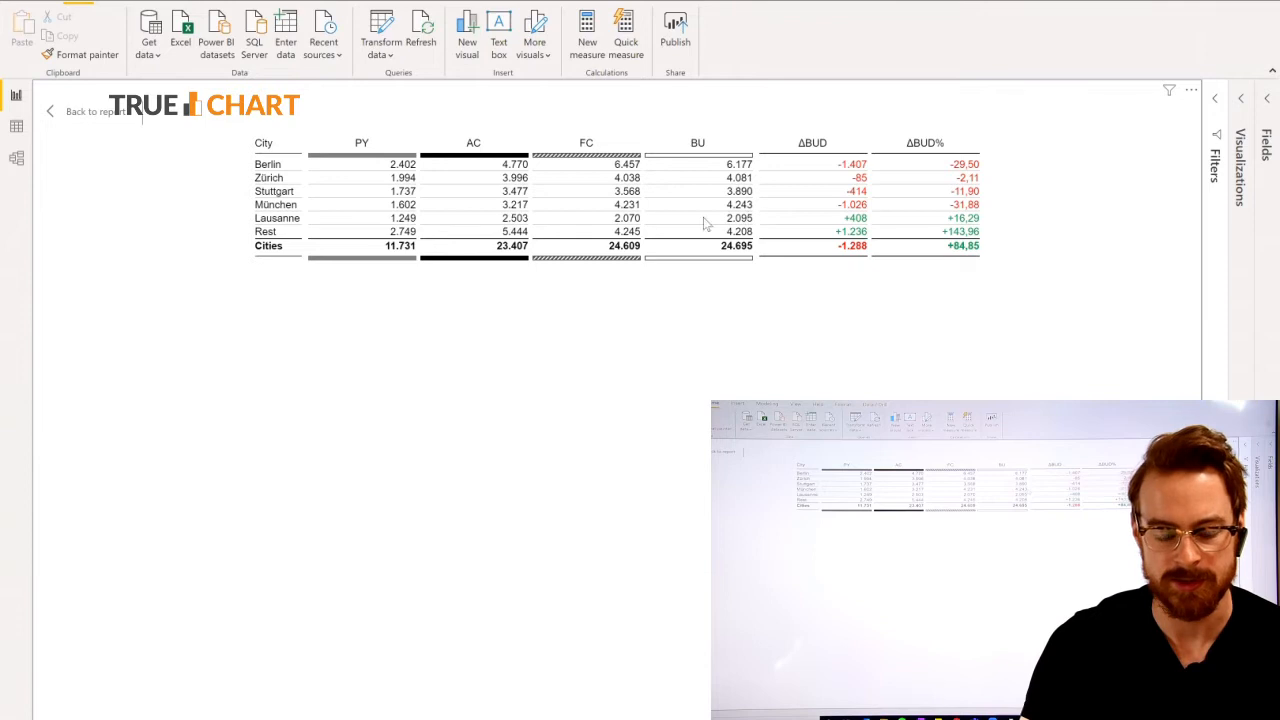
right_click(645, 207)
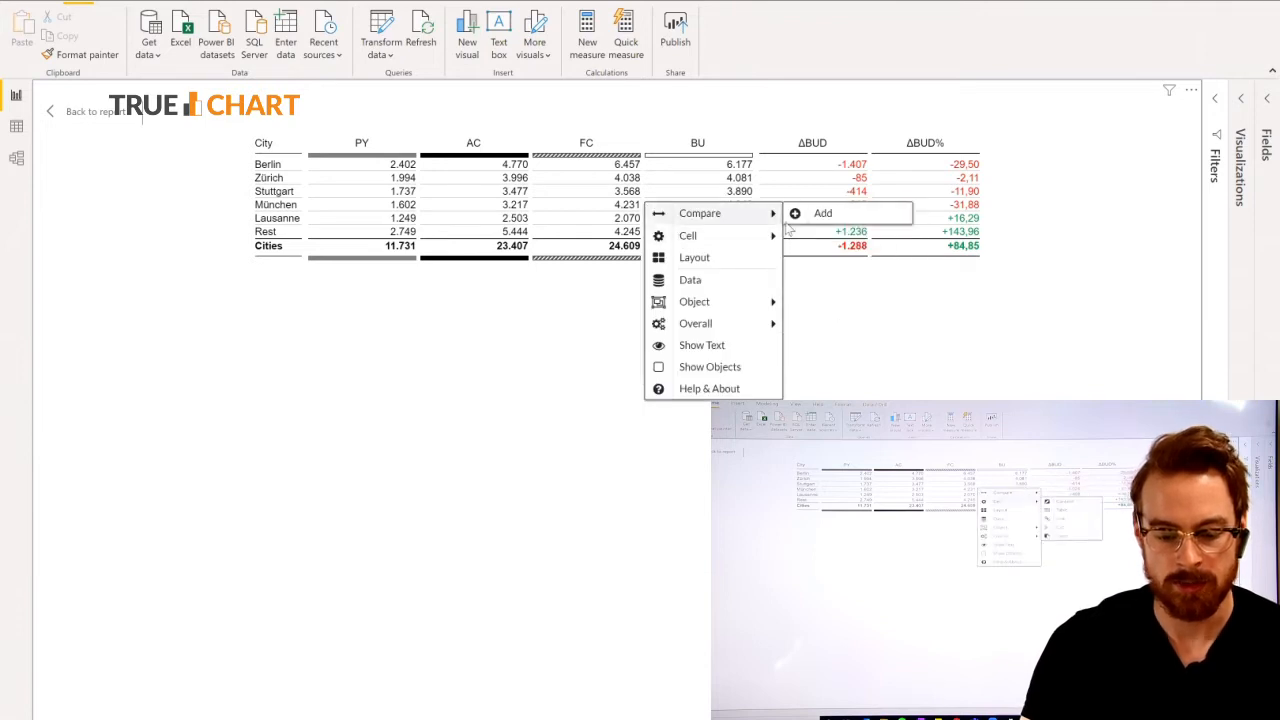
mouse_move(737, 240)
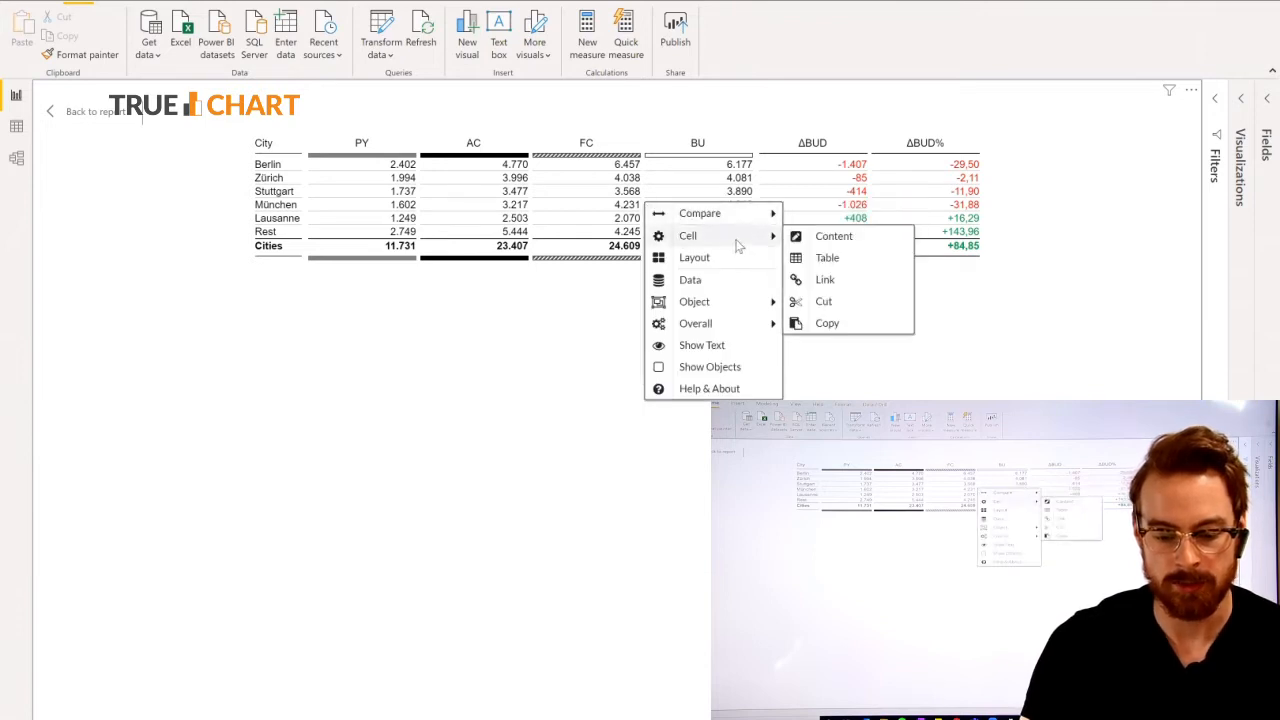
left_click(833, 237)
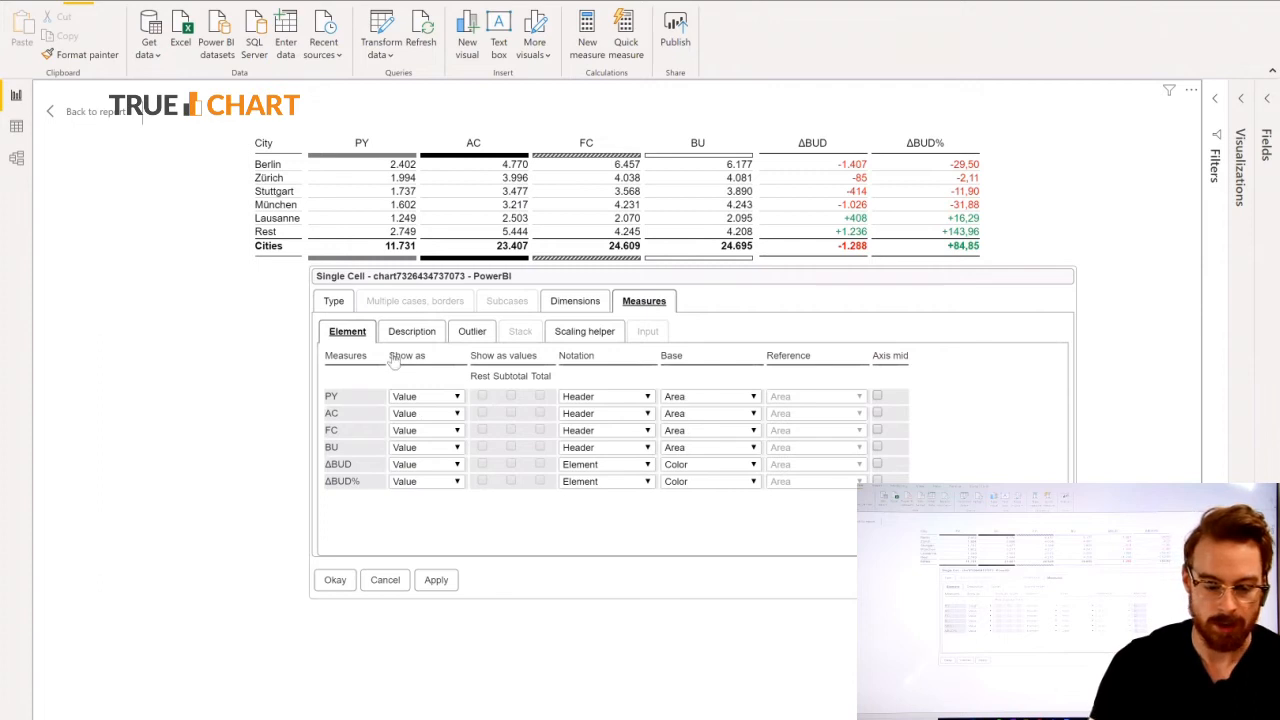
left_click(422, 482)
left_click(436, 580)
left_click(332, 584)
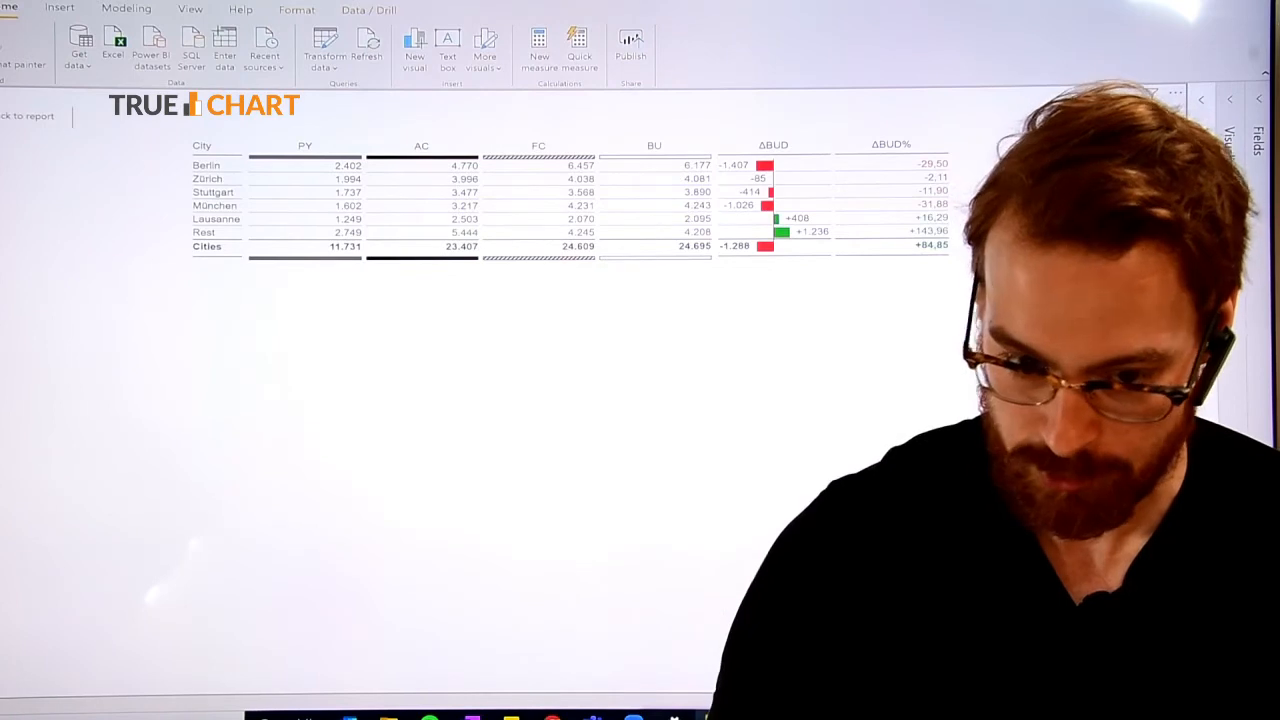
Bring up the table cell's content settings for the measures again.
right_click(526, 266)
mouse_move(597, 292)
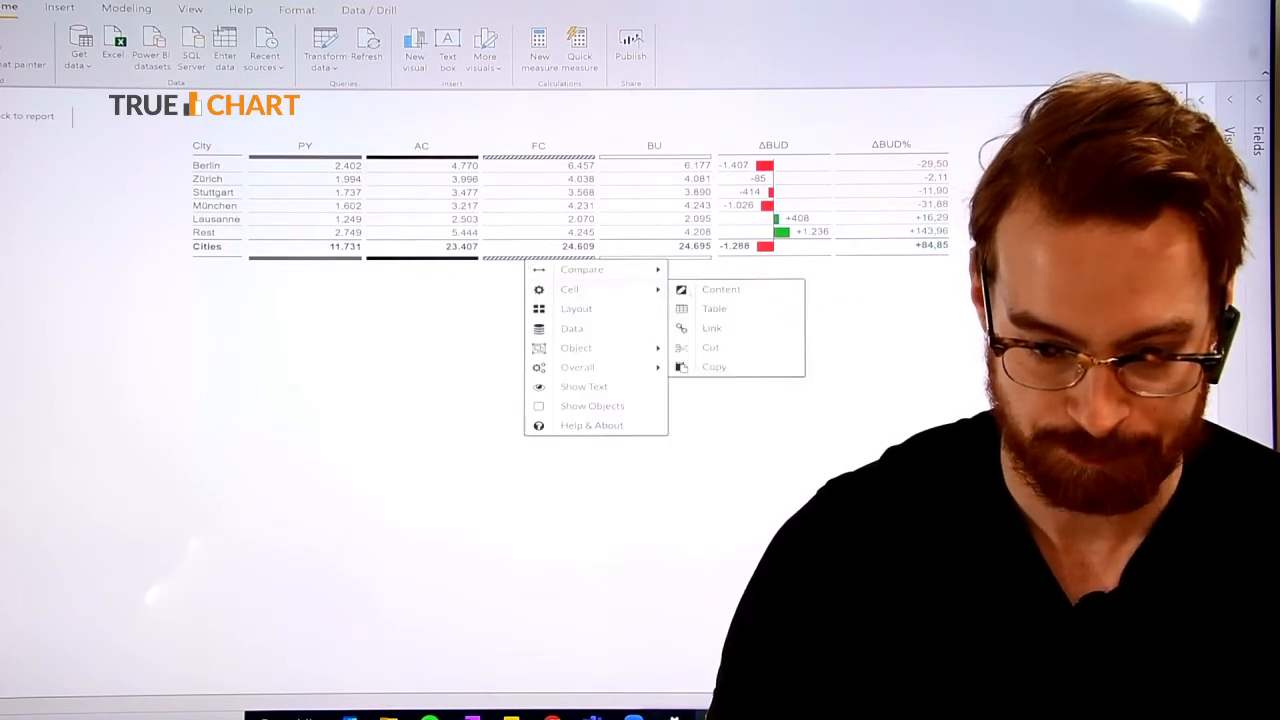
left_click(700, 290)
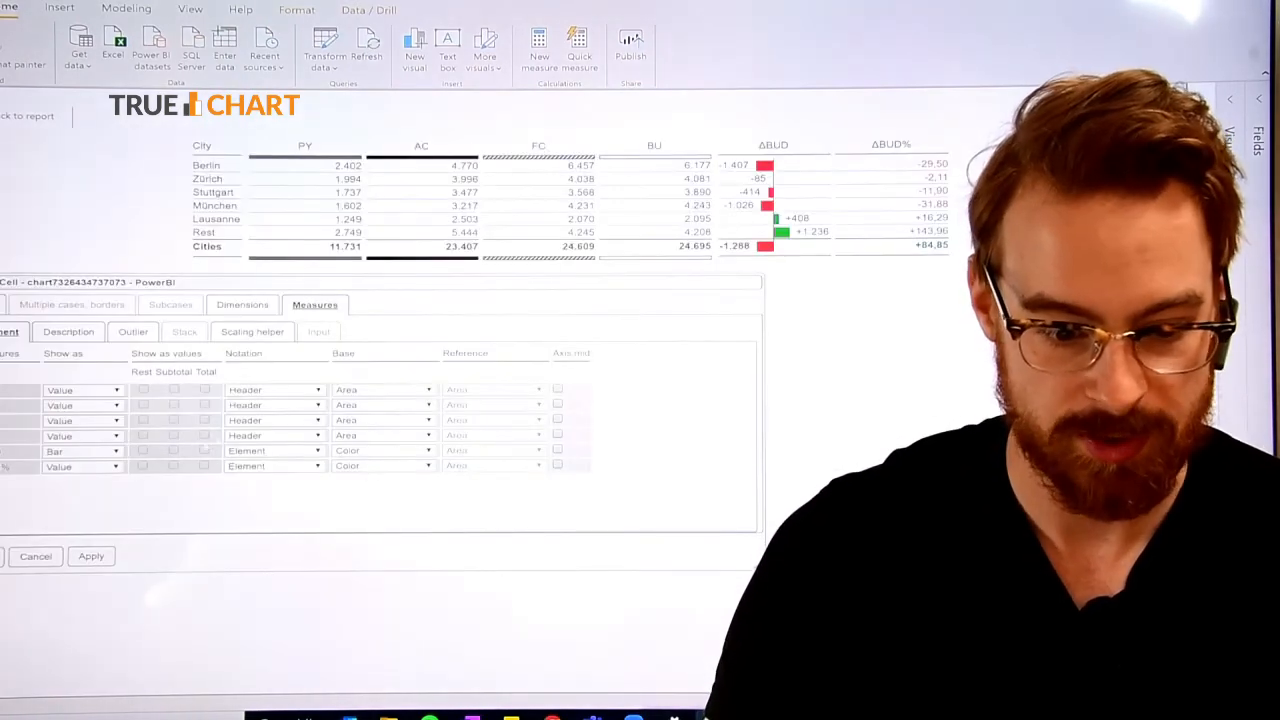
Try showing the AC measure as a Line, apply it, and set it back to Value.
left_click(87, 424)
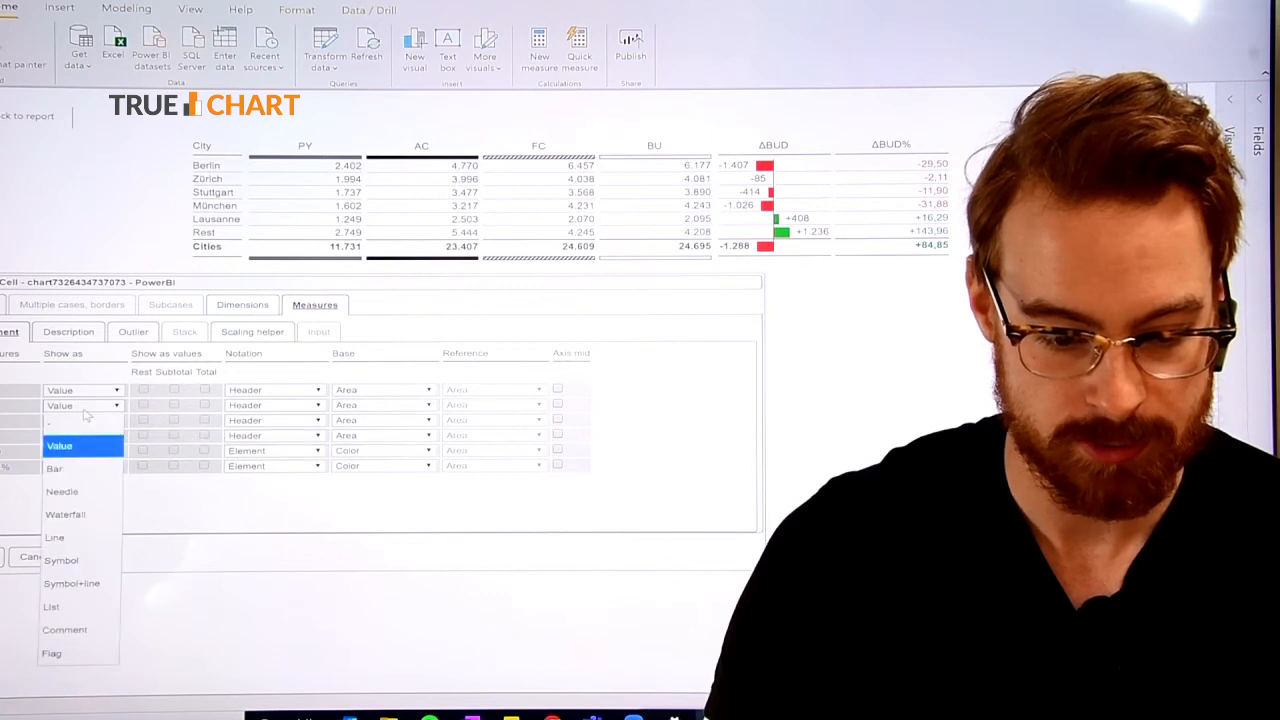
left_click(90, 537)
left_click(106, 557)
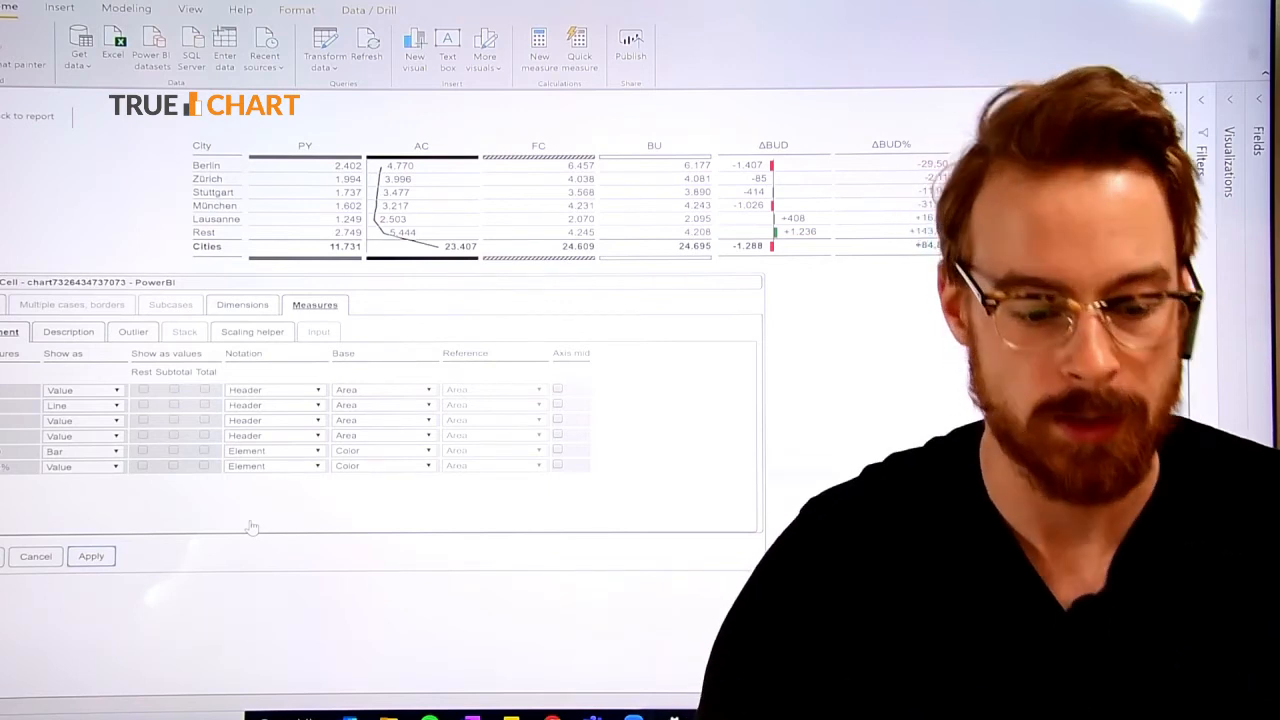
left_click(86, 408)
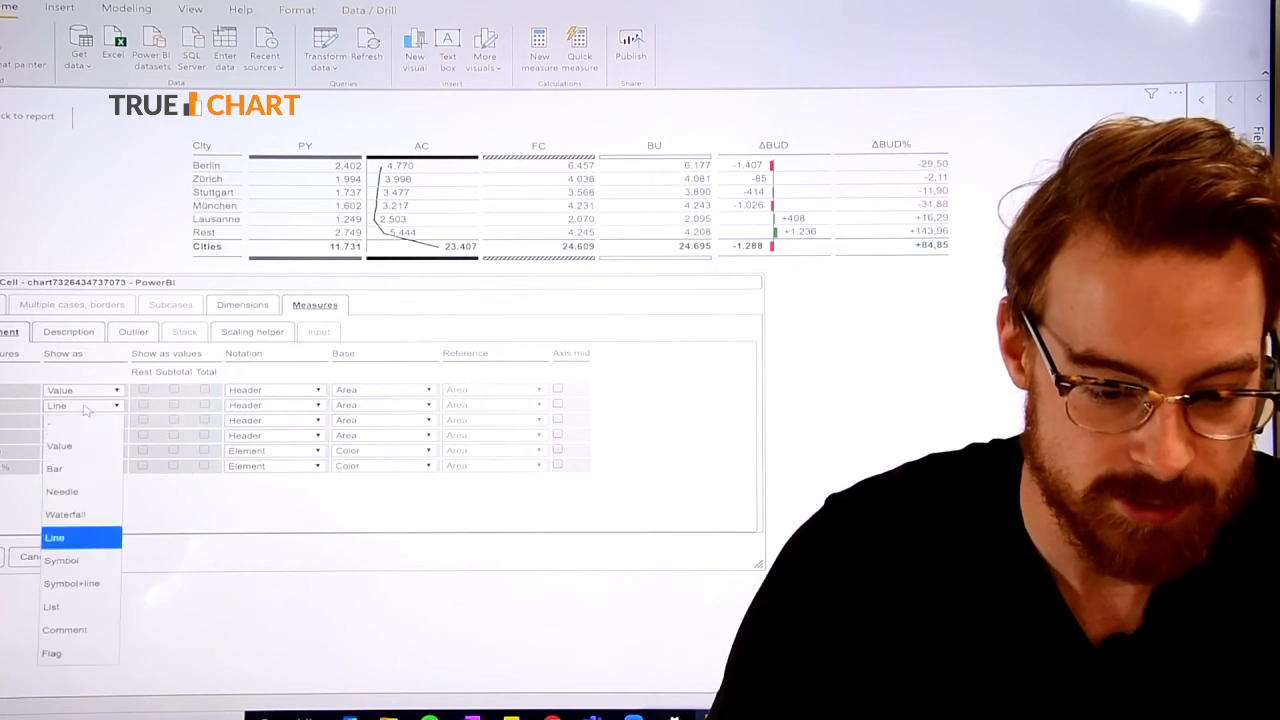
left_click(95, 446)
left_click(94, 558)
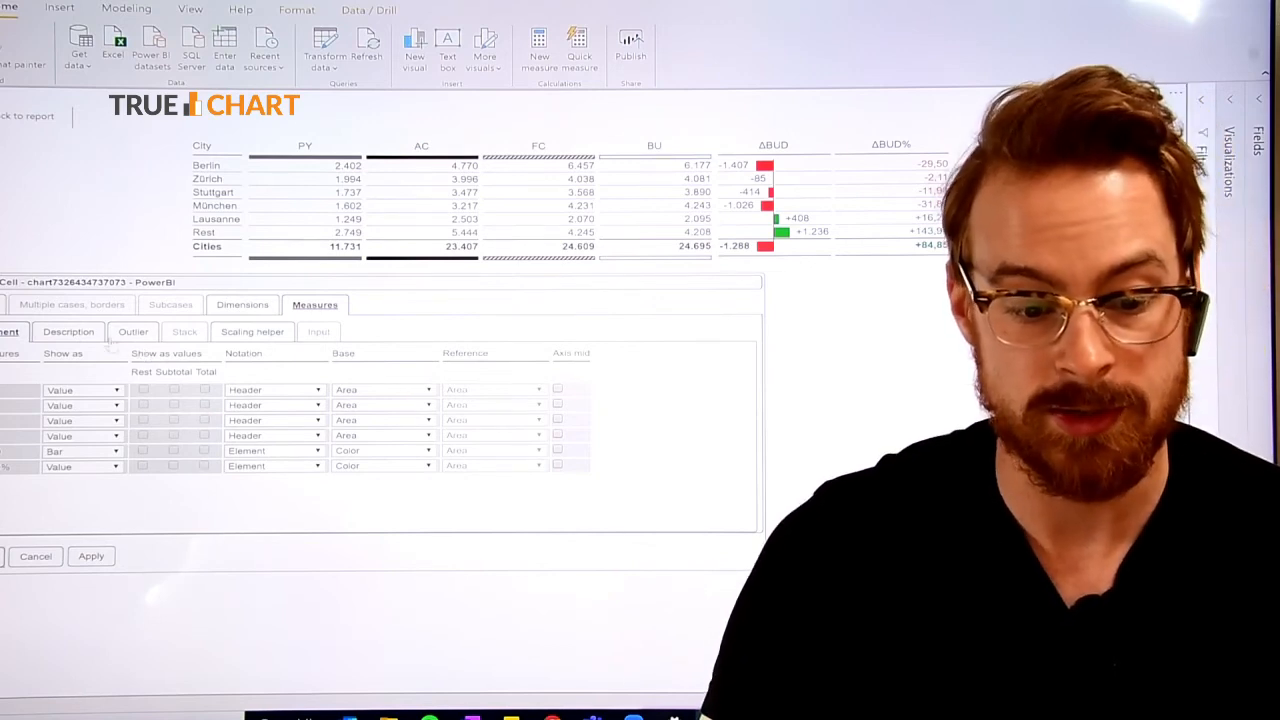
Set the legend position of the PY, AC, FC and BU measures to Right and apply the description settings.
left_click(68, 334)
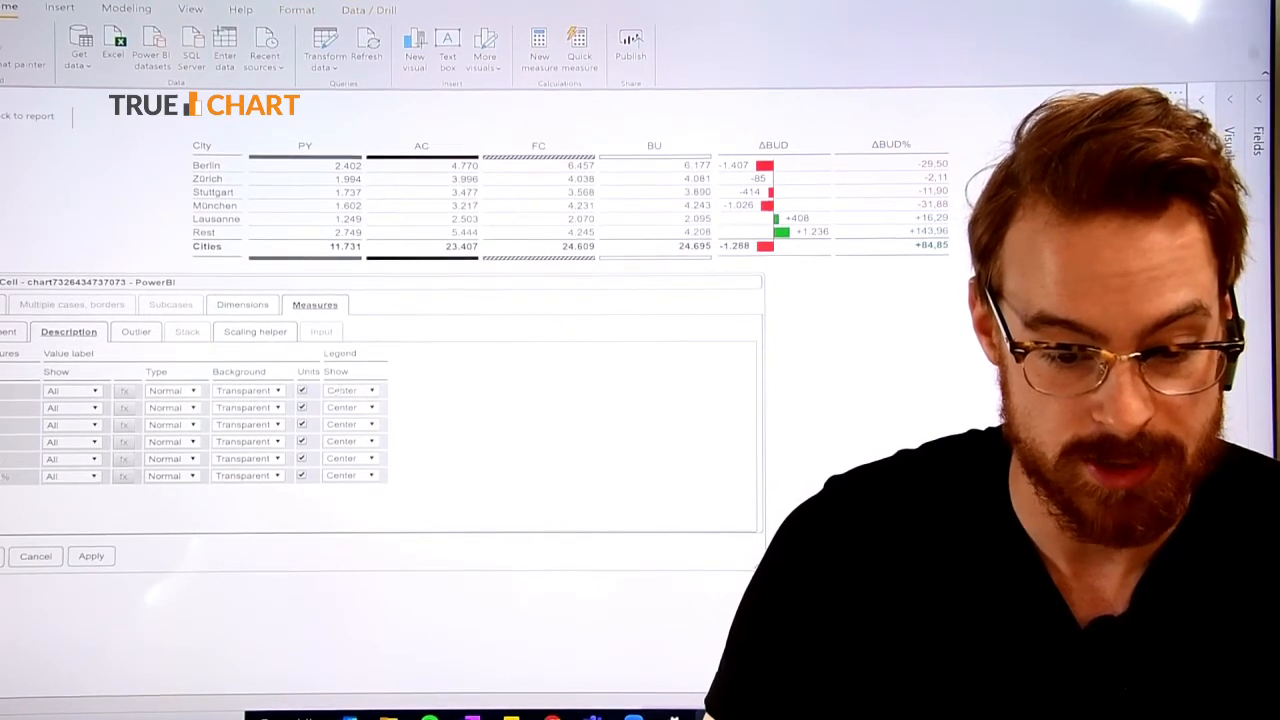
left_click(350, 390)
left_click(345, 476)
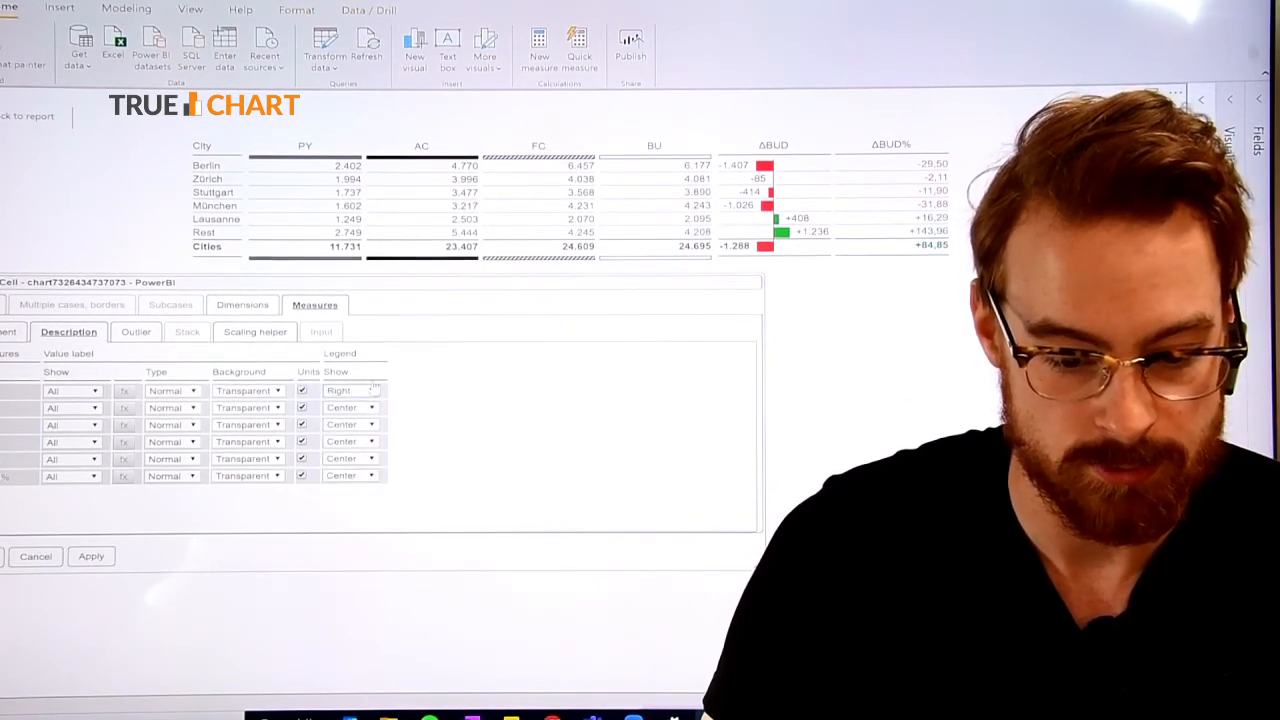
left_click(368, 409)
left_click(345, 492)
left_click(352, 425)
left_click(340, 510)
left_click(352, 442)
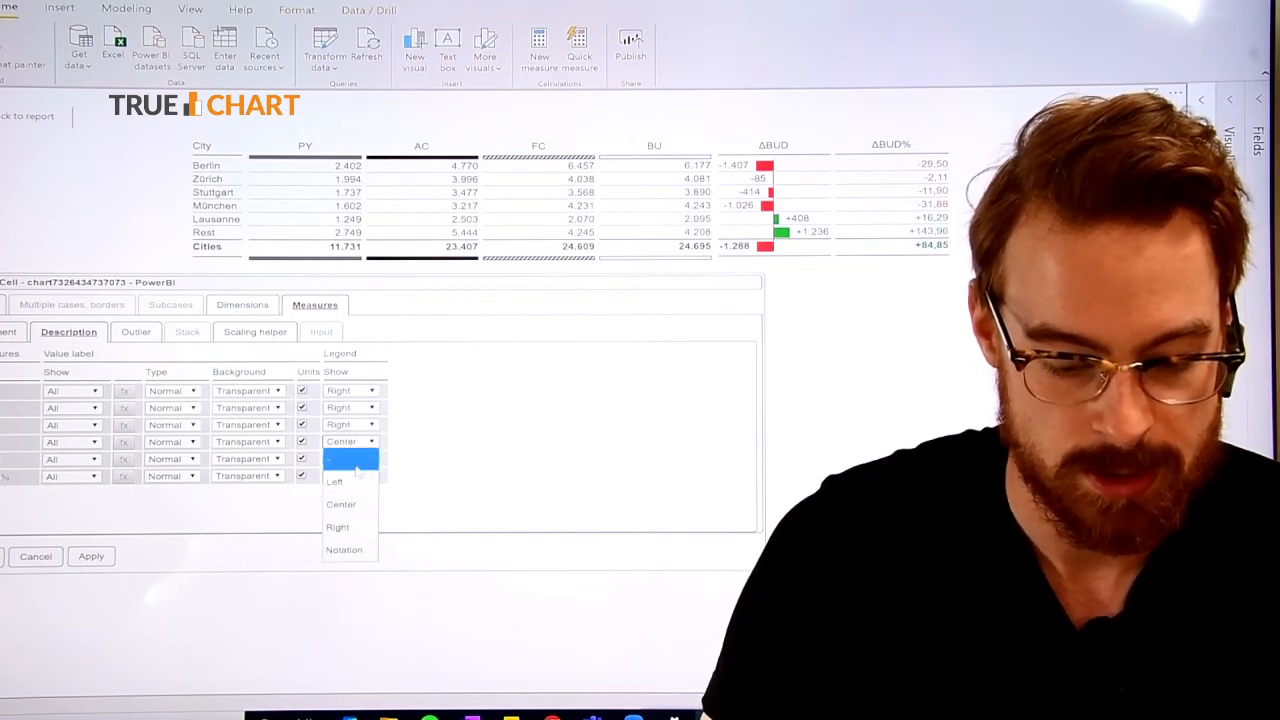
left_click(340, 524)
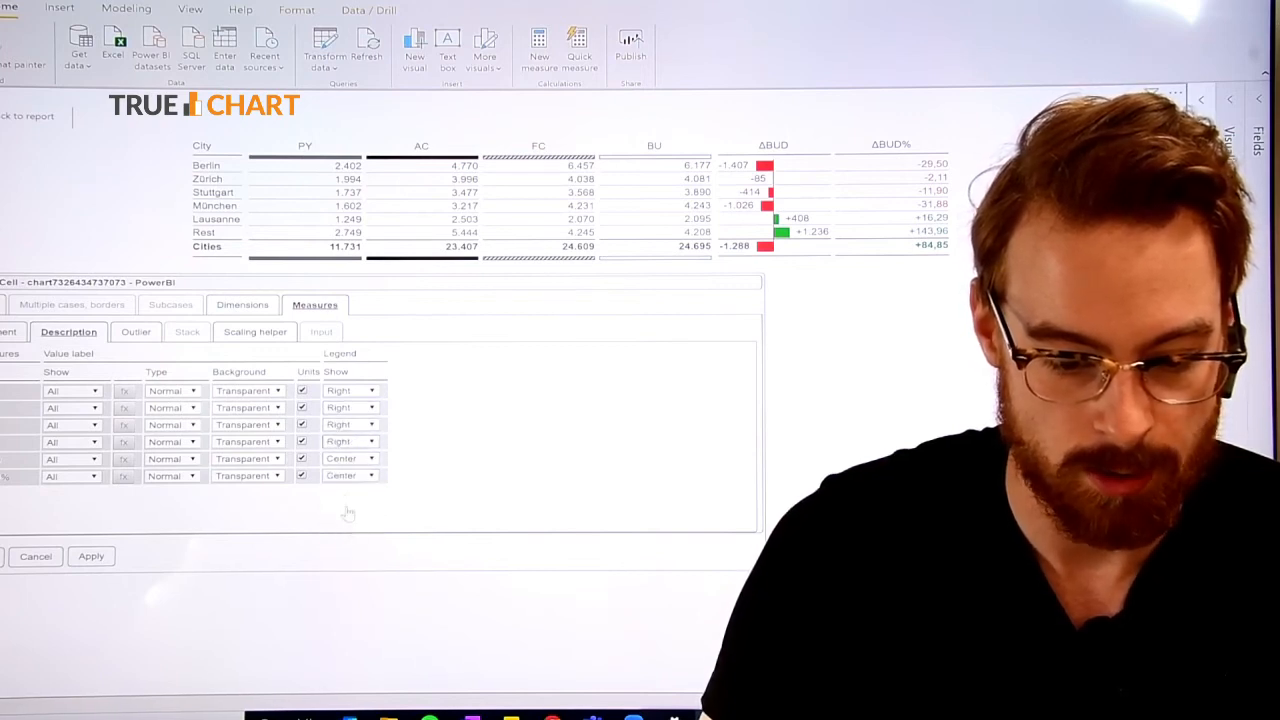
left_click(97, 563)
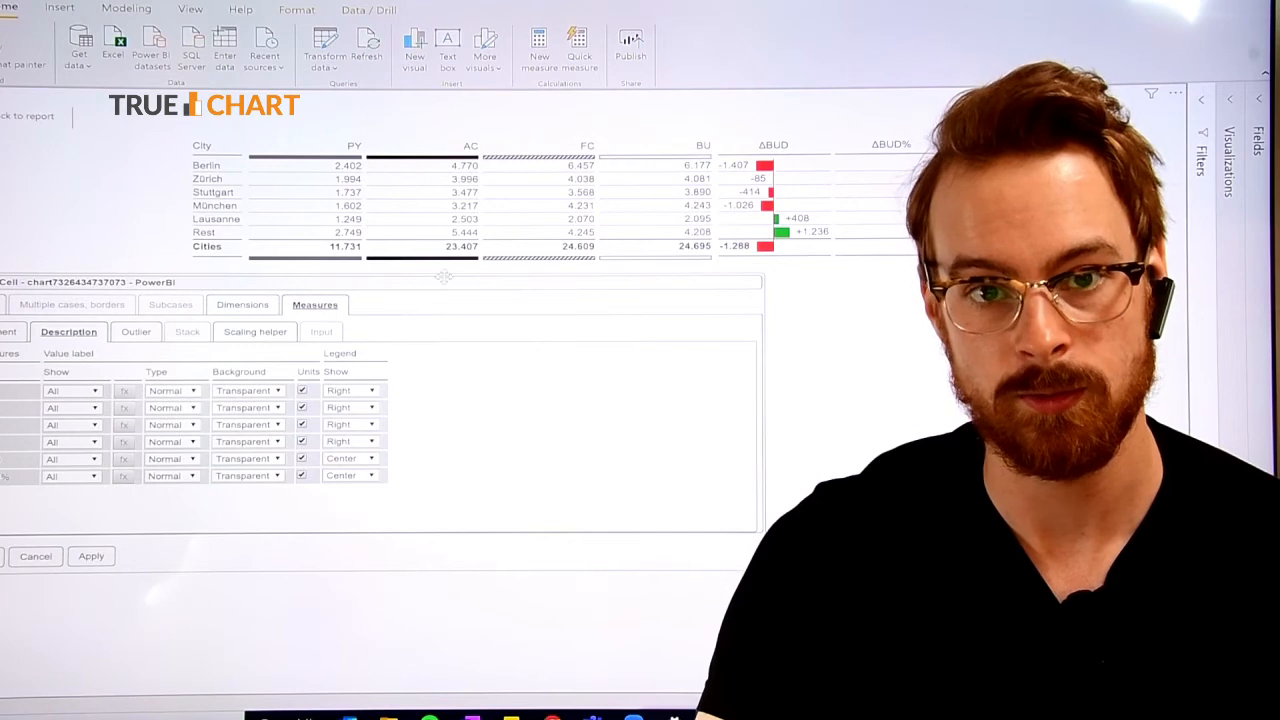
Turn off the City dimension's header, confirm the cell settings, and return to the report page.
left_click(250, 306)
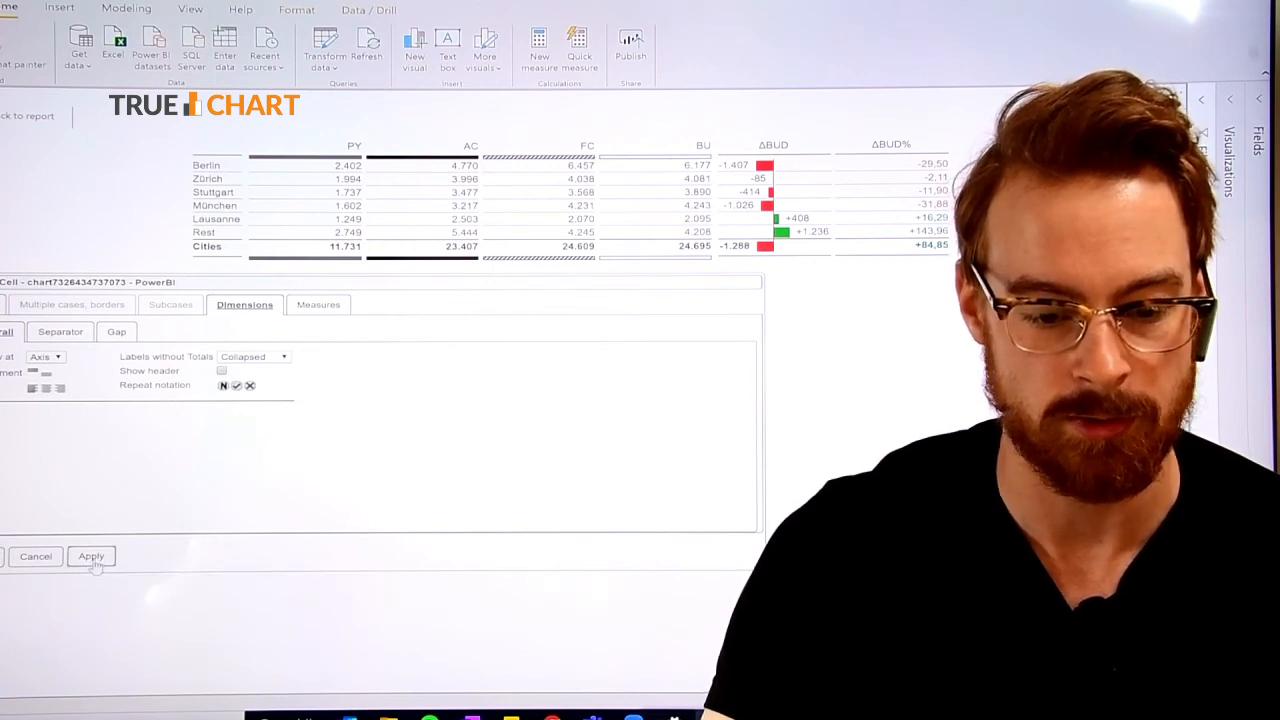
left_click(6, 556)
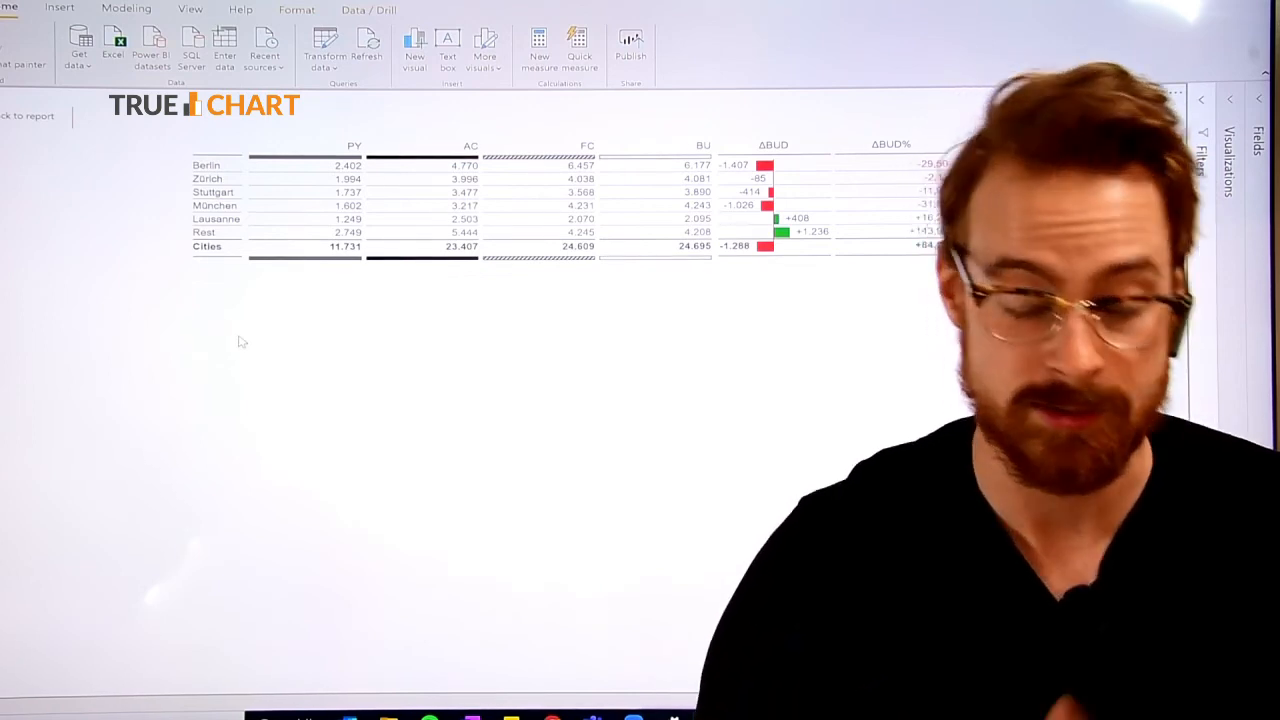
left_click(34, 118)
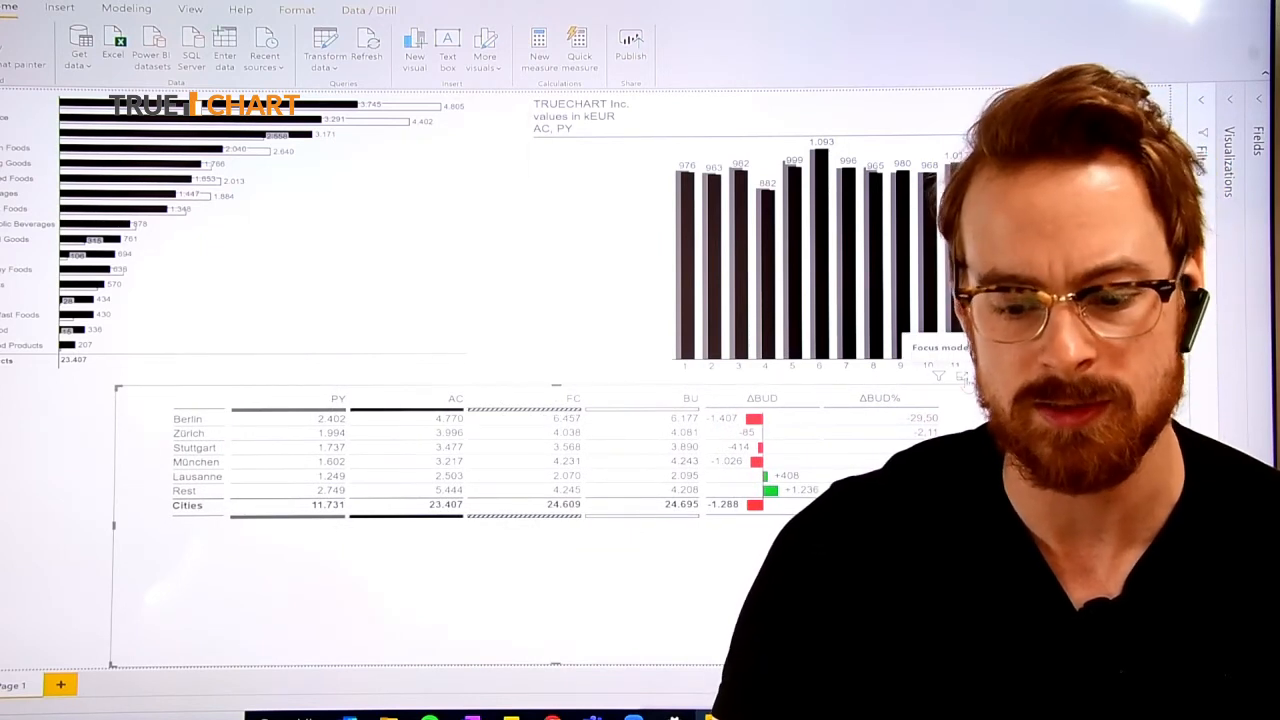
Show the table visual in focus mode and set its columns to No automatic adjustment in the table settings.
left_click(962, 377)
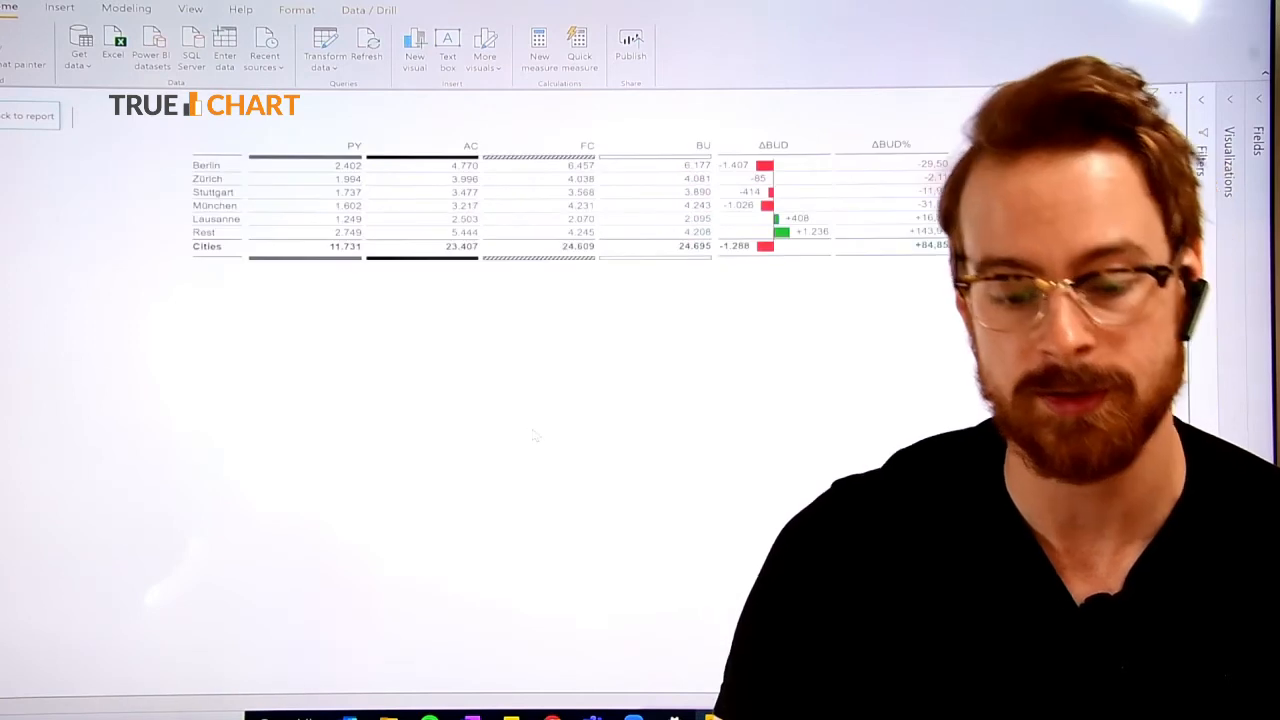
right_click(627, 206)
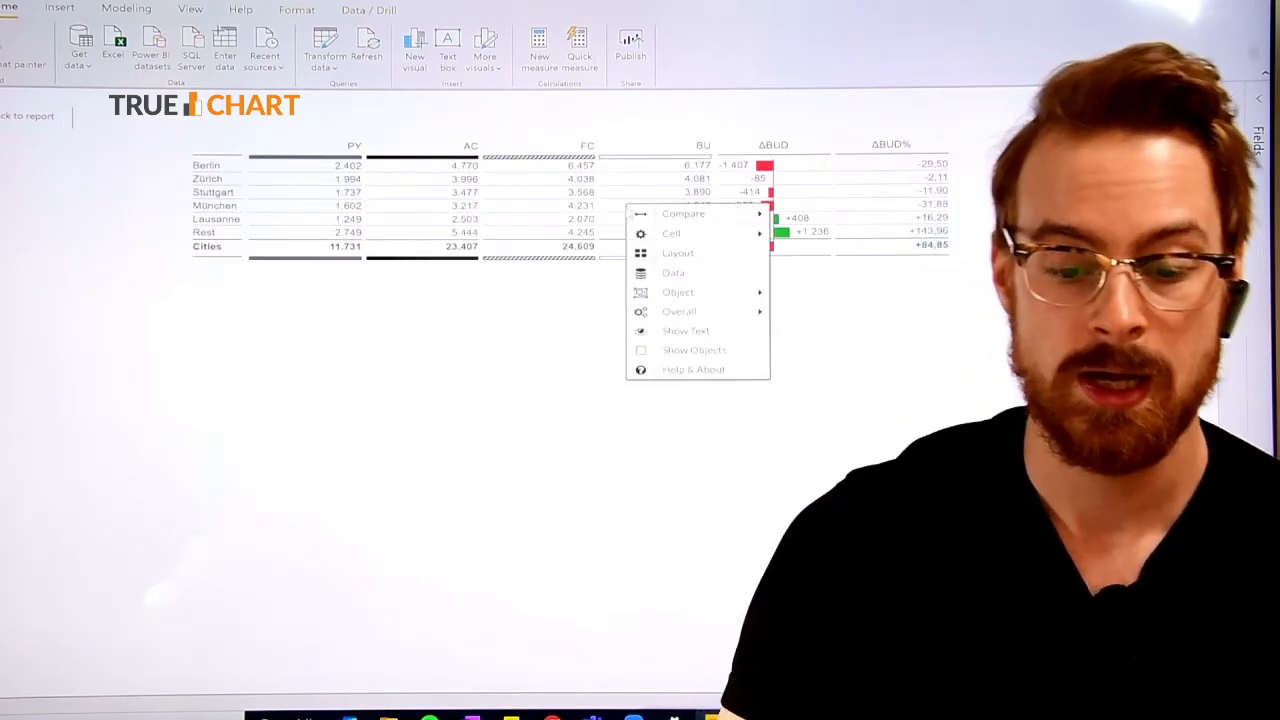
mouse_move(680, 237)
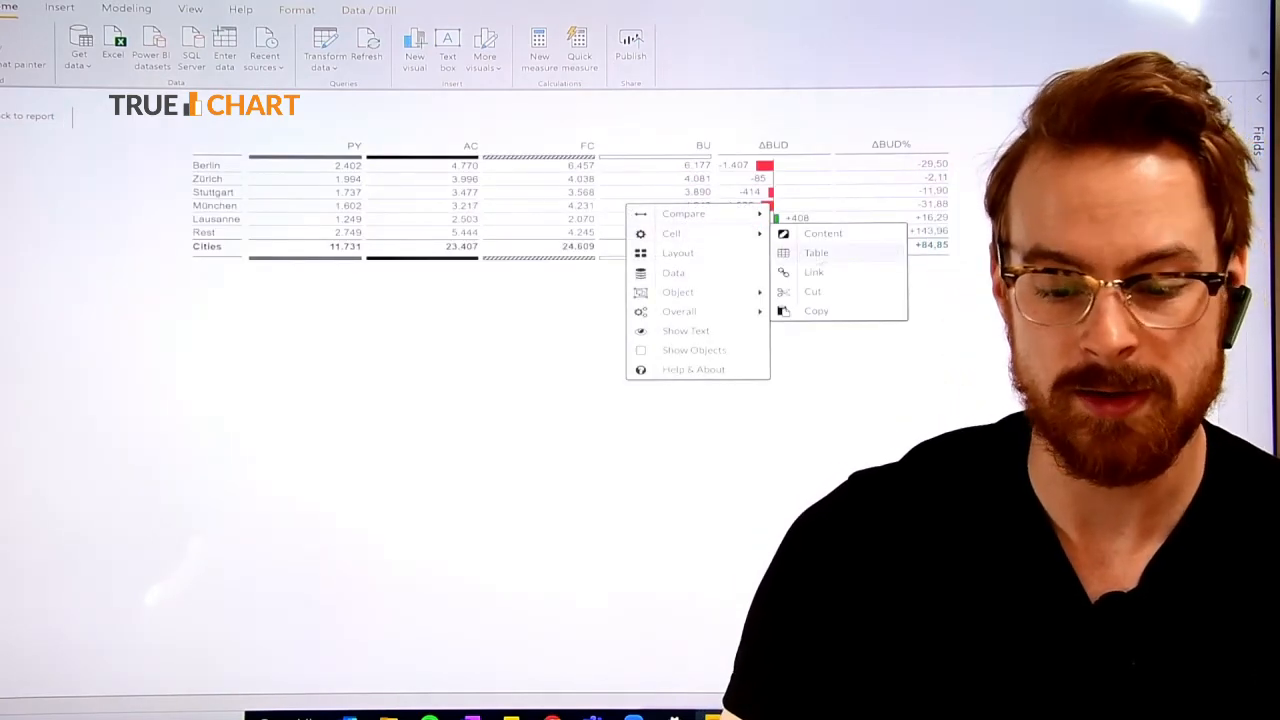
left_click(830, 258)
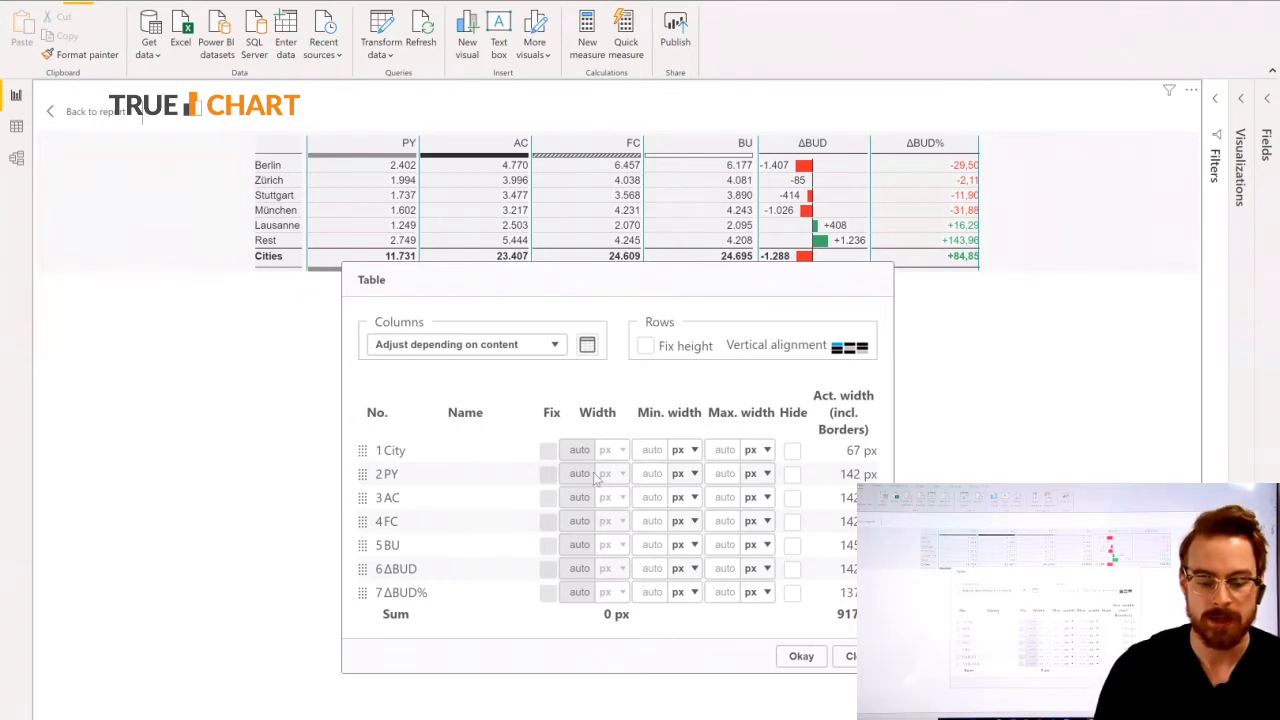
left_click(557, 353)
left_click(535, 422)
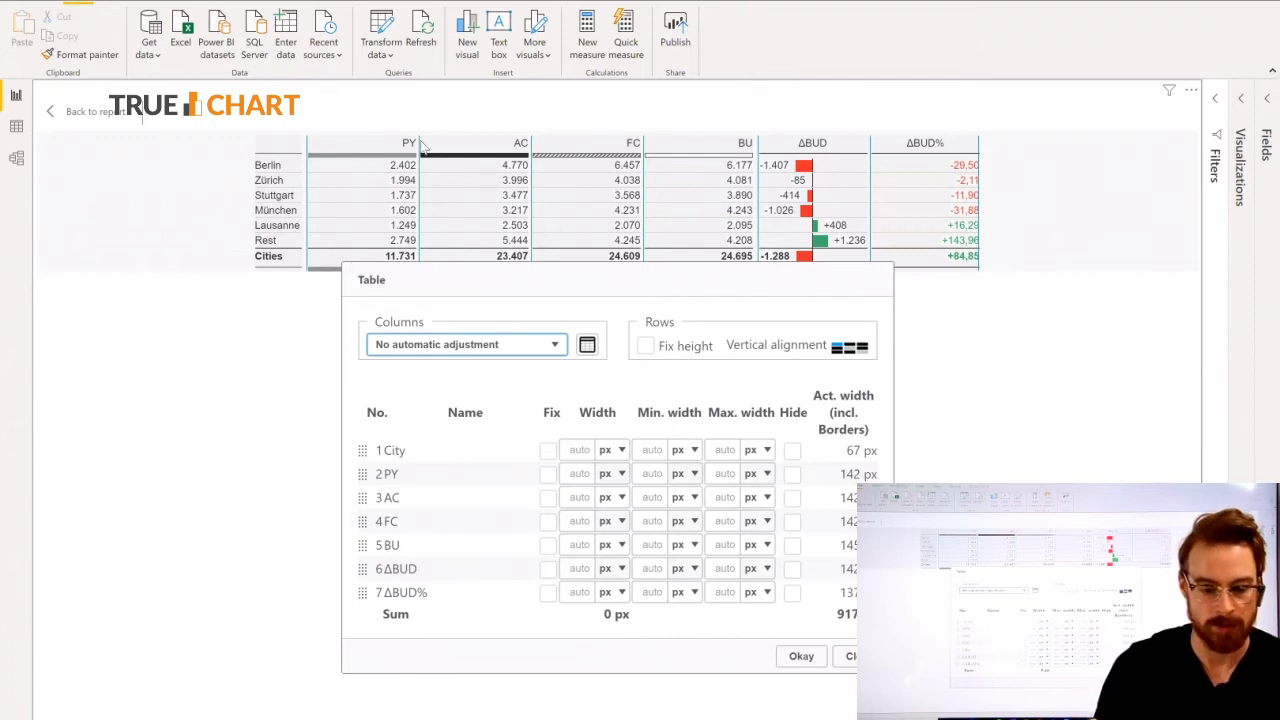
Fix the widths of the PY, AC, FC and BU columns at 75 px each and confirm.
left_click(548, 475)
left_click(548, 497)
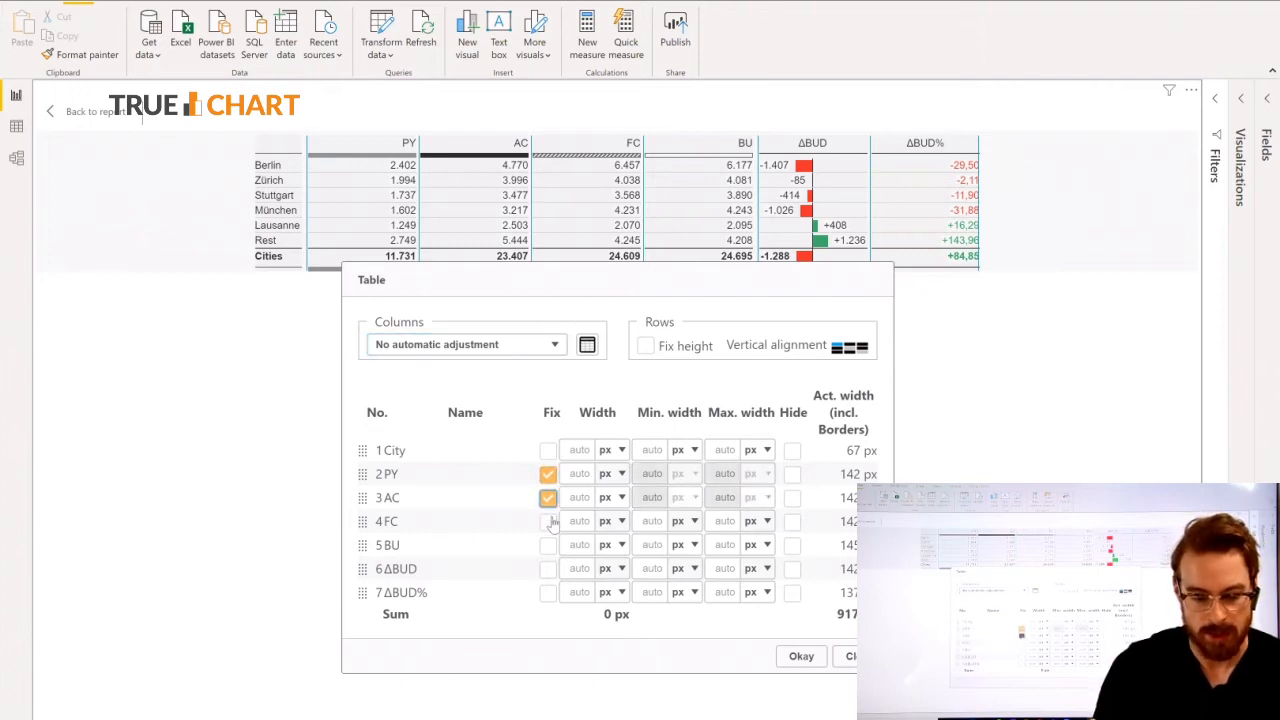
left_click(548, 521)
left_click(548, 546)
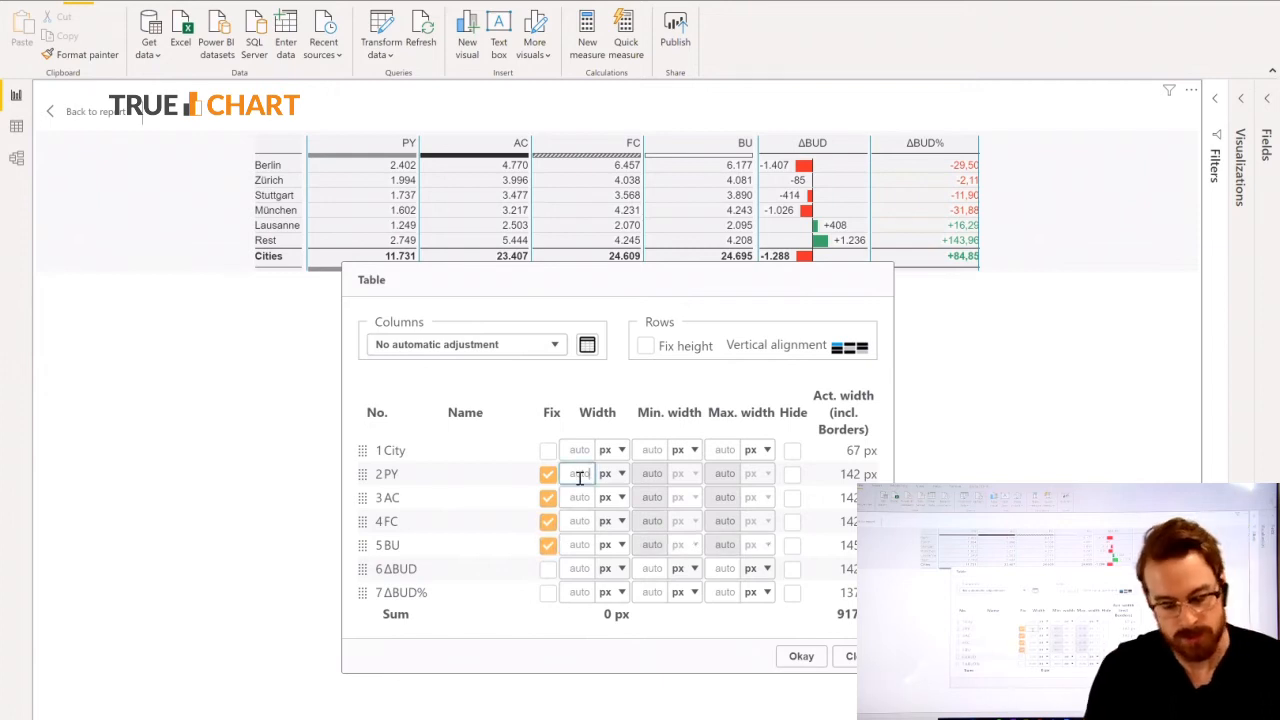
type("75")
left_click(582, 497)
type("75")
left_click(582, 521)
type("75")
type("75")
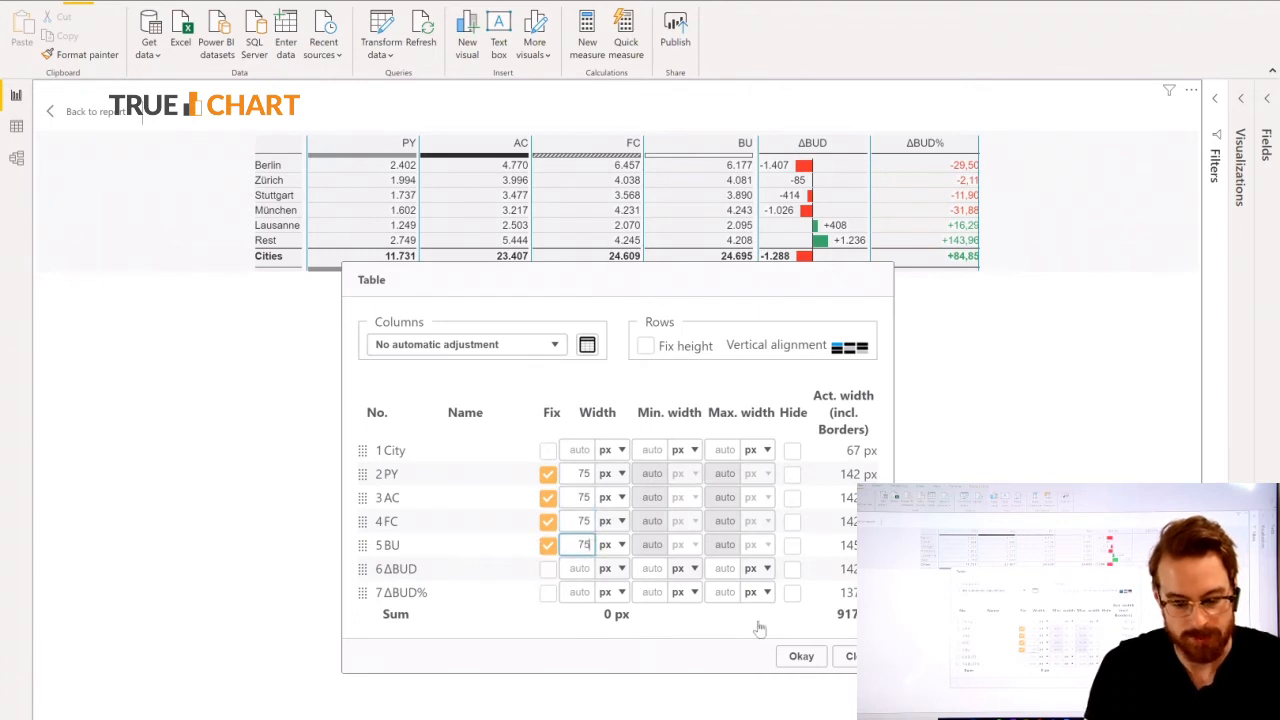
left_click(799, 657)
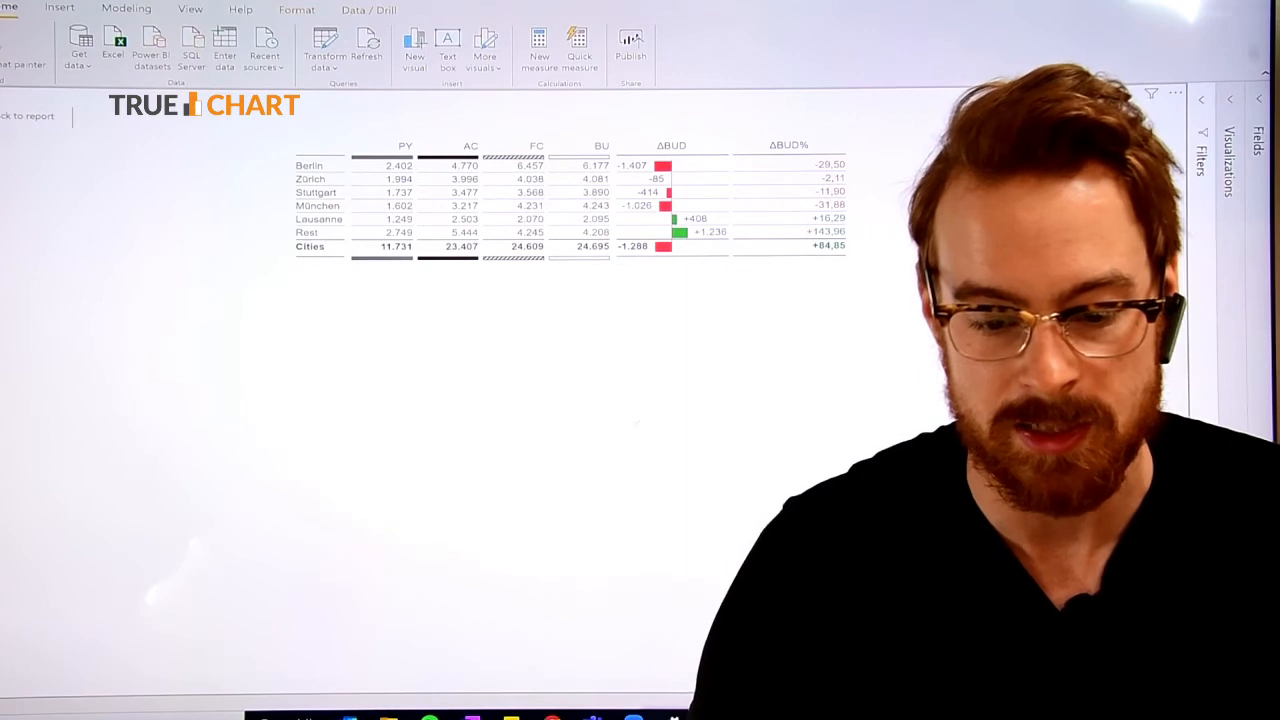
Fix the ΔBUD% column's width at 75 px in the table settings and confirm.
right_click(531, 204)
mouse_move(585, 250)
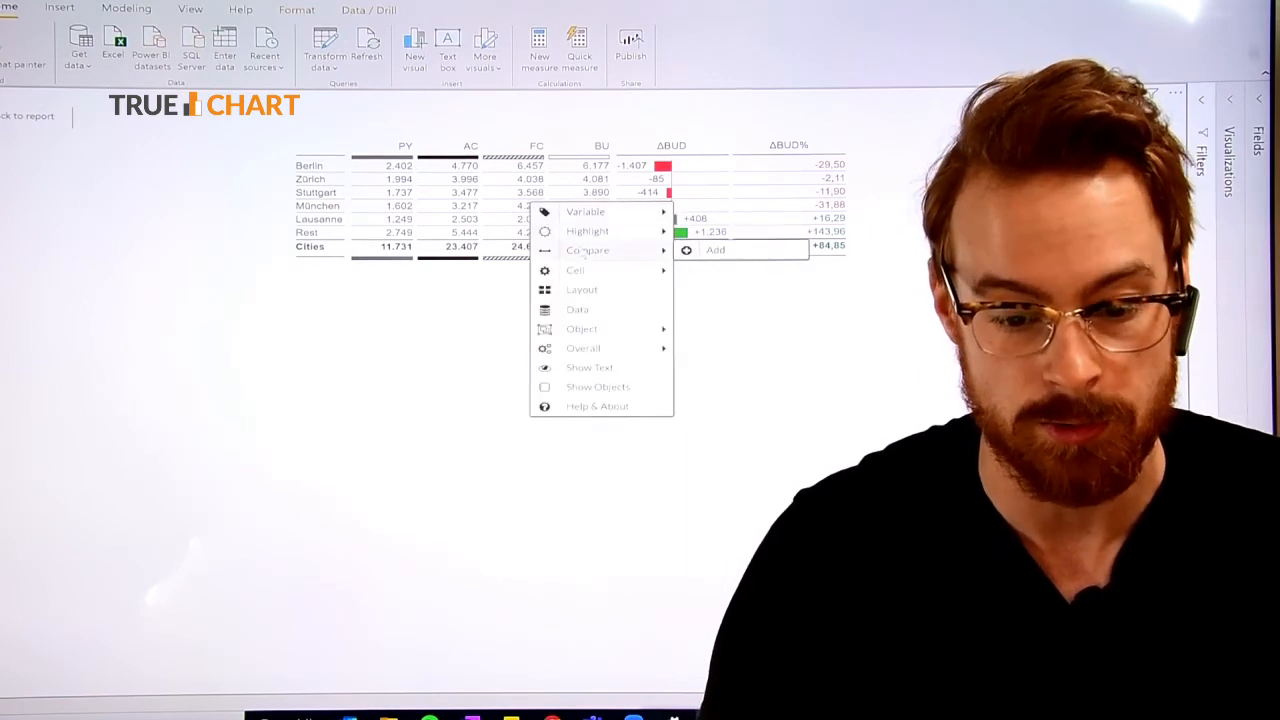
left_click(725, 290)
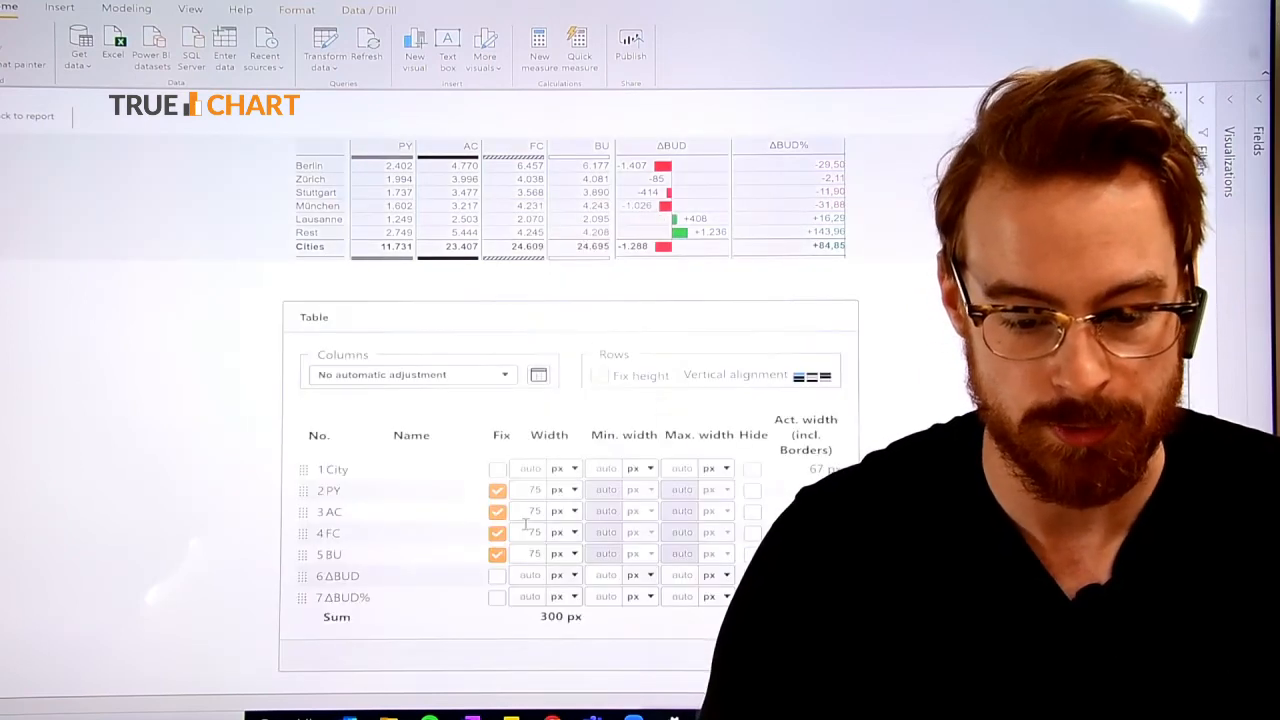
left_click(499, 598)
left_click(526, 596)
type("75")
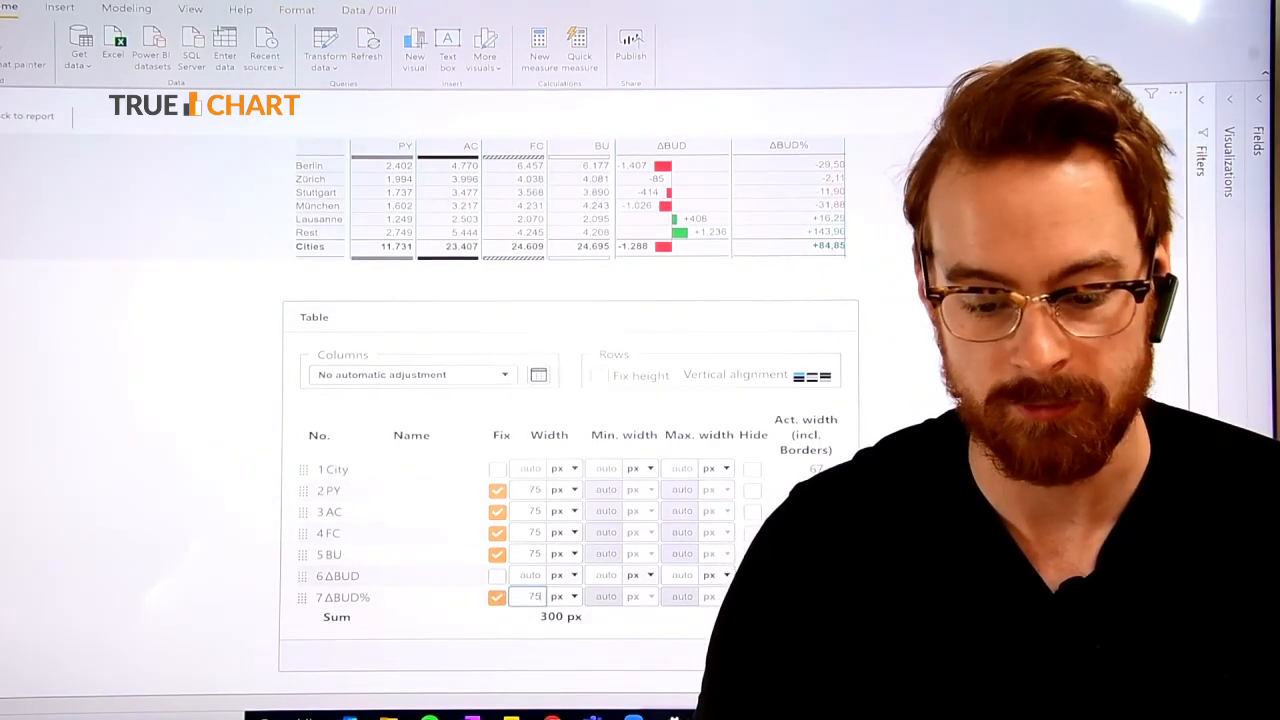
key("Return")
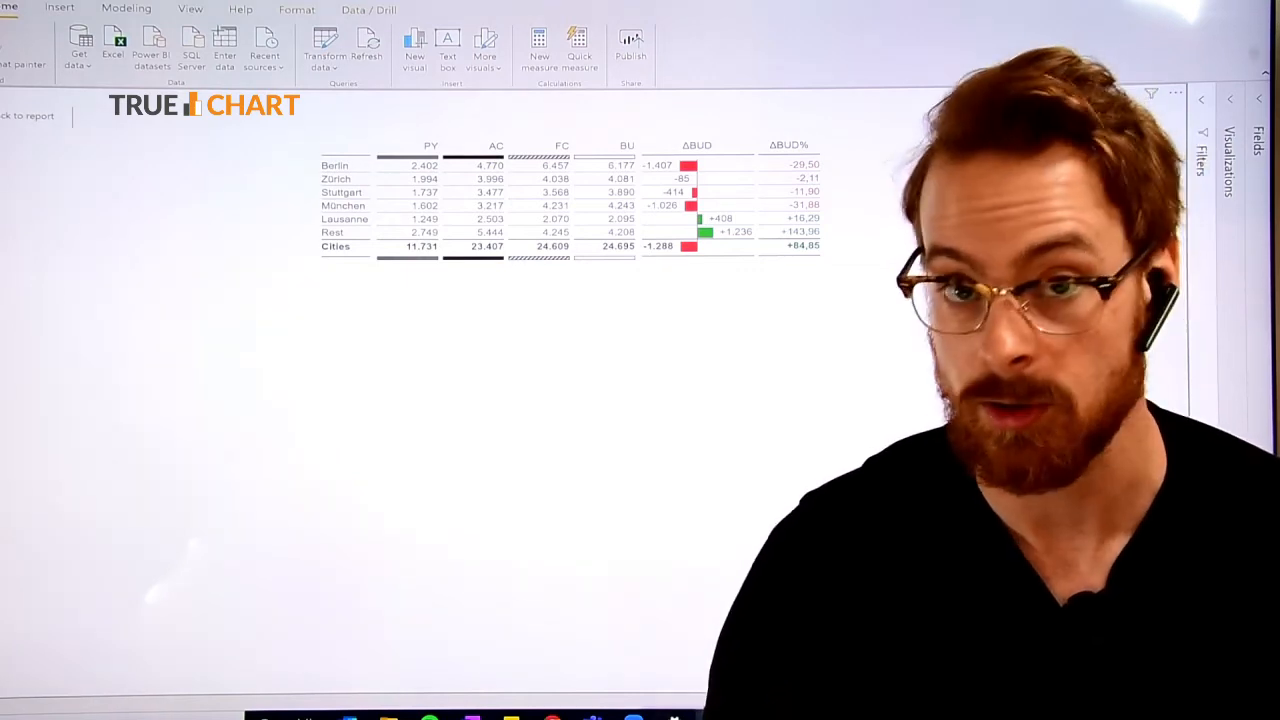
Add a new measure named Comment in the table's data settings.
right_click(598, 192)
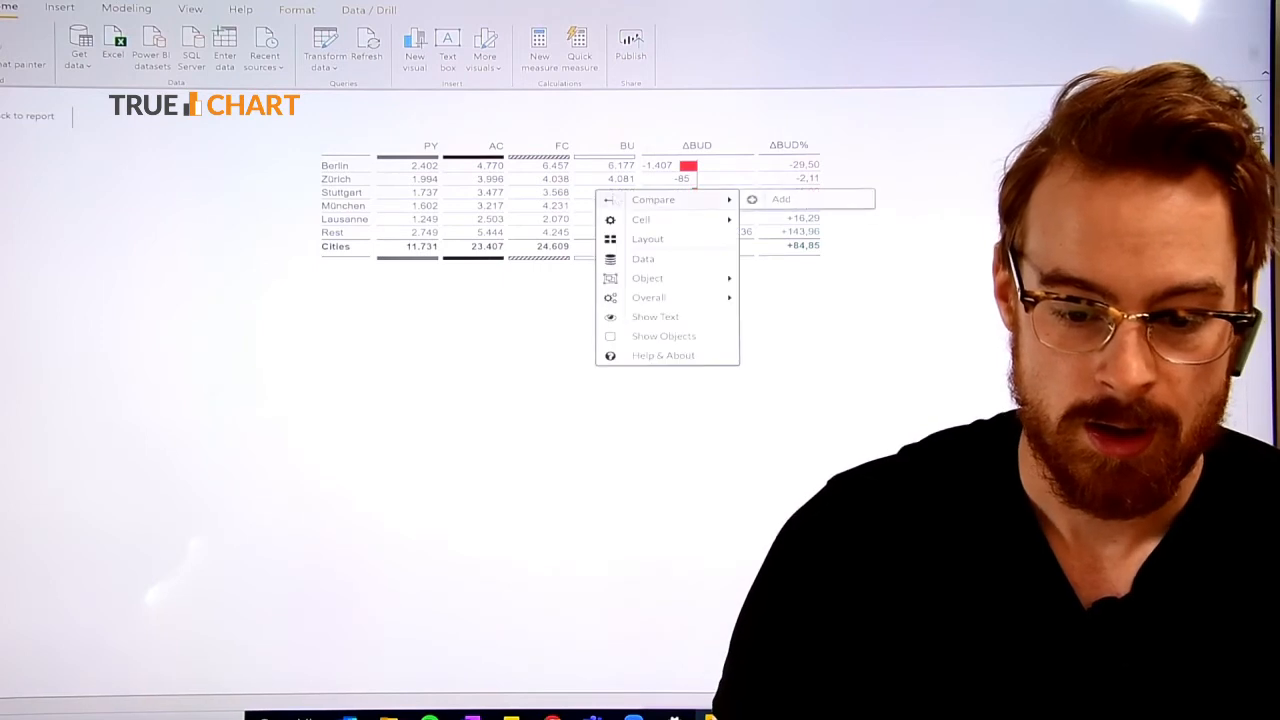
mouse_move(651, 225)
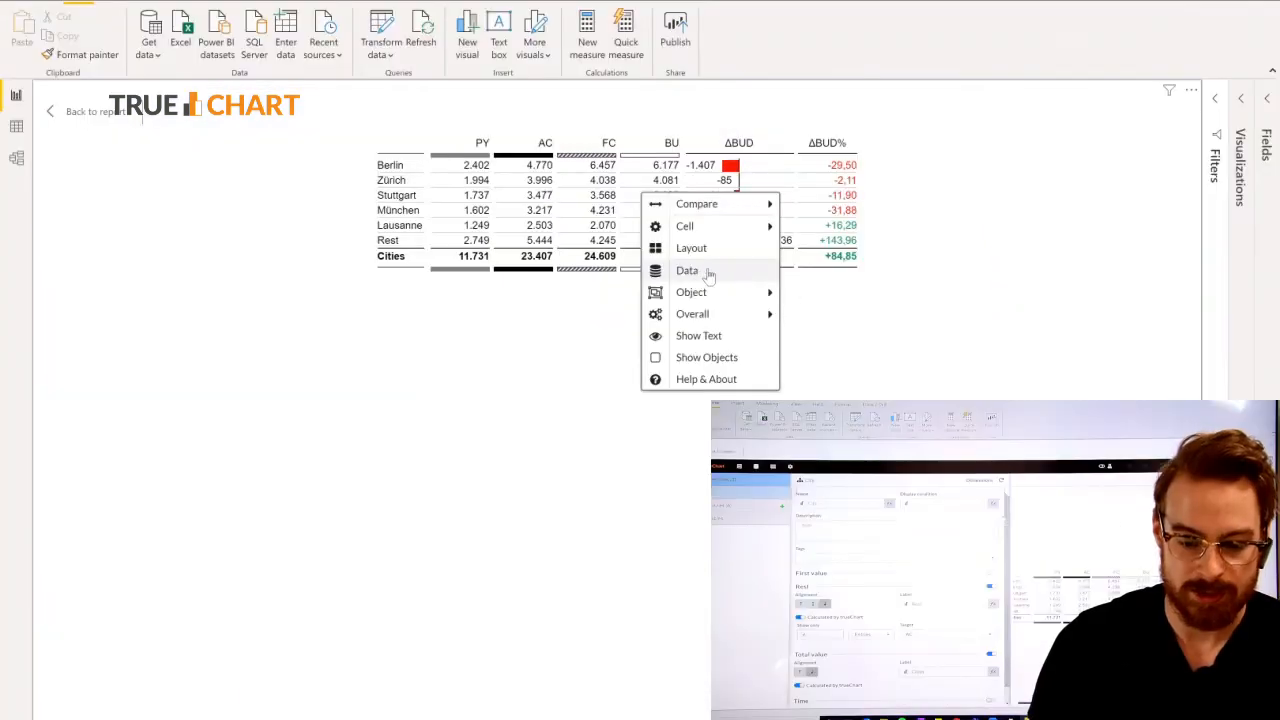
left_click(645, 258)
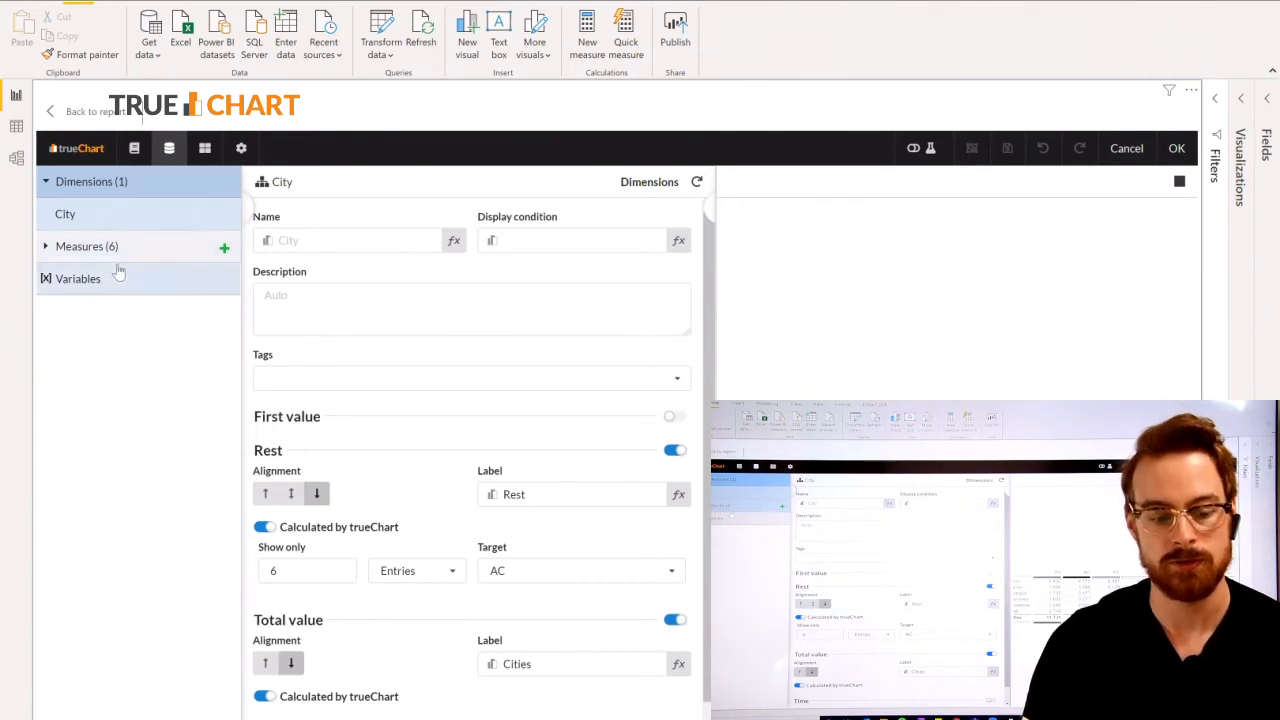
left_click(225, 251)
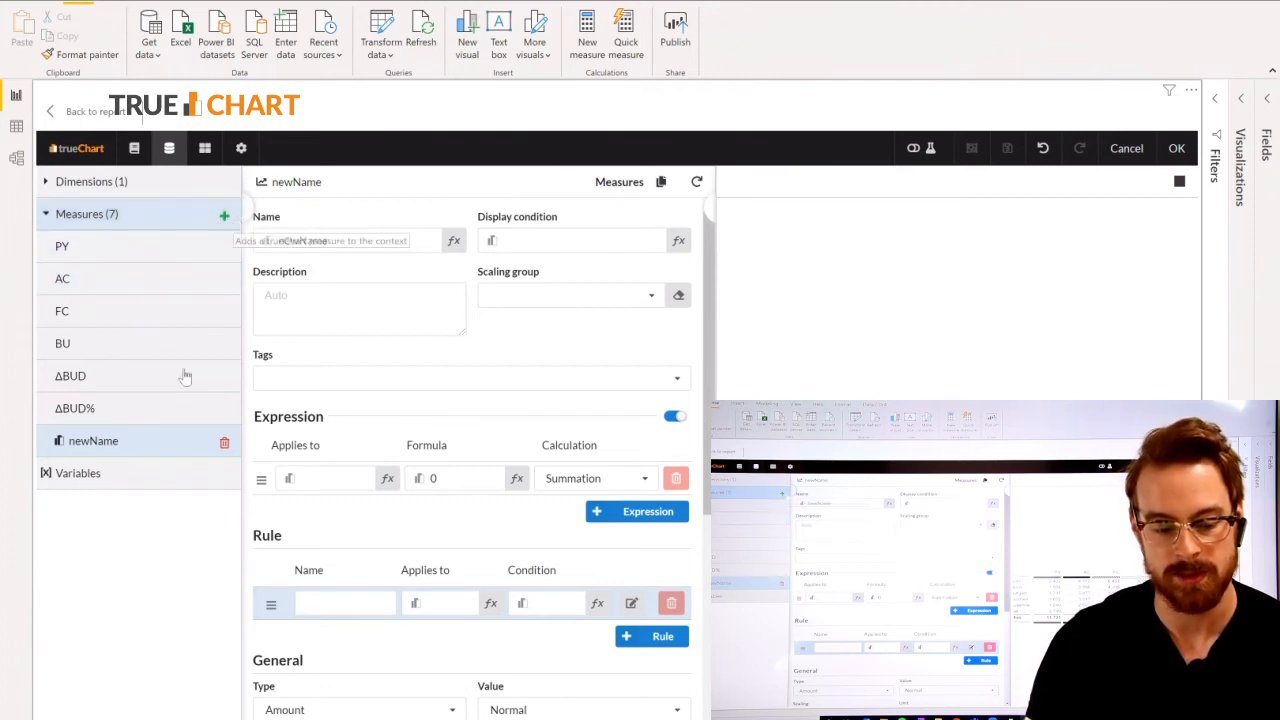
double_click(337, 240)
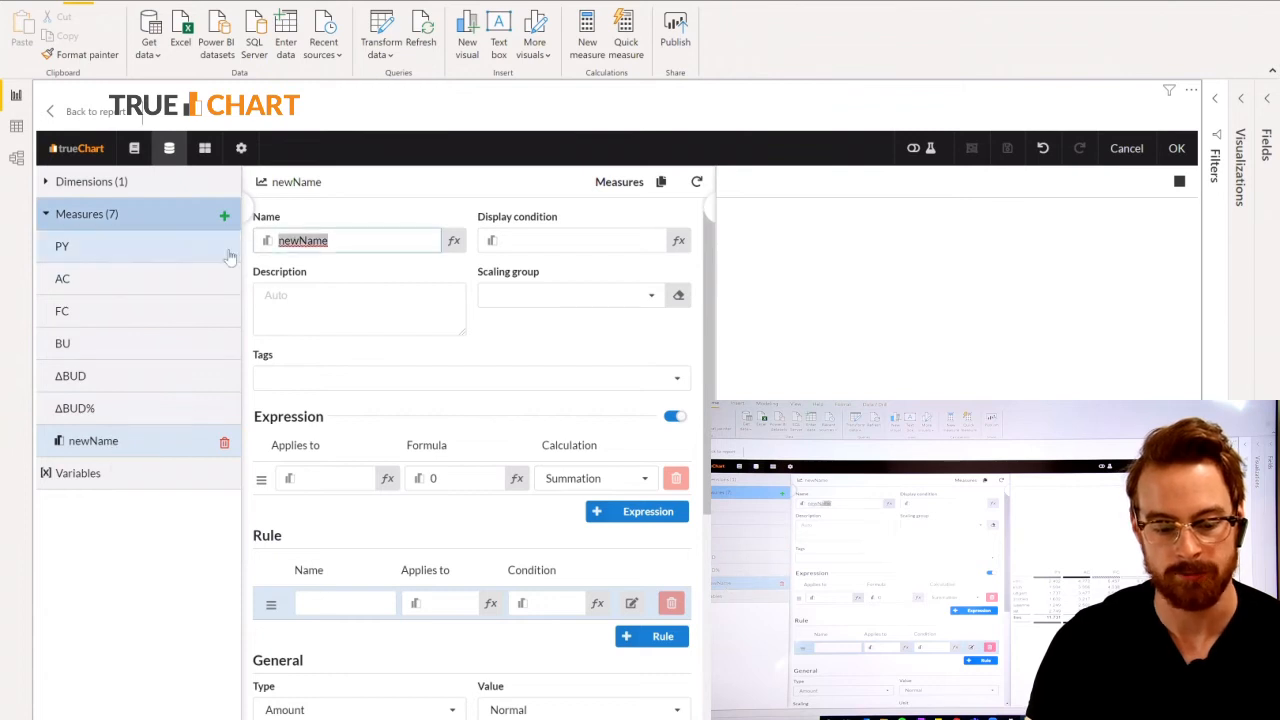
type("Comment")
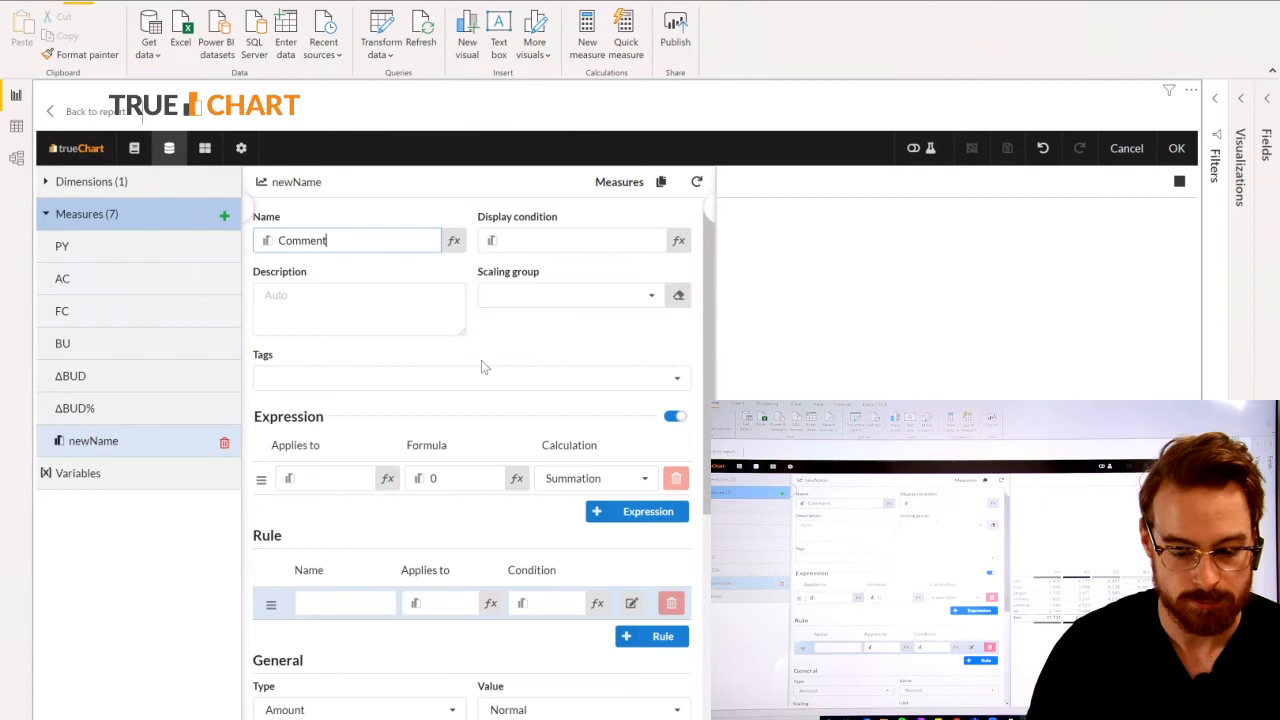
left_click(398, 318)
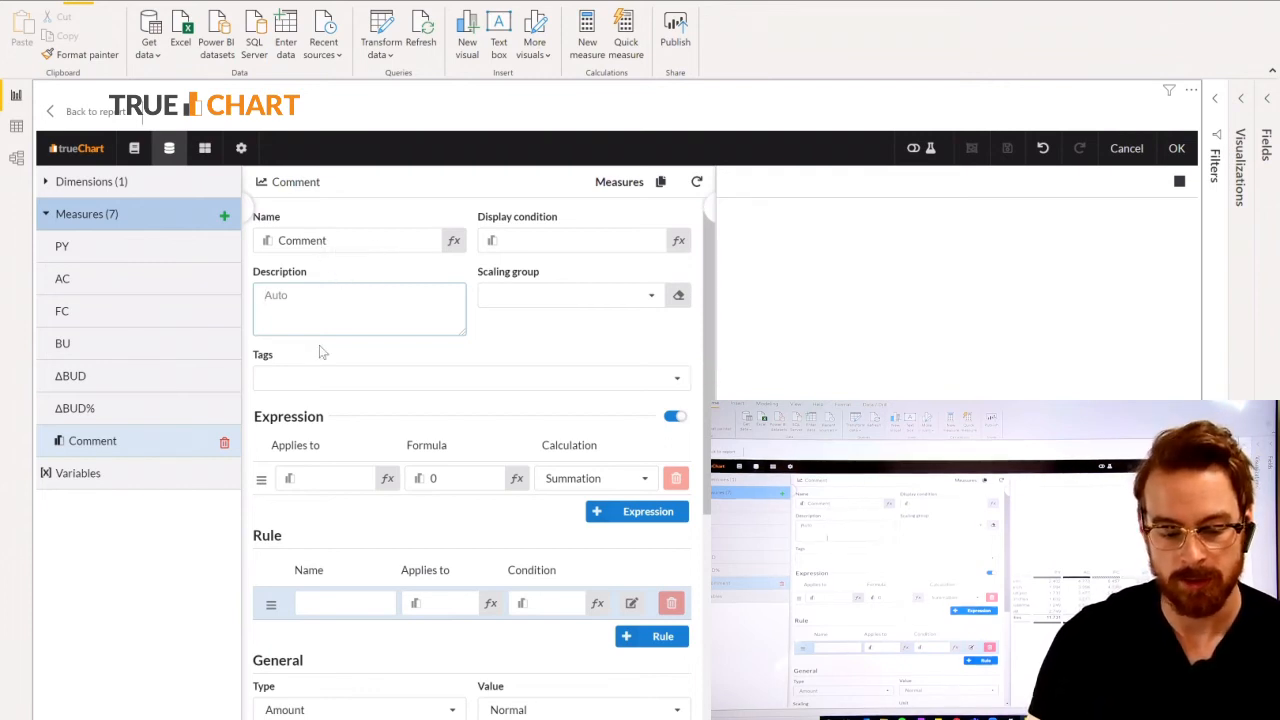
Open the table editor from the cell settings and show the Comment measure as Comment.
left_click(242, 149)
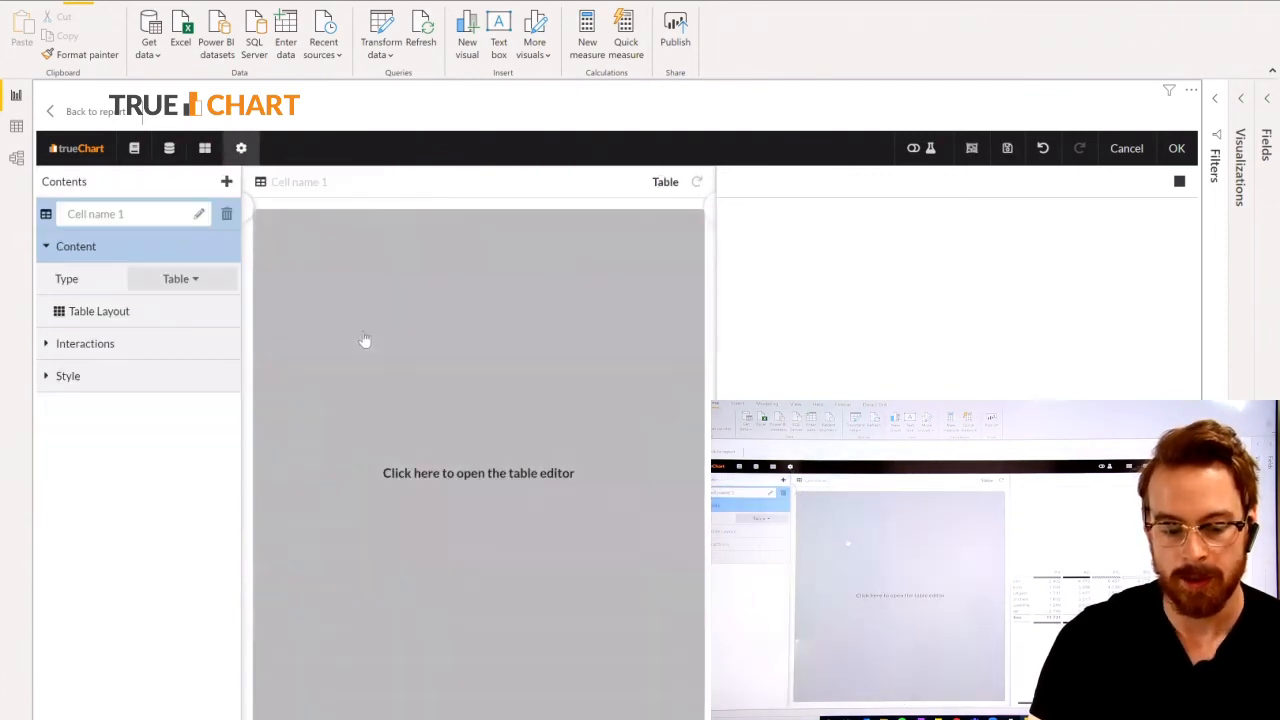
left_click(366, 342)
left_click(794, 489)
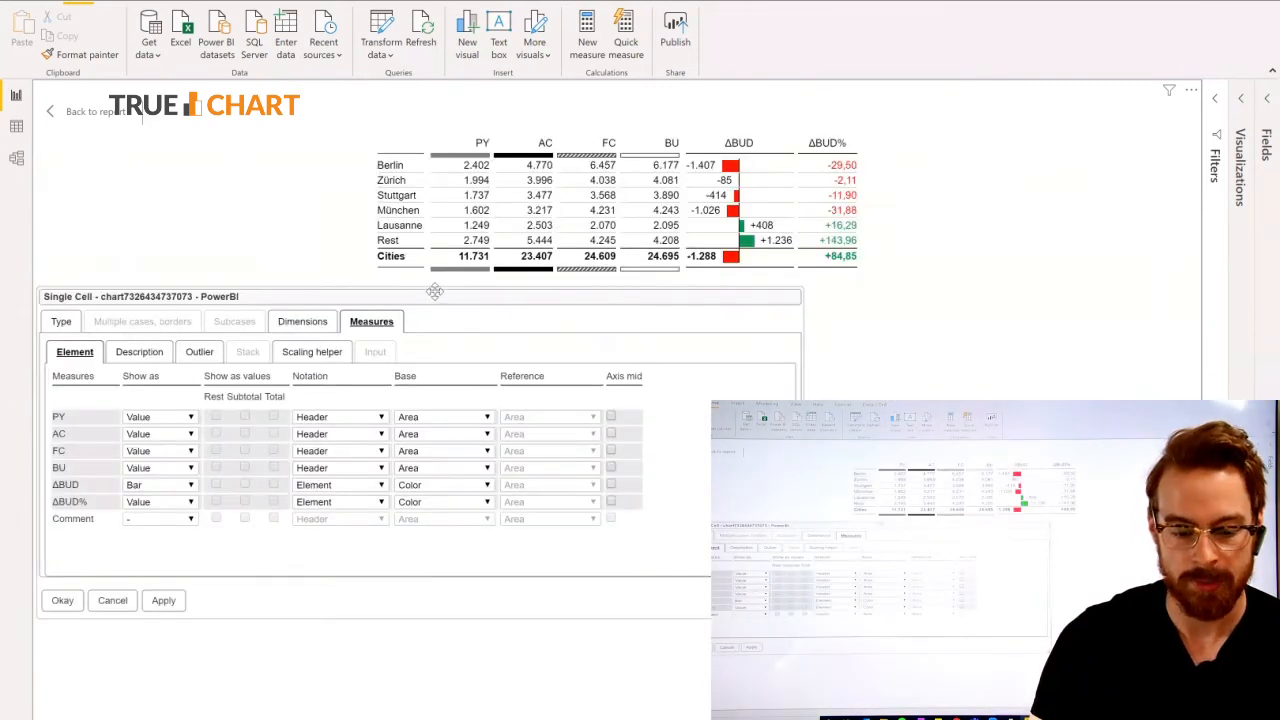
left_click_drag(434, 291, 619, 266)
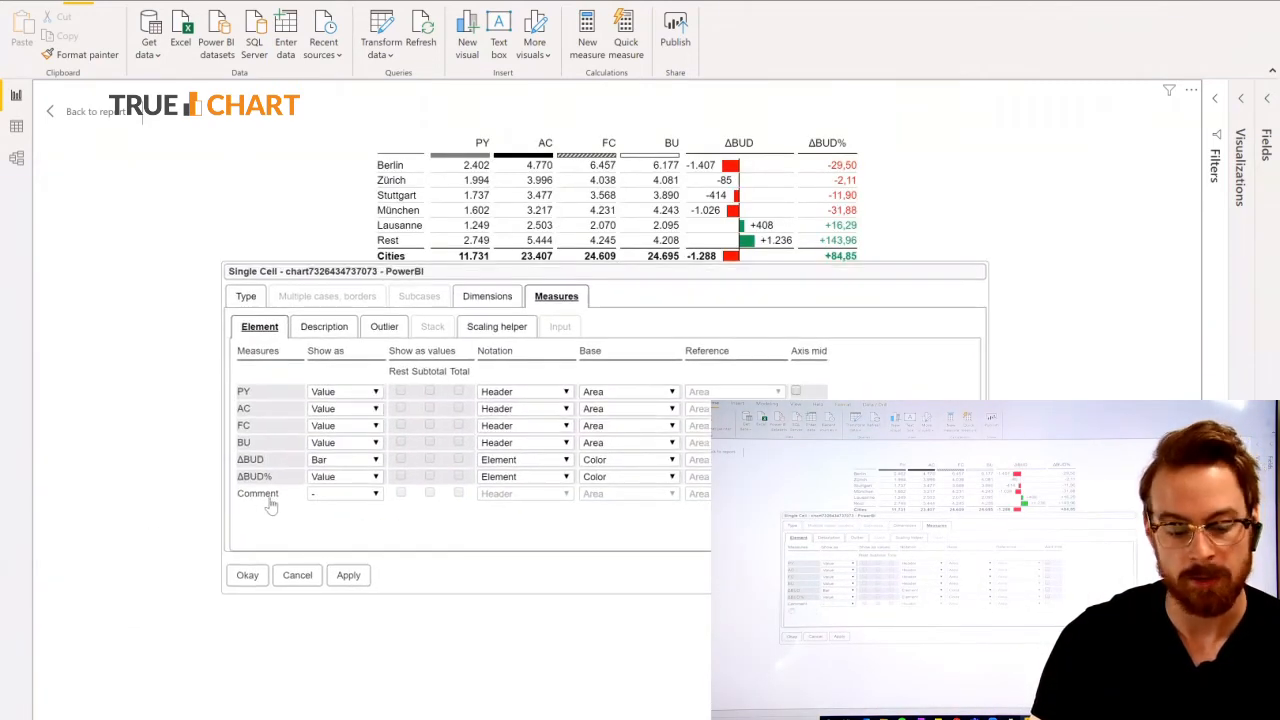
left_click(325, 500)
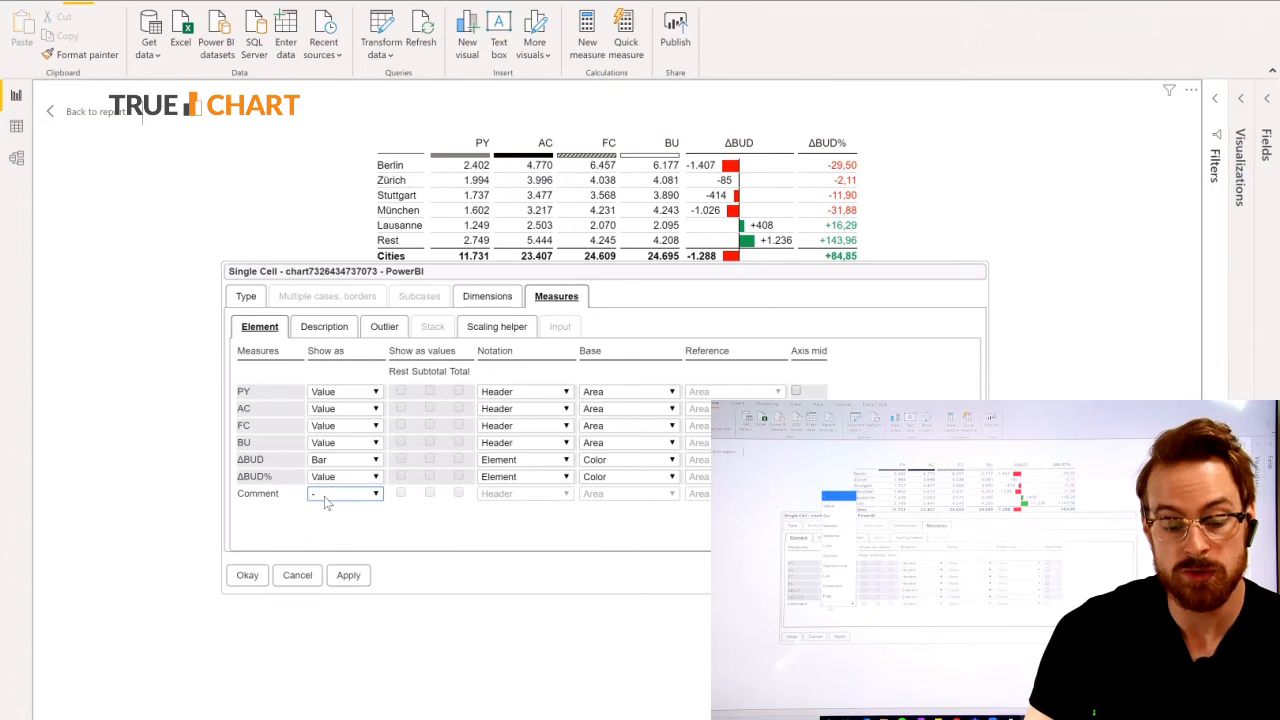
left_click(358, 535)
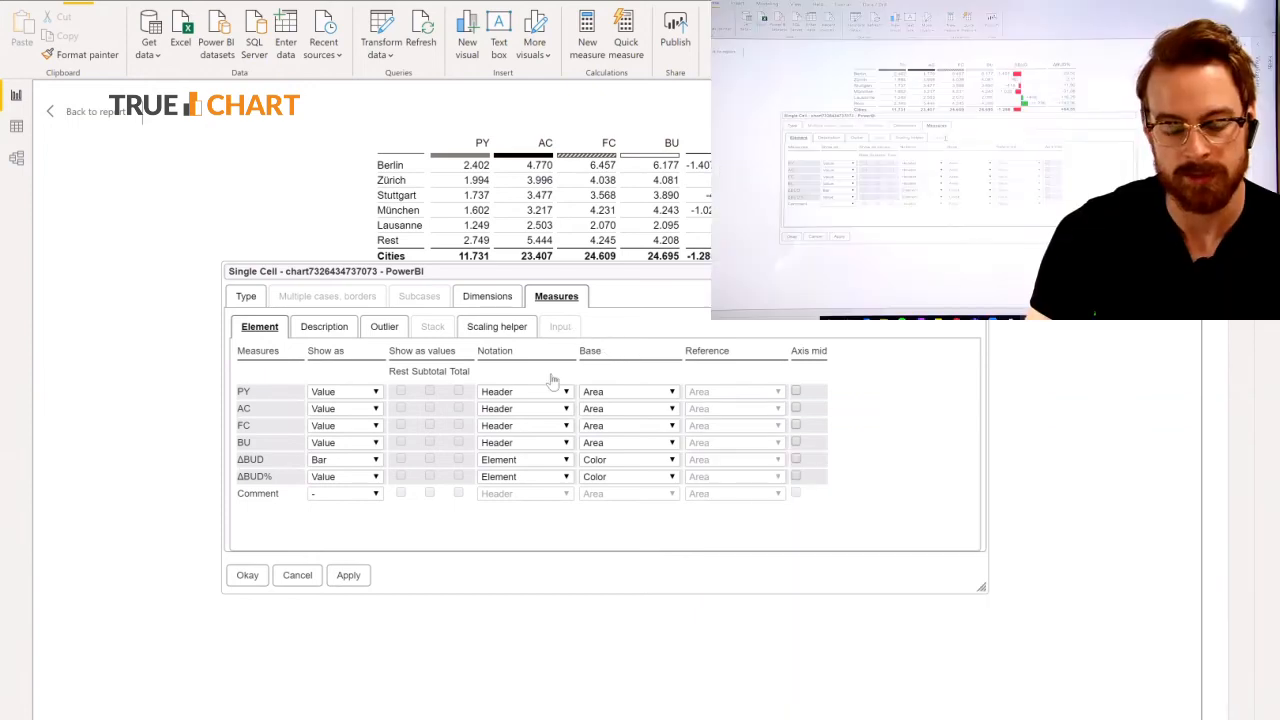
left_click(349, 502)
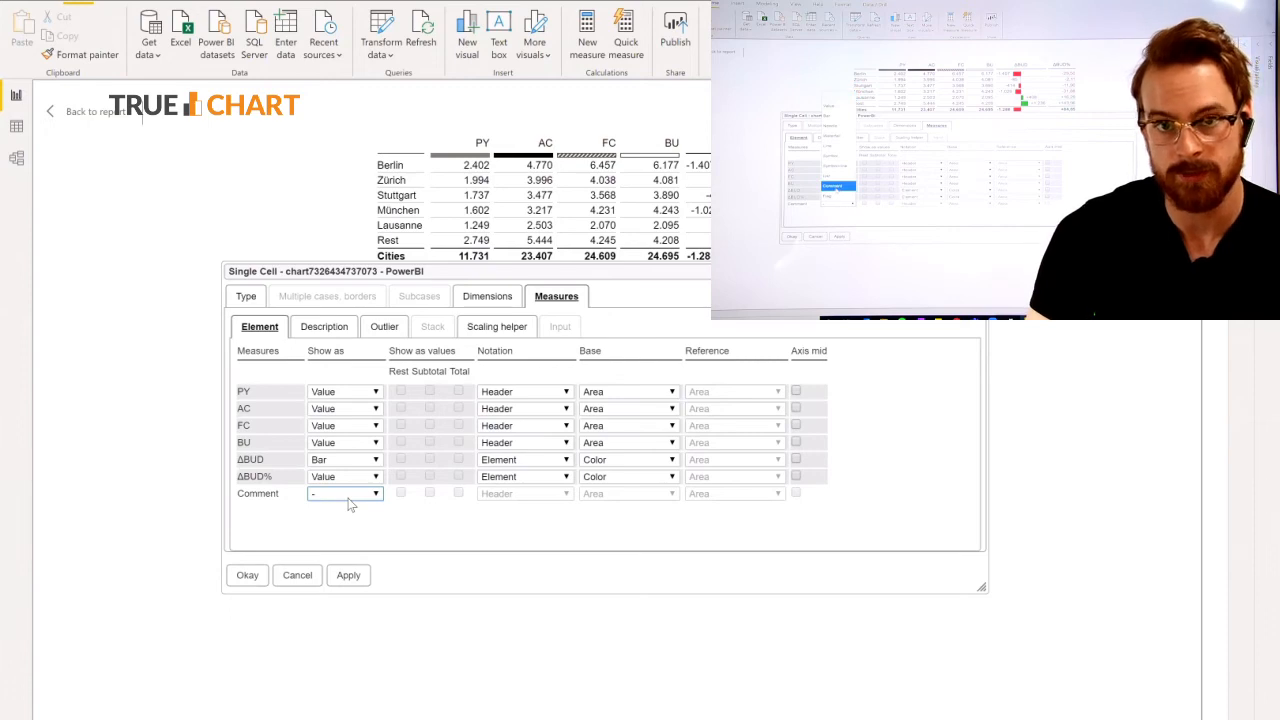
left_click(340, 460)
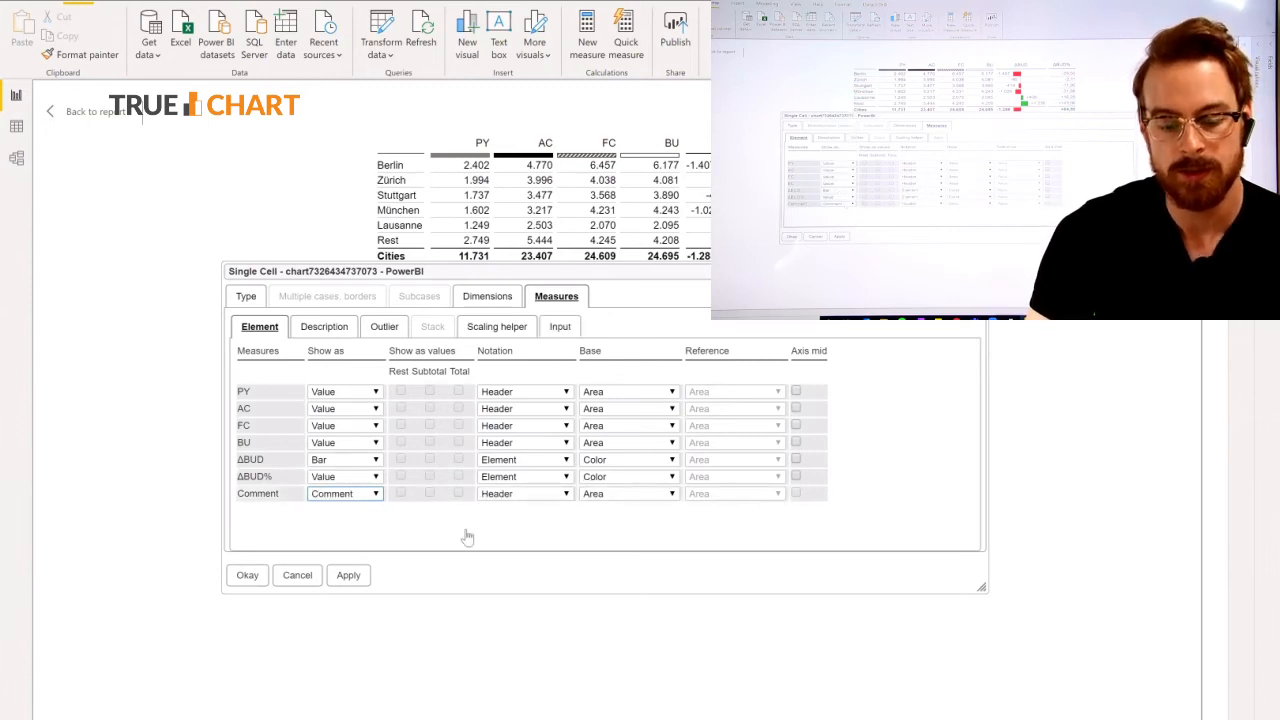
Set the Comment measure's notation to Element, view its input settings, and apply and confirm the cell settings.
left_click(558, 496)
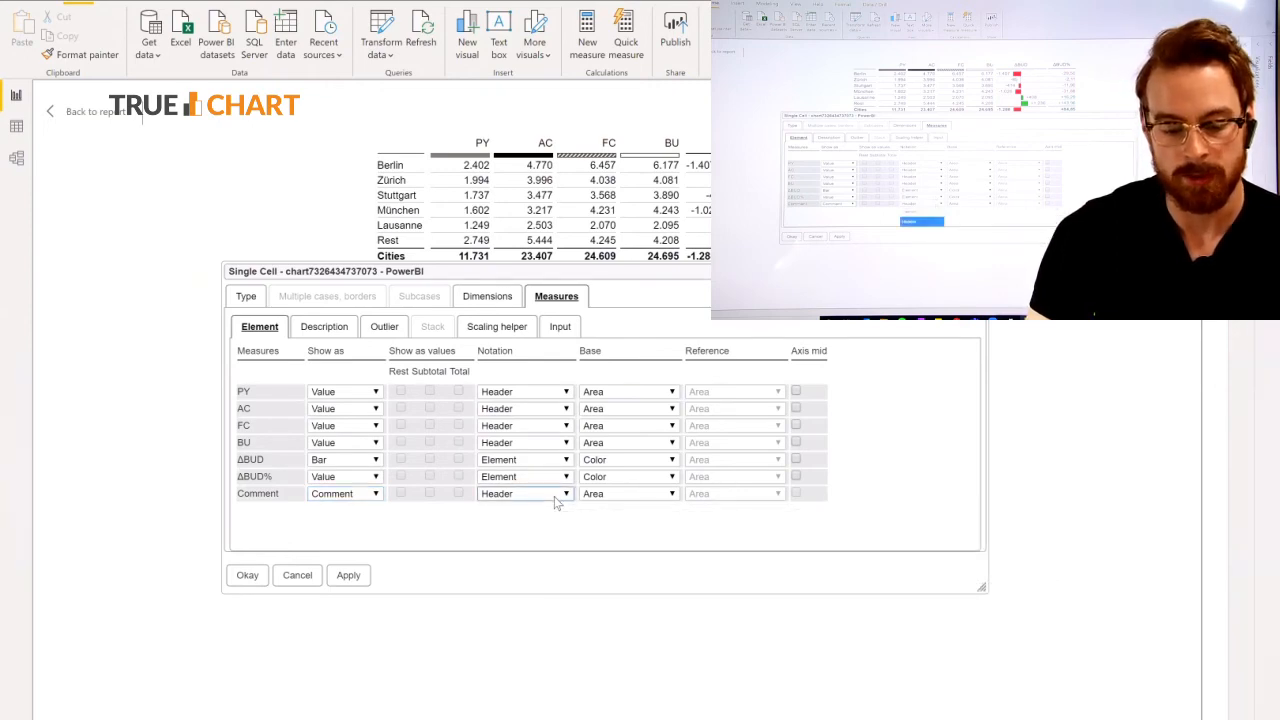
left_click(546, 512)
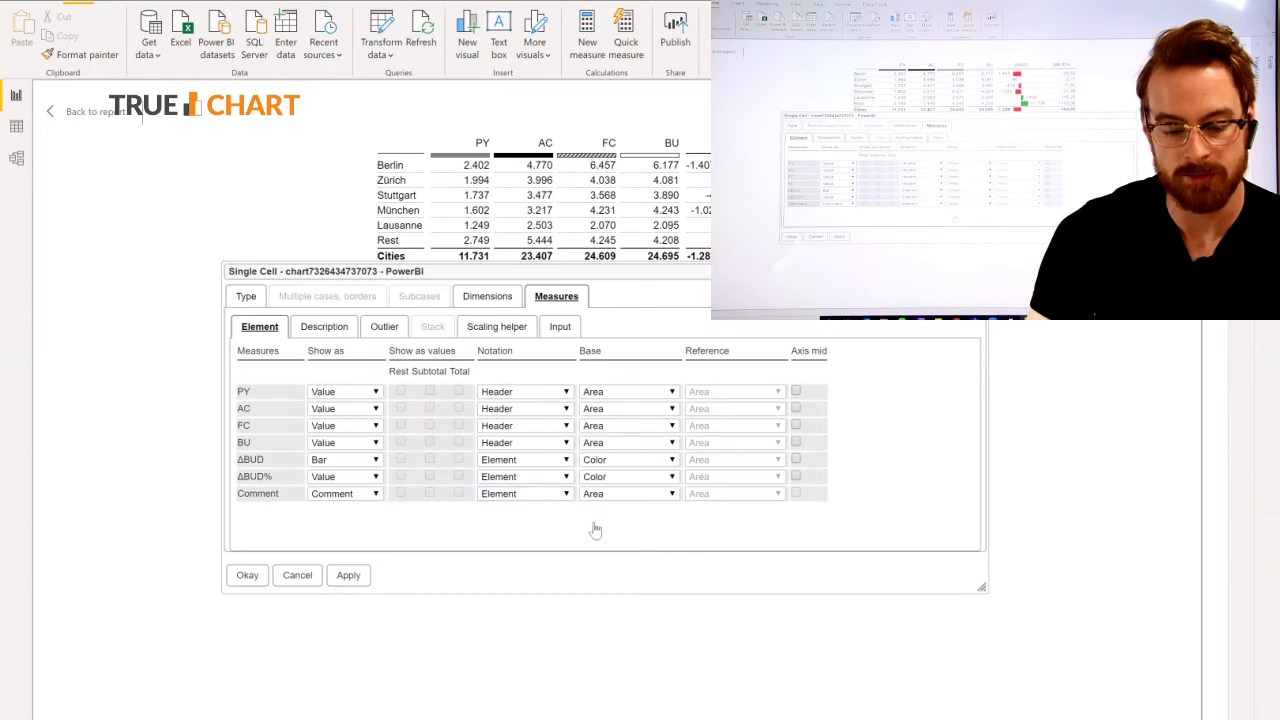
left_click(561, 330)
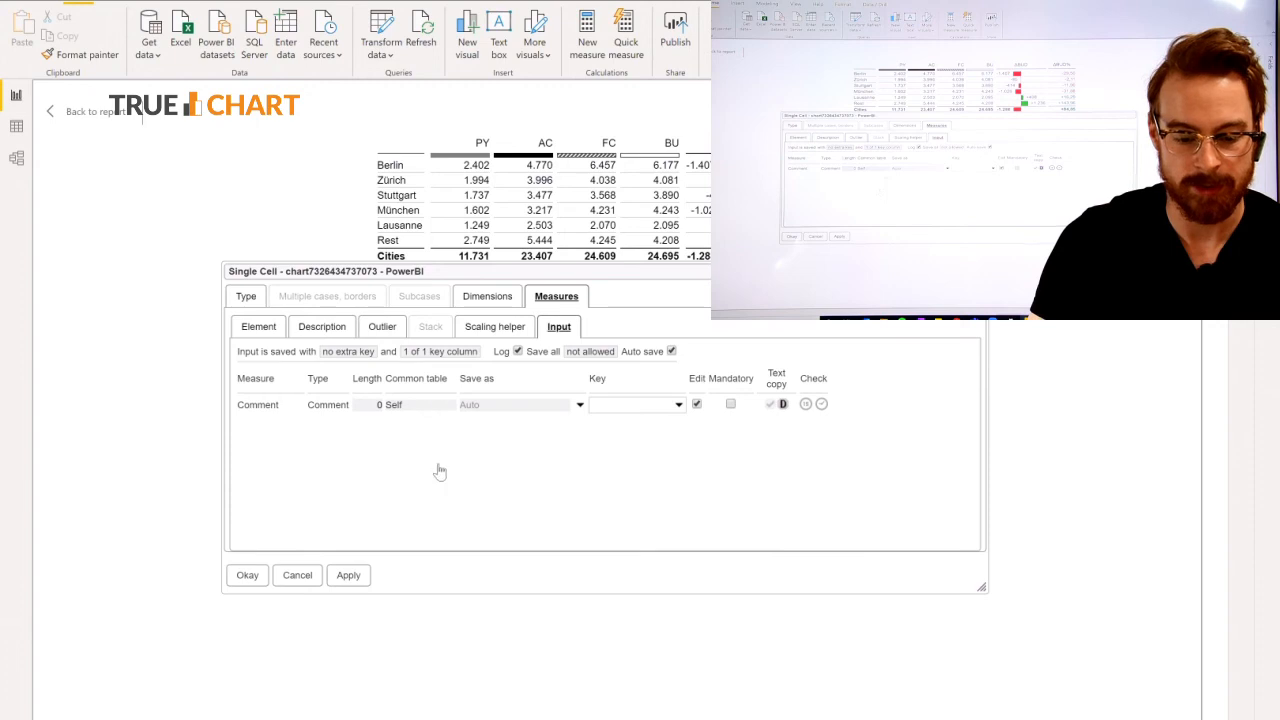
left_click(348, 578)
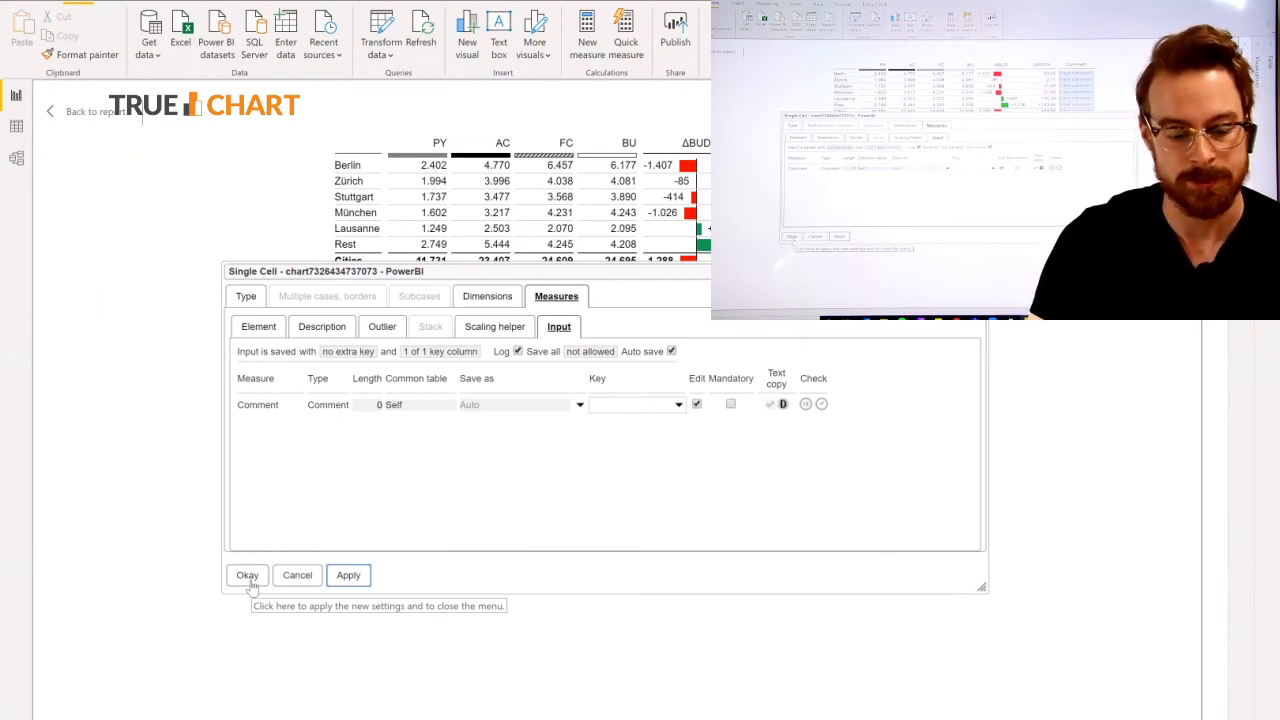
left_click(249, 584)
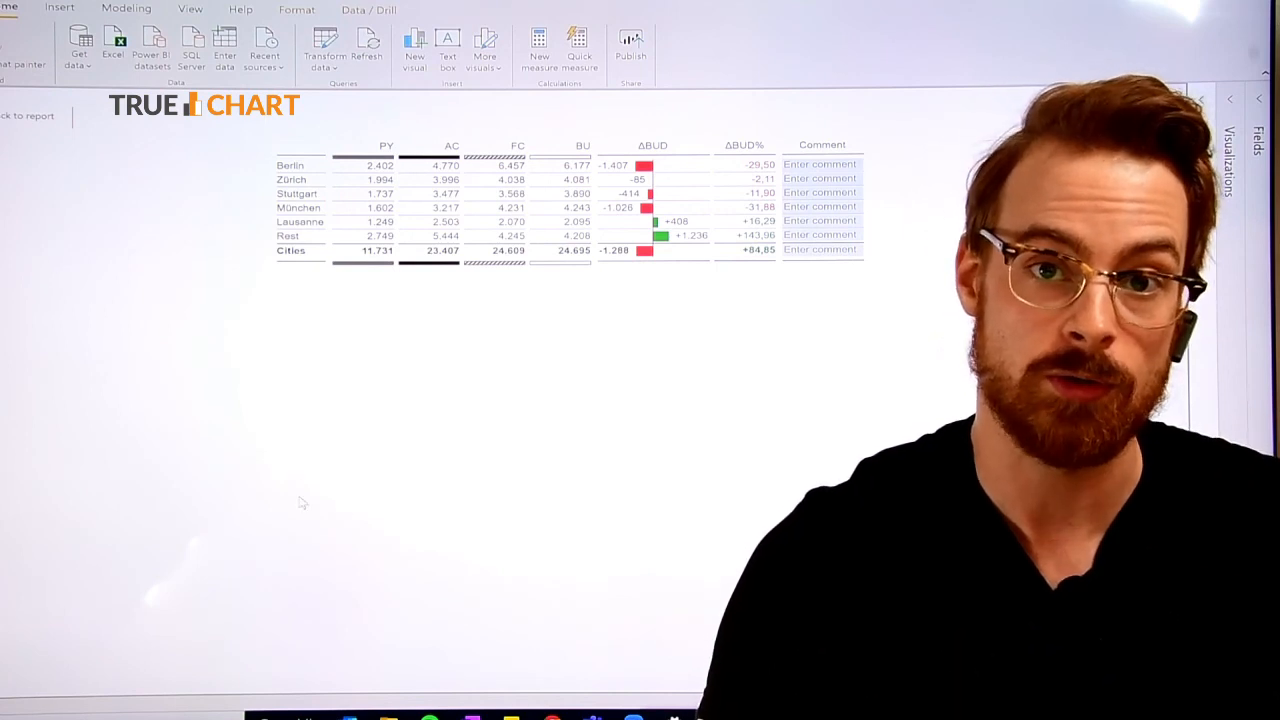
Fix the Comment column's width at 300 px in the table settings and confirm.
right_click(519, 191)
mouse_move(618, 262)
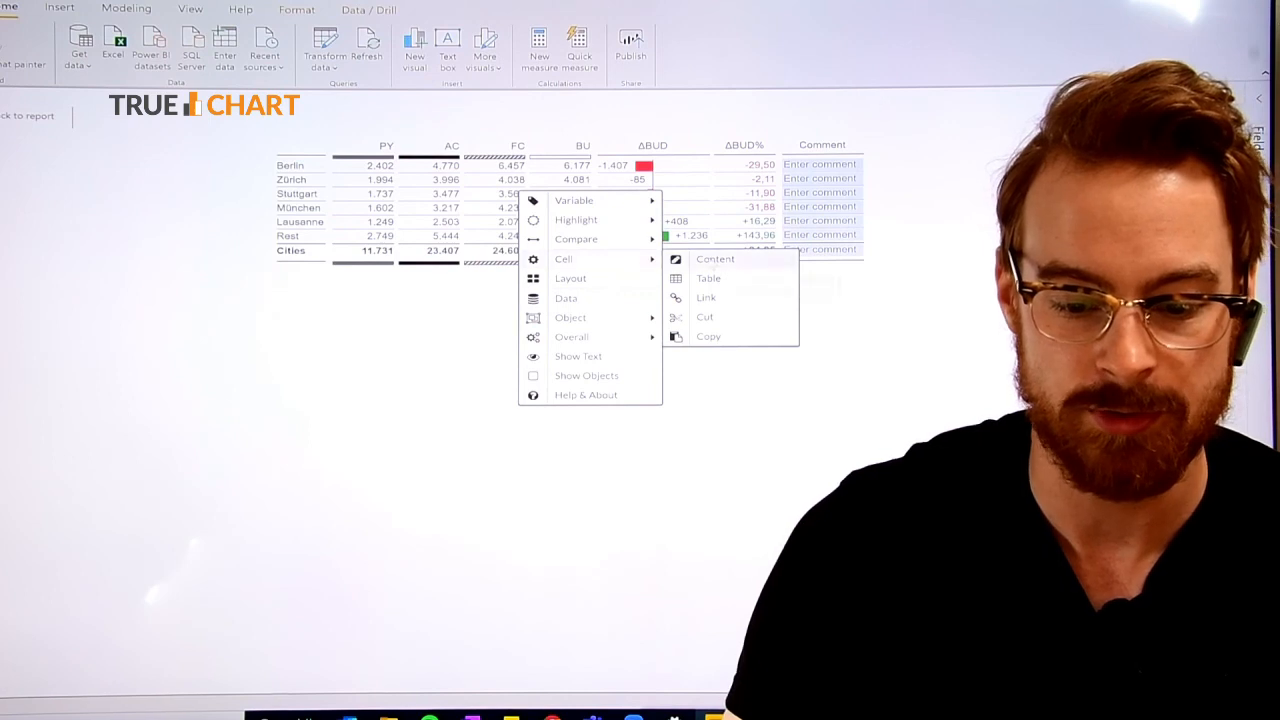
left_click(708, 278)
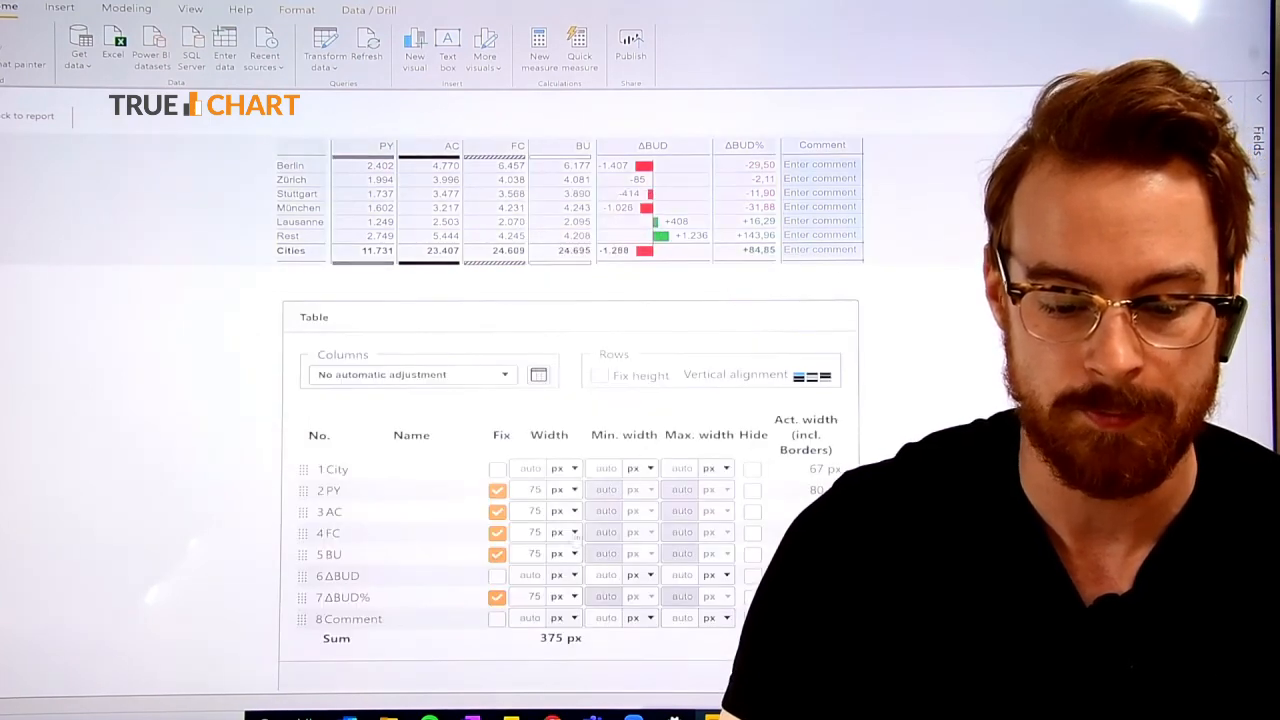
left_click(497, 618)
left_click(575, 672)
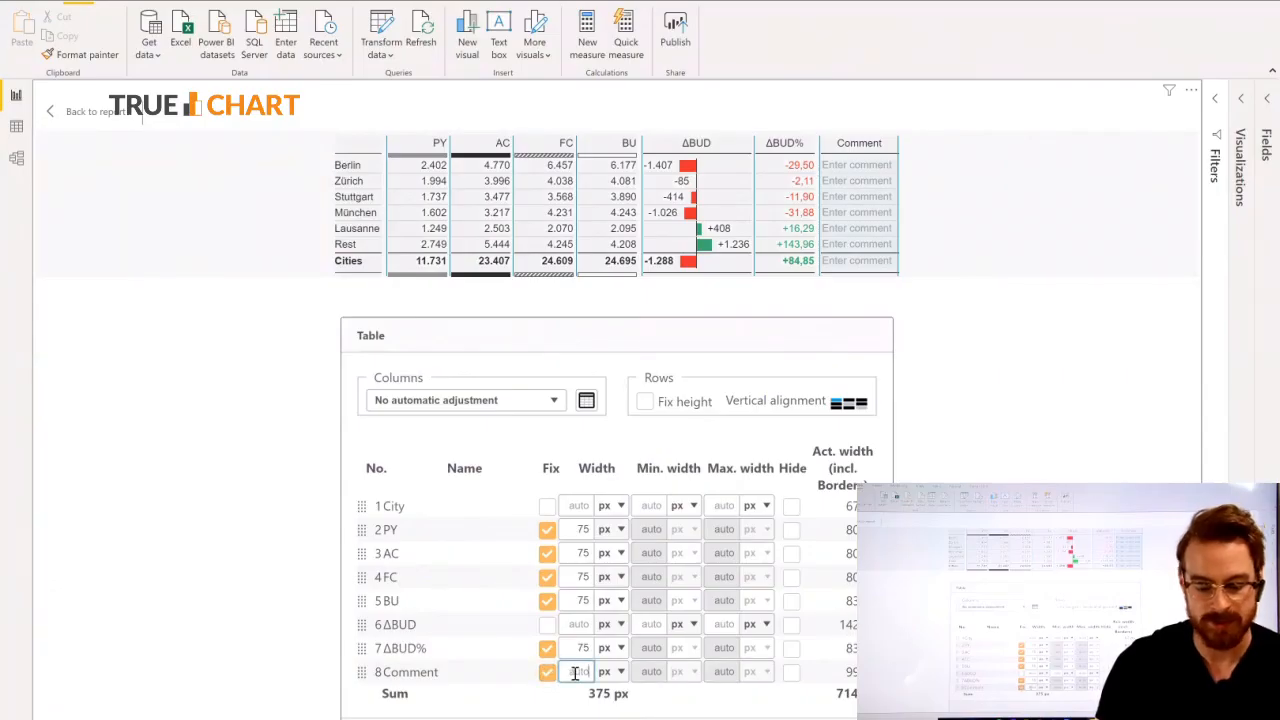
type("300")
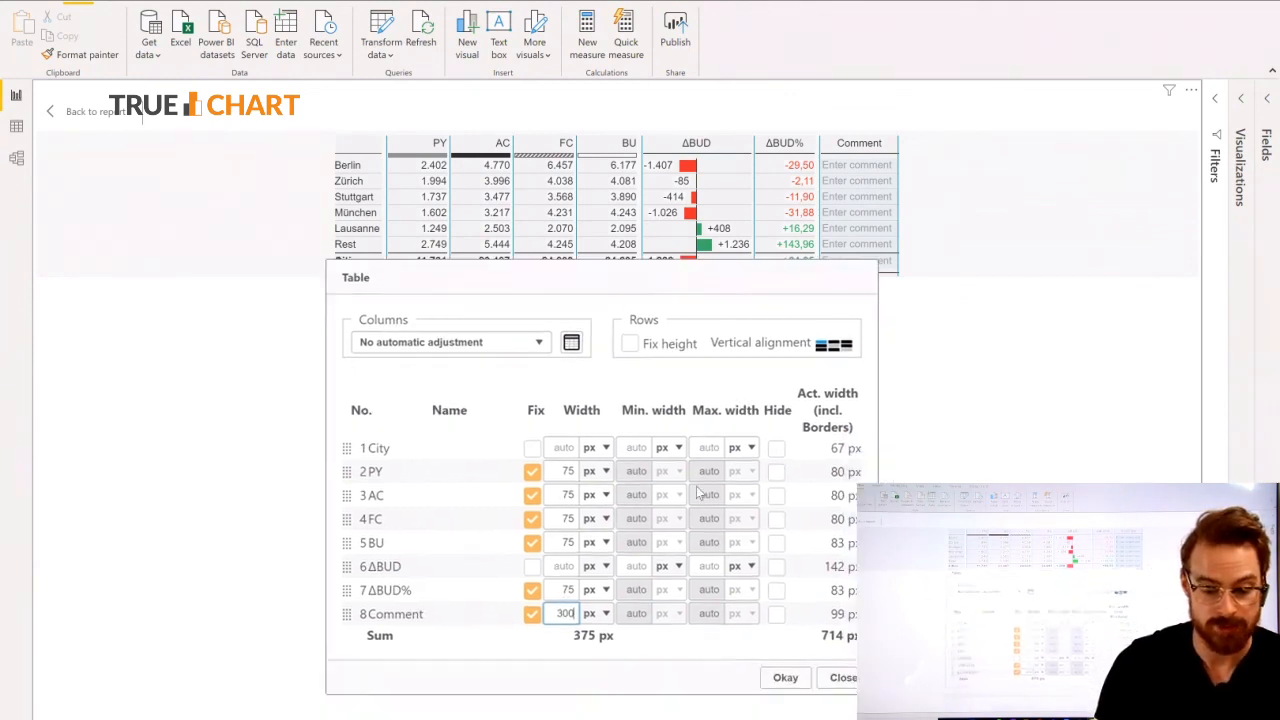
left_click(773, 640)
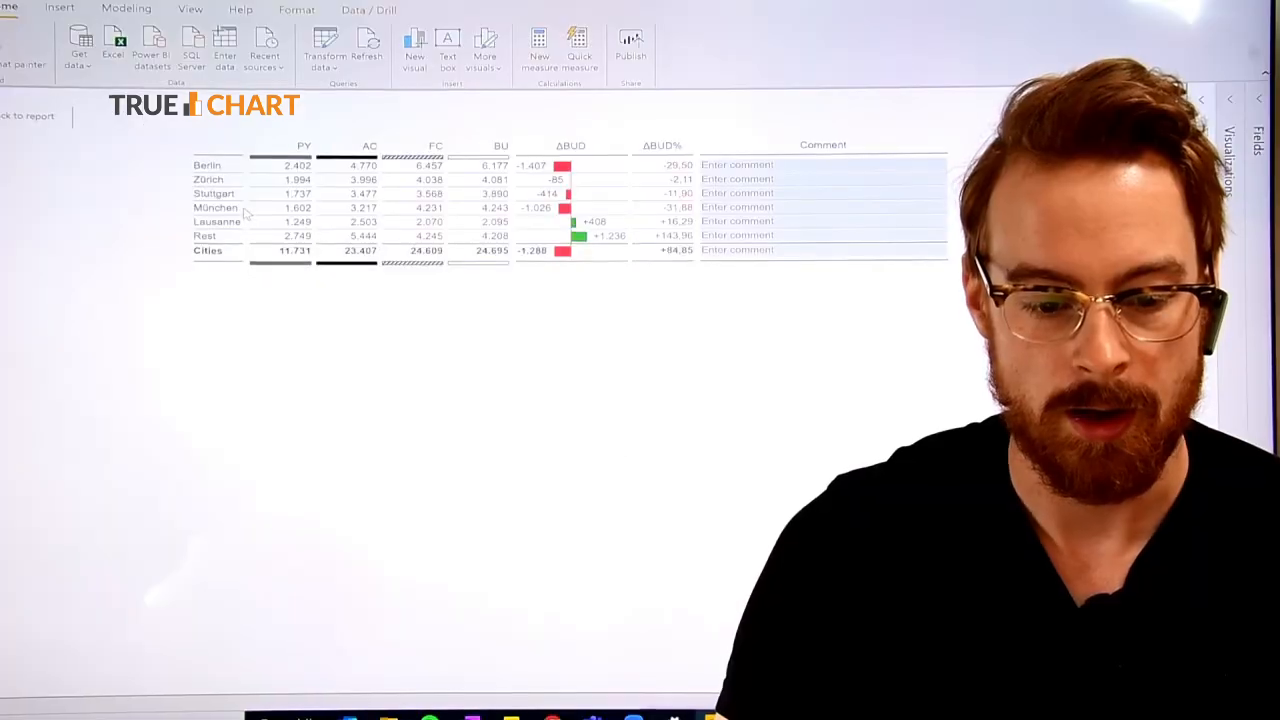
Return to the report page, lower the table visual's upper edge and widen the visual to fit the Comment column.
left_click(20, 116)
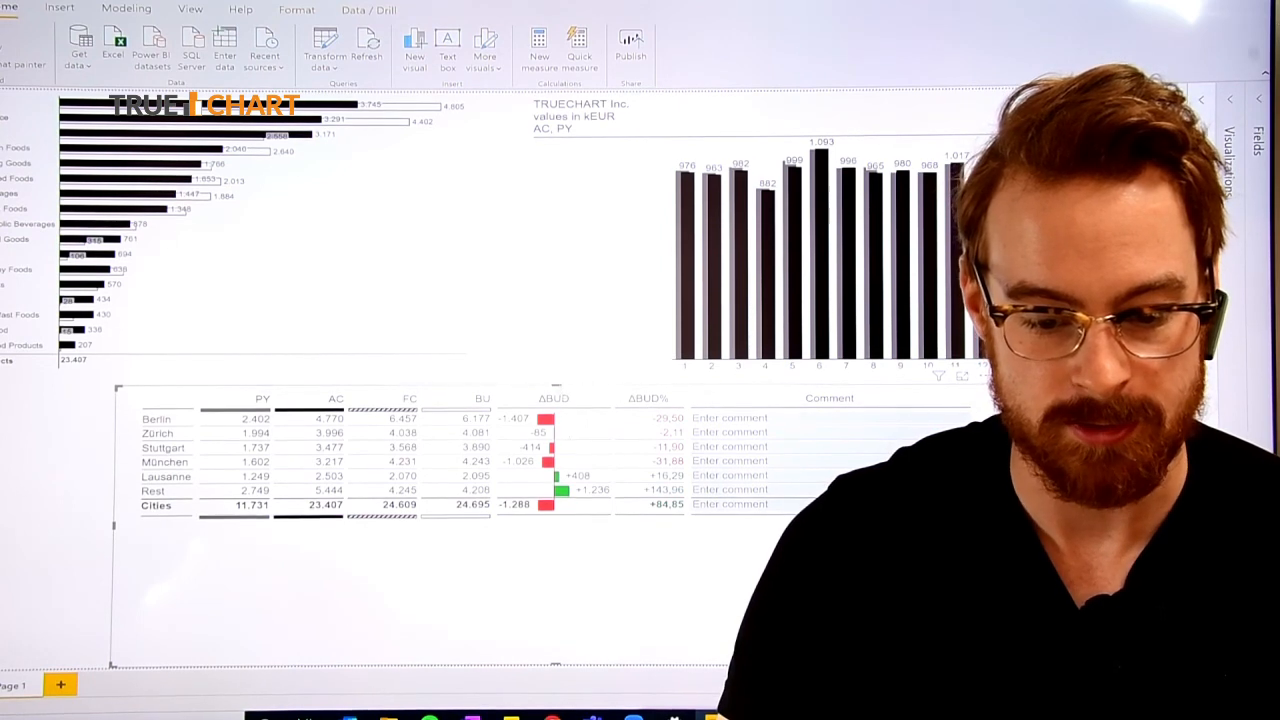
left_click_drag(556, 385, 556, 437)
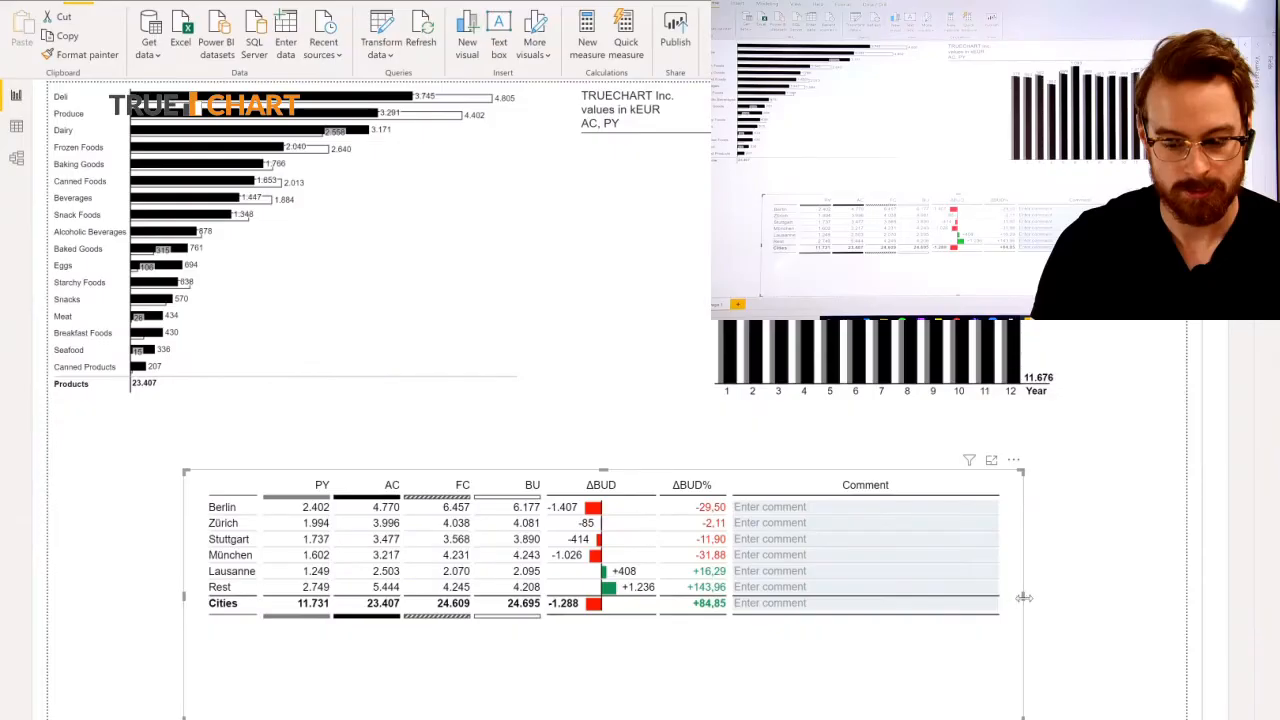
left_click_drag(1160, 594, 1170, 594)
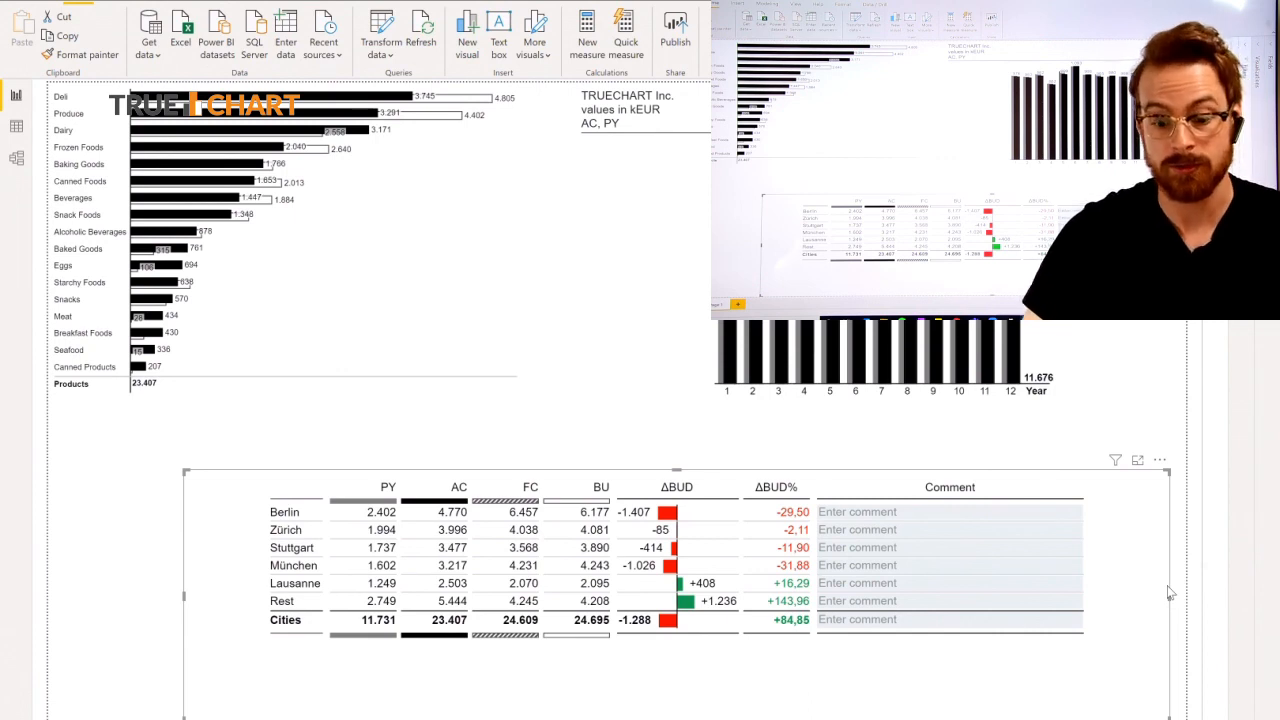
Enter the comment "In Berlin our customers switched from x to y" in the Berlin row, confirm it, and toggle Show Text.
left_click(1014, 510)
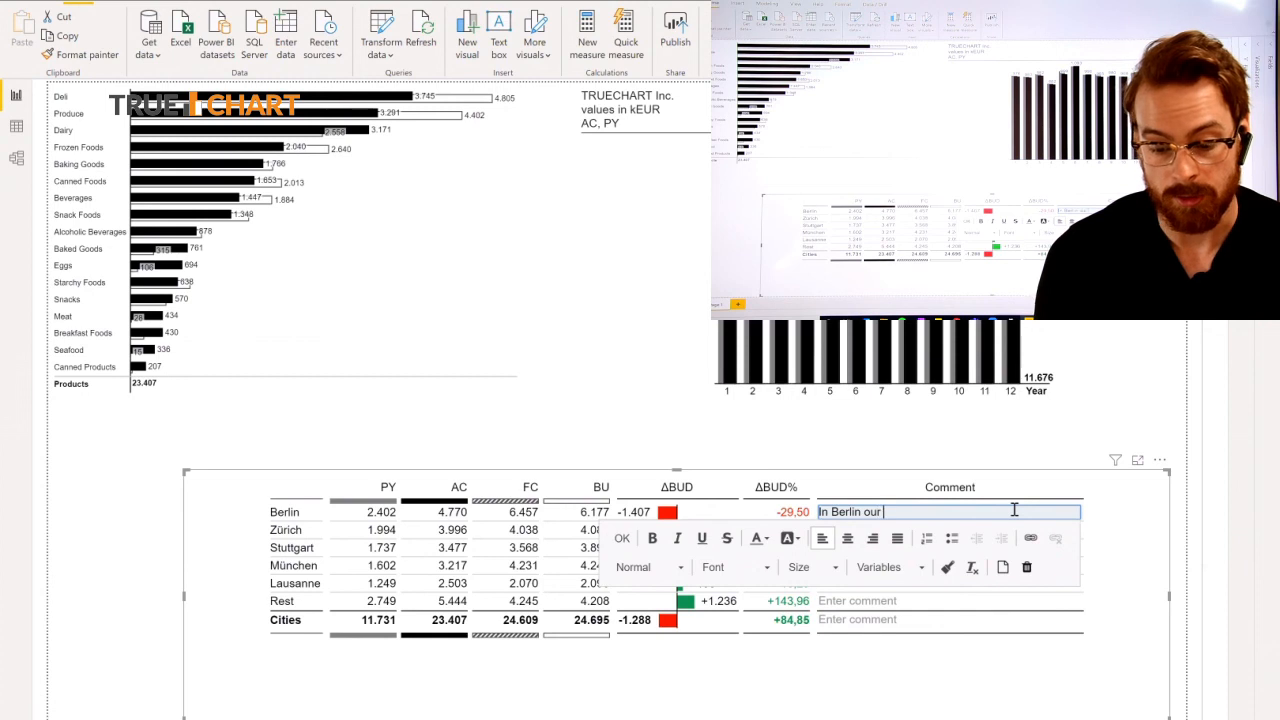
type("ustomers switched from x to y")
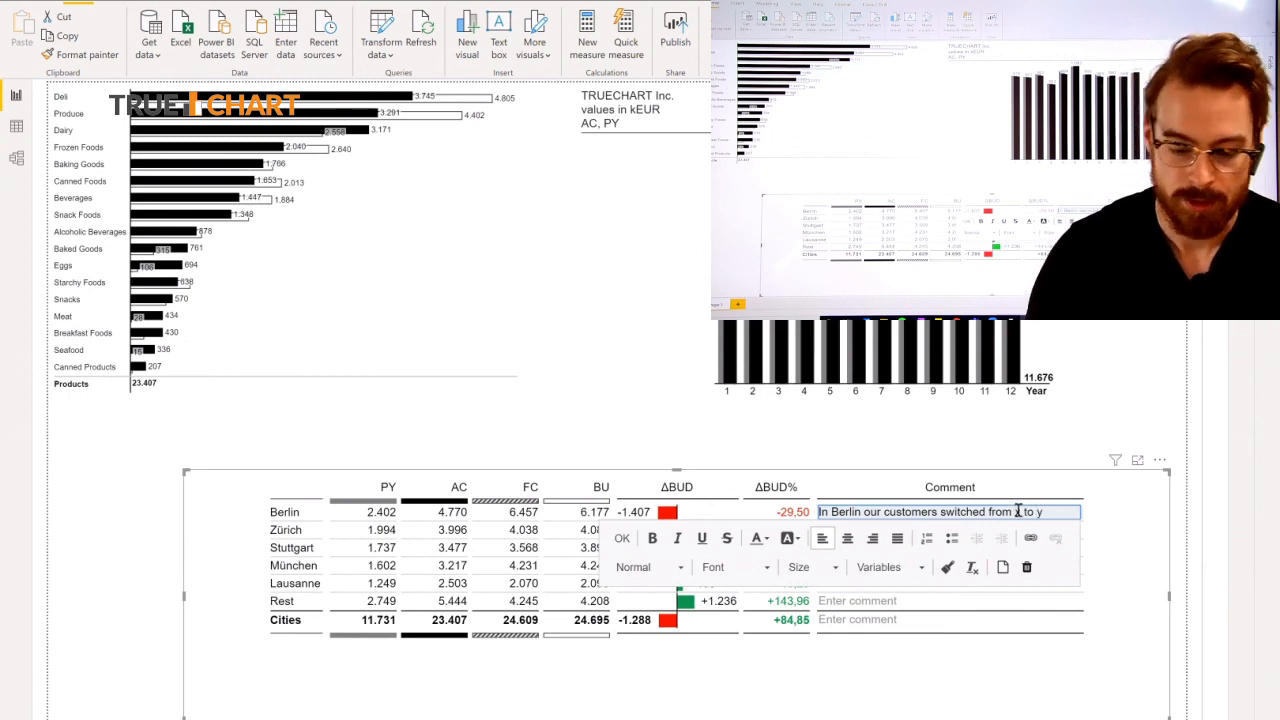
left_click(619, 541)
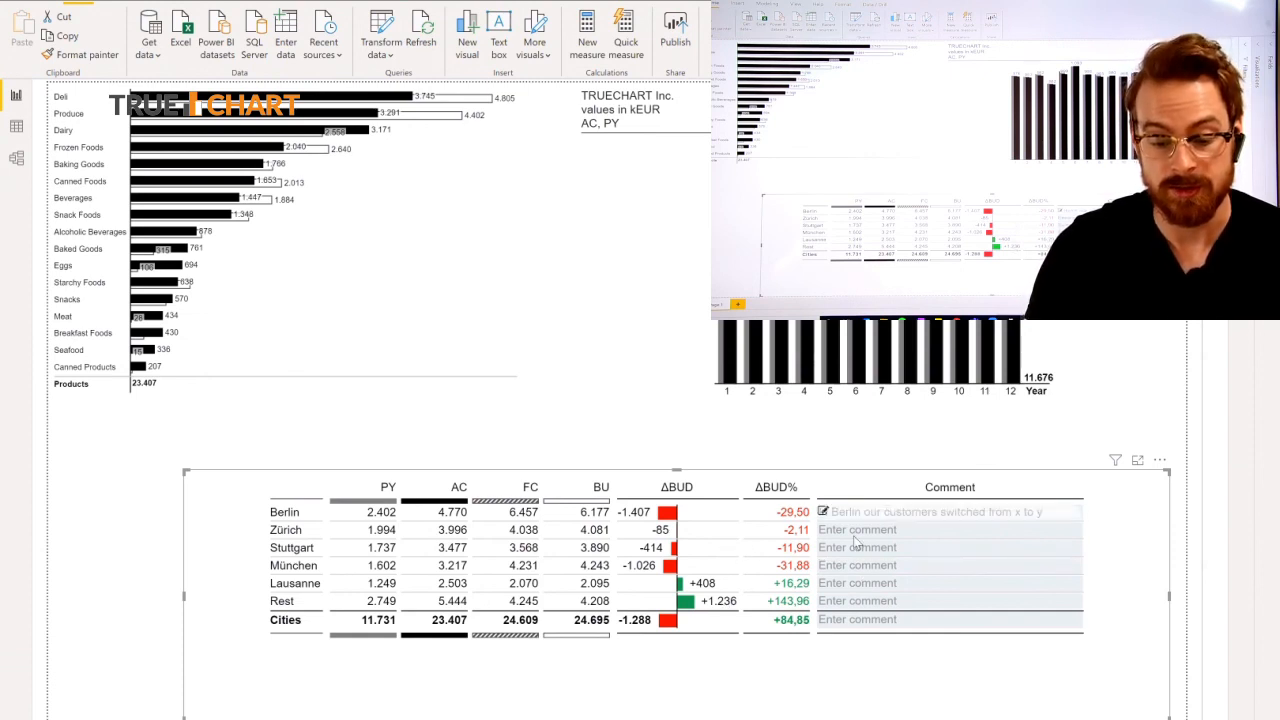
right_click(750, 541)
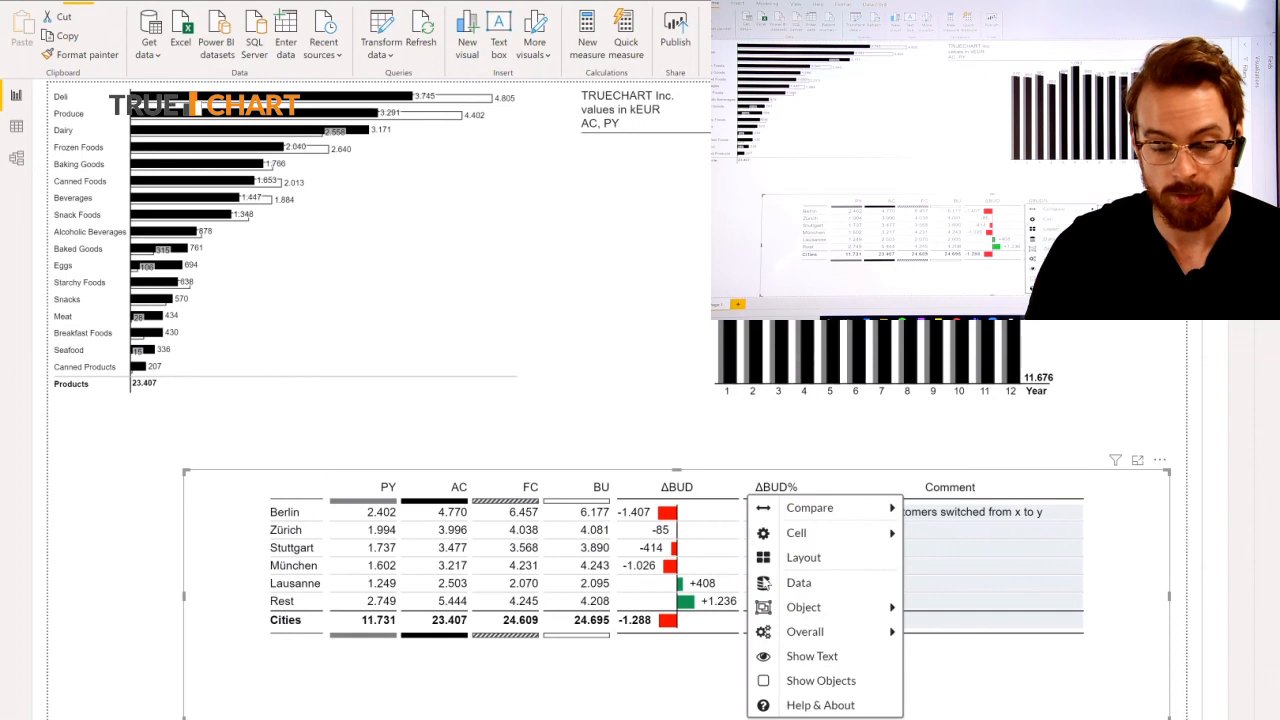
left_click(803, 667)
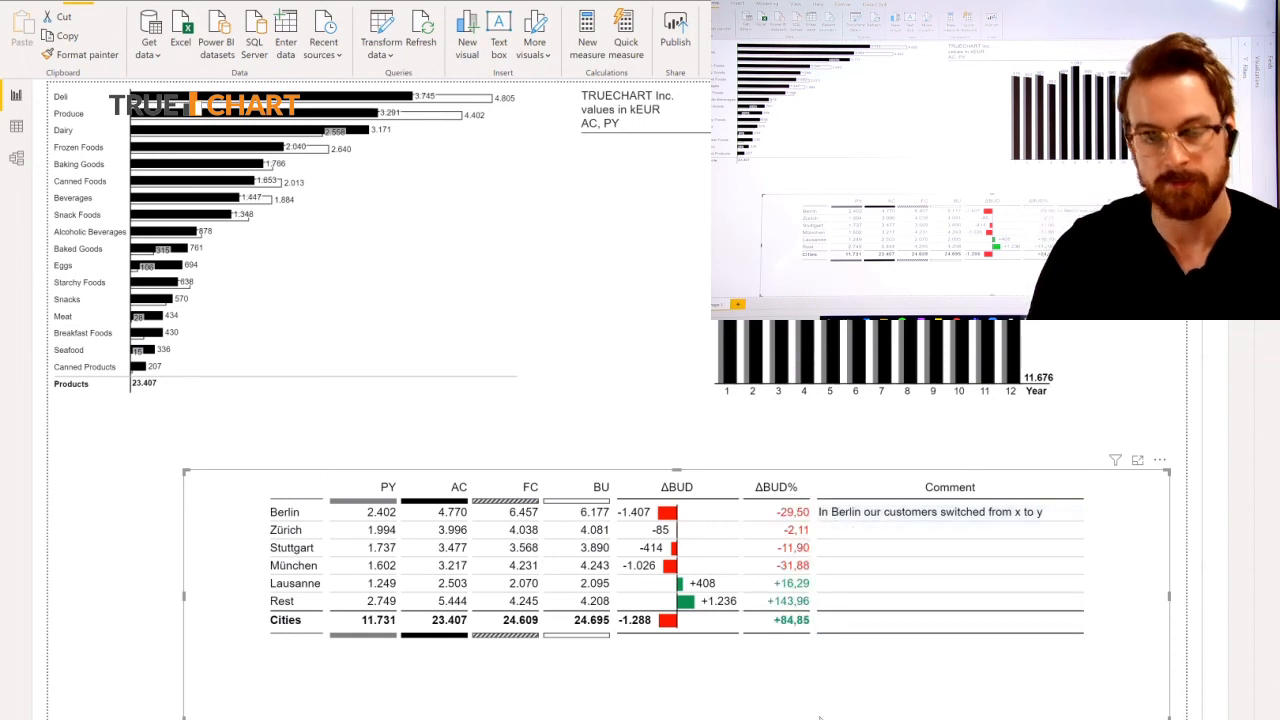